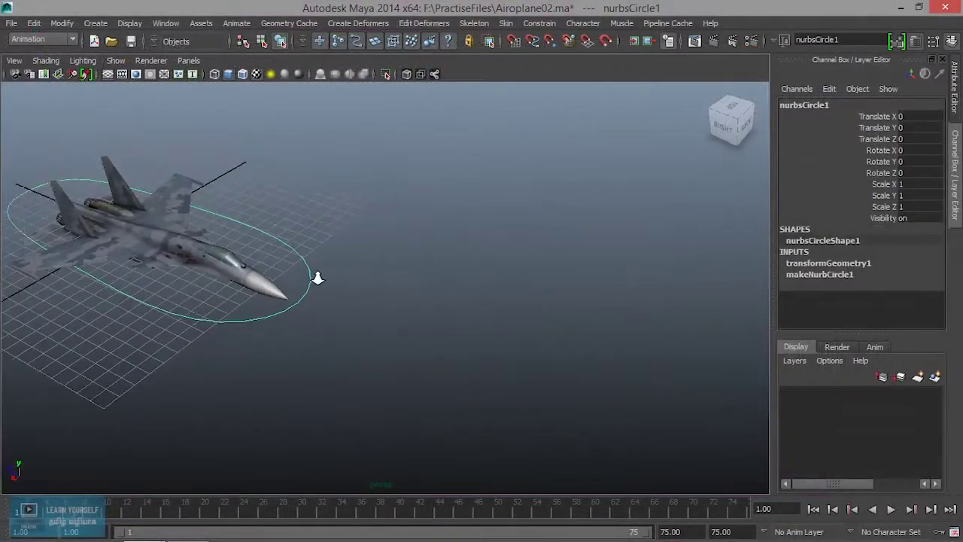
- Tumble to a top-down view, maximize the top panel and frame the jet
{"action": "right_click_drag", "start_coordinate": [317, 278], "coordinate": [151, 284], "text": "alt"}
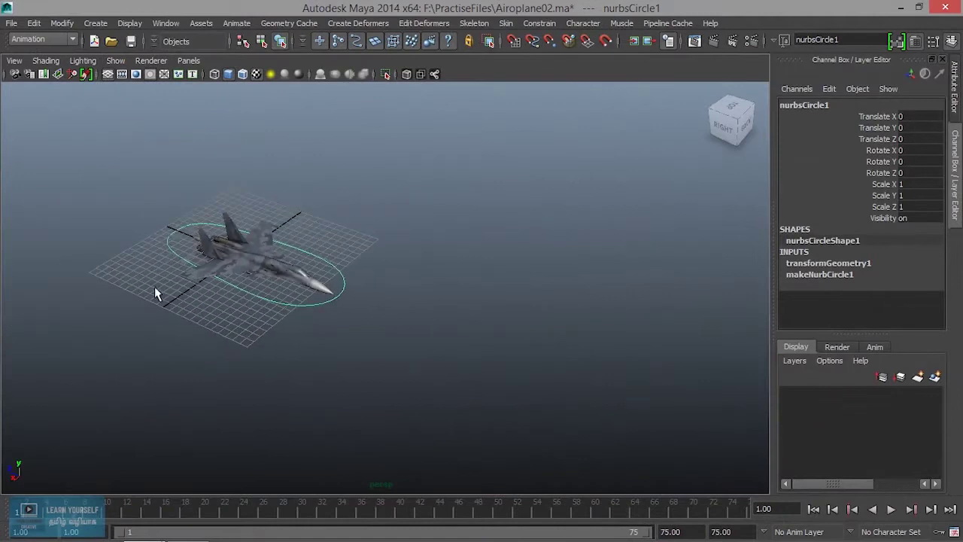
{"action": "mouse_move", "coordinate": [155, 287]}
{"action": "left_mouse_down", "text": "alt"}
{"action": "mouse_move", "coordinate": [36, 309]}
{"action": "mouse_move", "coordinate": [204, 329]}
{"action": "left_mouse_up", "text": "alt"}
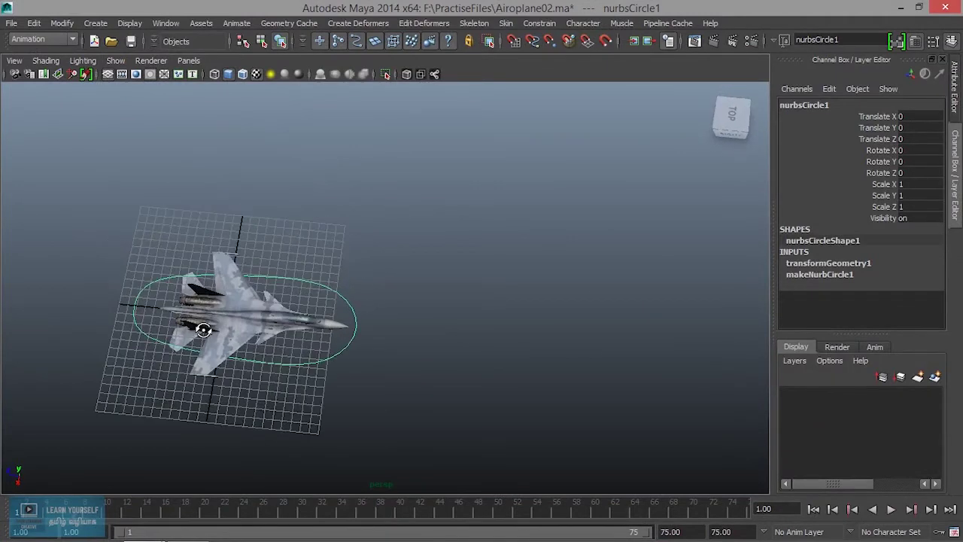
{"action": "left_click_drag", "start_coordinate": [320, 346], "coordinate": [307, 304], "text": "alt"}
{"action": "key", "text": "space"}
{"action": "key", "text": "space"}
{"action": "right_click_drag", "start_coordinate": [393, 351], "coordinate": [397, 364], "text": "alt"}
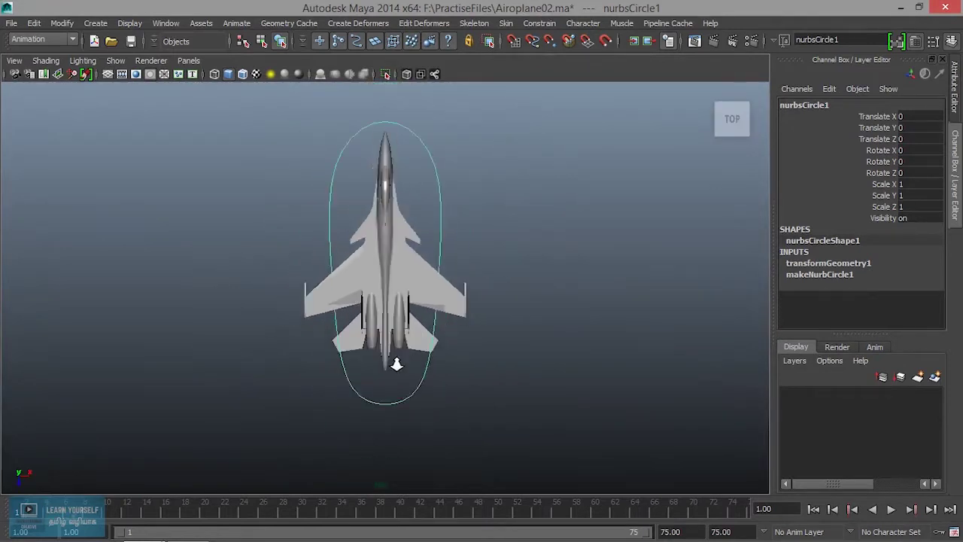
{"action": "scroll", "coordinate": [397, 364], "scroll_direction": "down", "scroll_amount": 3}
{"action": "mouse_move", "coordinate": [397, 366]}
{"action": "middle_mouse_down", "text": "alt"}
{"action": "mouse_move", "coordinate": [412, 356]}
{"action": "mouse_move", "coordinate": [404, 369]}
{"action": "mouse_move", "coordinate": [439, 288]}
{"action": "middle_mouse_up", "text": "alt"}
{"action": "scroll", "coordinate": [404, 368], "scroll_direction": "up", "scroll_amount": 3}
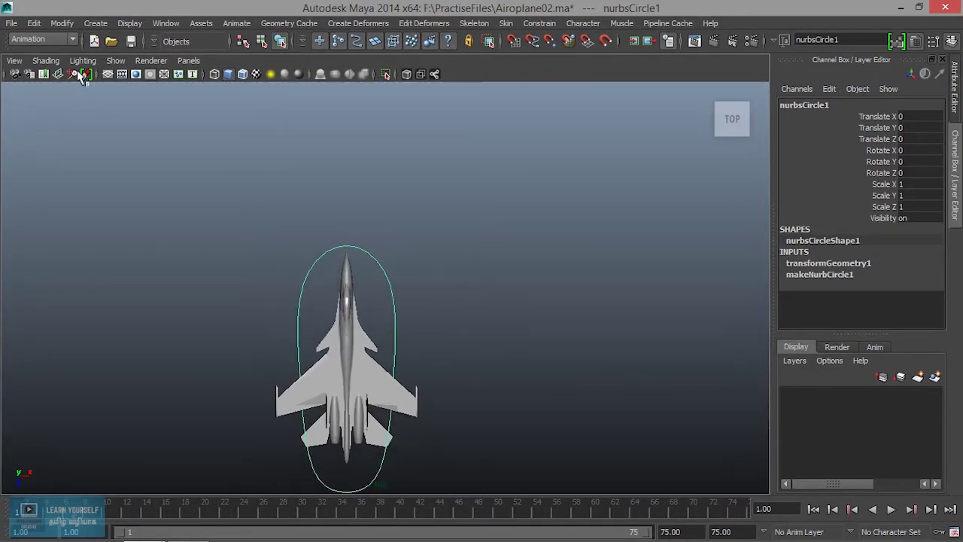
- Turn on the top view grid and zoom out so the jet sits near the bottom
{"action": "left_click", "coordinate": [110, 74]}
{"action": "scroll", "coordinate": [420, 379], "scroll_direction": "down", "scroll_amount": 3}
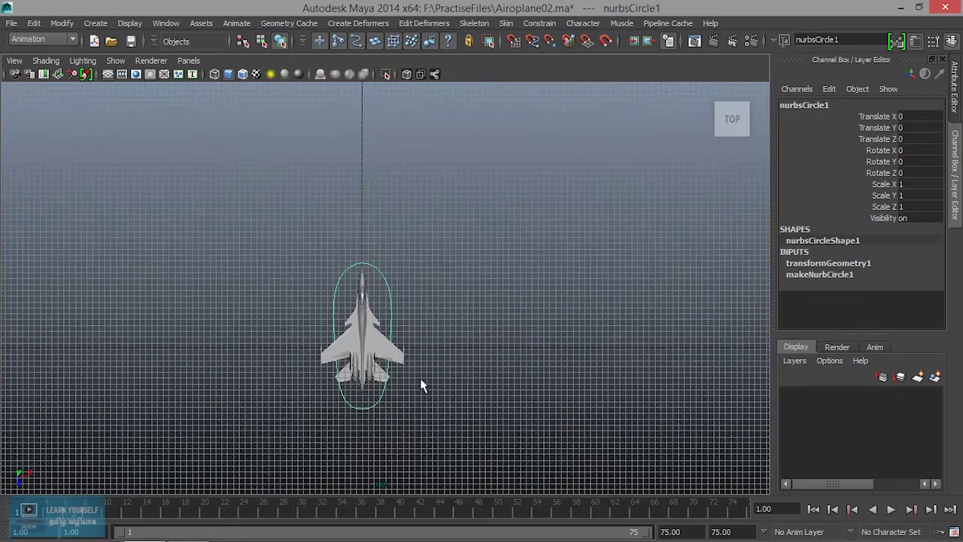
{"action": "scroll", "coordinate": [420, 376], "scroll_direction": "down", "scroll_amount": 2}
{"action": "mouse_move", "coordinate": [419, 376]}
{"action": "middle_mouse_down", "text": "alt"}
{"action": "mouse_move", "coordinate": [404, 465]}
{"action": "mouse_move", "coordinate": [387, 100]}
{"action": "mouse_move", "coordinate": [354, 248]}
{"action": "mouse_move", "coordinate": [441, 408]}
{"action": "middle_mouse_up", "text": "alt"}
{"action": "scroll", "coordinate": [403, 410], "scroll_direction": "up", "scroll_amount": 2}
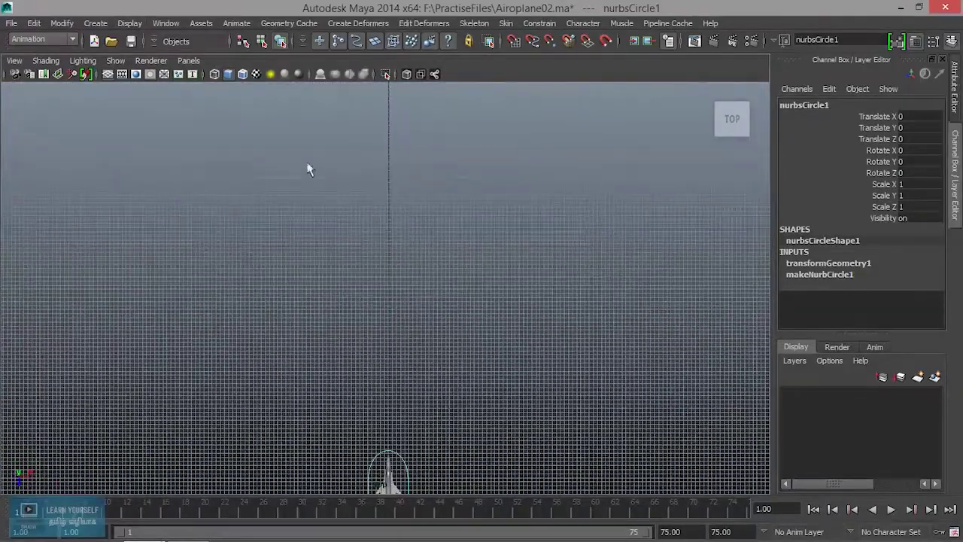
{"action": "left_click", "coordinate": [102, 24]}
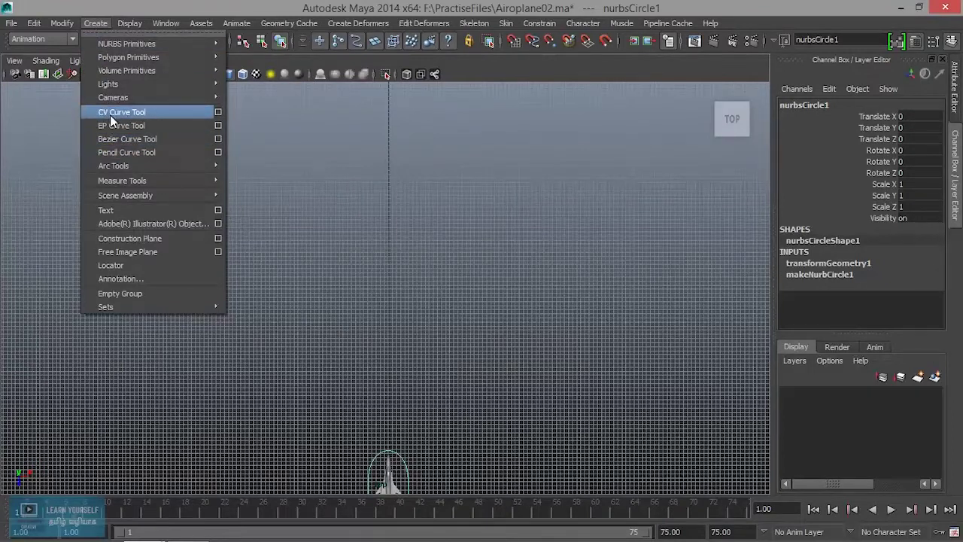
- Start a CV curve at the jet and place its first five CVs up the top view
{"action": "left_click", "coordinate": [218, 112]}
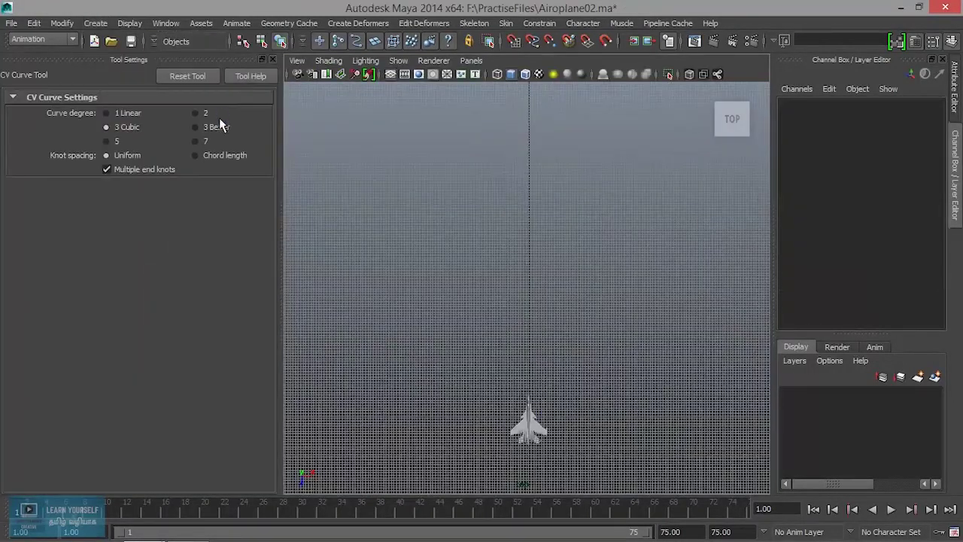
{"action": "left_click", "coordinate": [271, 59]}
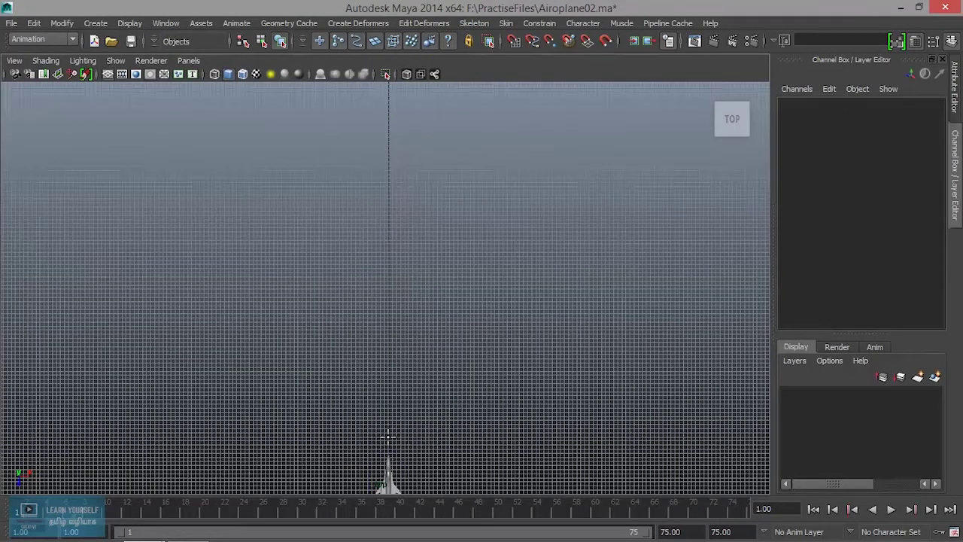
{"action": "left_click", "coordinate": [388, 436]}
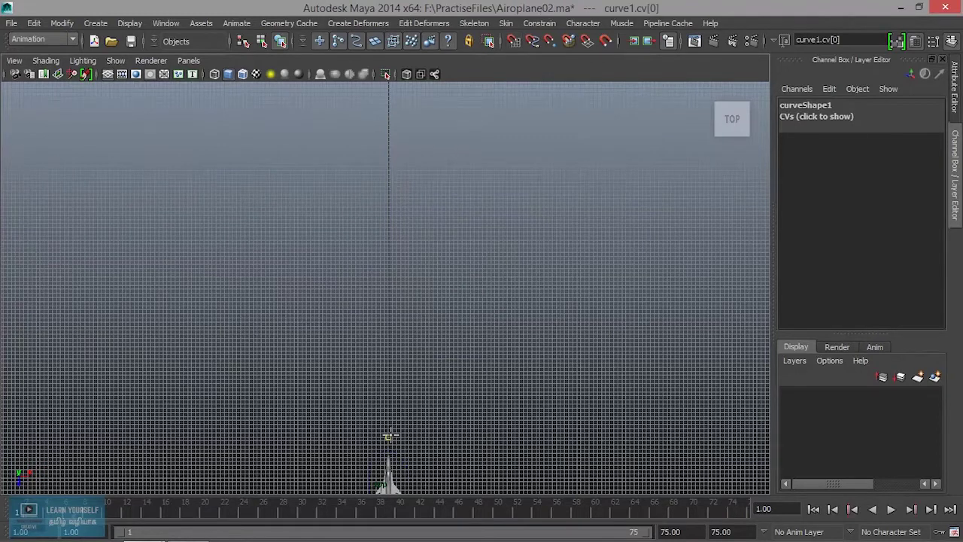
{"action": "left_click", "coordinate": [441, 361]}
{"action": "left_click", "coordinate": [453, 224]}
{"action": "middle_click_drag", "start_coordinate": [431, 185], "coordinate": [424, 290], "text": "alt"}
{"action": "left_click", "coordinate": [390, 252]}
{"action": "middle_click_drag", "start_coordinate": [329, 186], "coordinate": [363, 354], "text": "alt"}
{"action": "left_click", "coordinate": [309, 292]}
- Place four more CVs to finish the S-shaped curve1, then zoom out to see it whole
{"action": "middle_click_drag", "start_coordinate": [322, 209], "coordinate": [309, 358], "text": "alt"}
{"action": "left_click", "coordinate": [285, 280]}
{"action": "left_click", "coordinate": [333, 195]}
{"action": "middle_click_drag", "start_coordinate": [377, 146], "coordinate": [346, 351], "text": "alt"}
{"action": "left_click", "coordinate": [366, 292]}
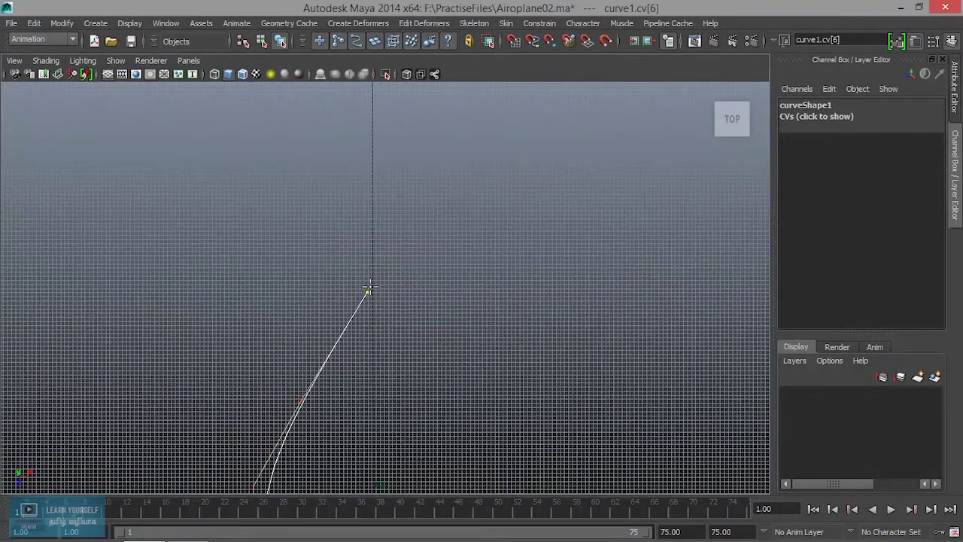
{"action": "left_click", "coordinate": [406, 225]}
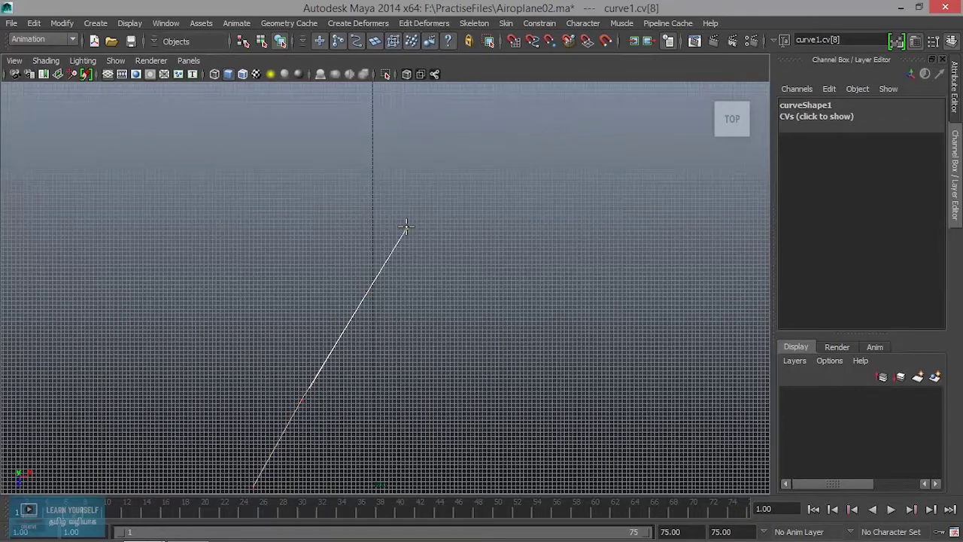
{"action": "key", "text": "Return"}
{"action": "scroll", "coordinate": [409, 334], "scroll_direction": "down", "scroll_amount": 3}
{"action": "scroll", "coordinate": [426, 415], "scroll_direction": "down", "scroll_amount": 2}
{"action": "mouse_move", "coordinate": [426, 415]}
{"action": "middle_mouse_down", "text": "alt"}
{"action": "mouse_move", "coordinate": [333, 166]}
{"action": "mouse_move", "coordinate": [337, 311]}
{"action": "middle_mouse_up", "text": "alt"}
{"action": "key", "text": "space"}
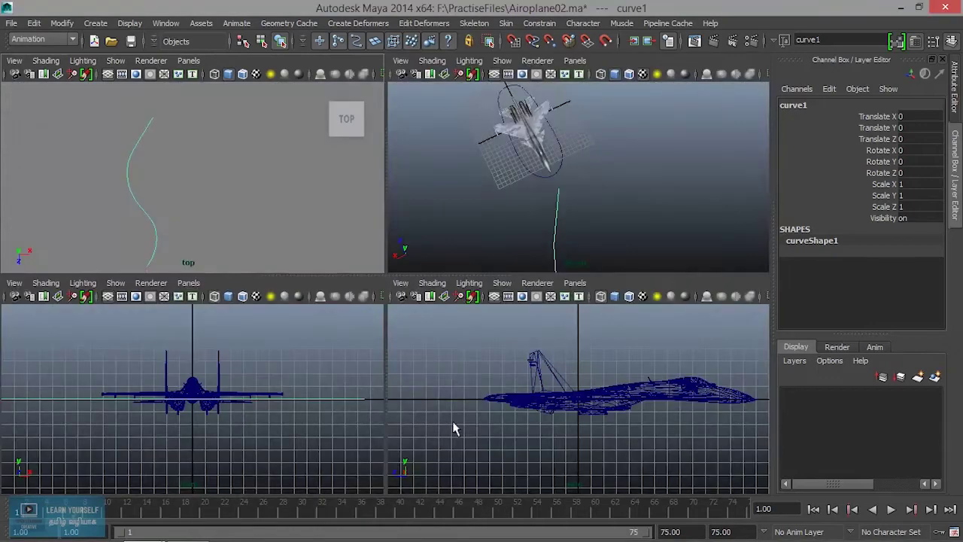
- In the maximized side view, switch curve1 to control vertices and raise its end CV
{"action": "key", "text": "space"}
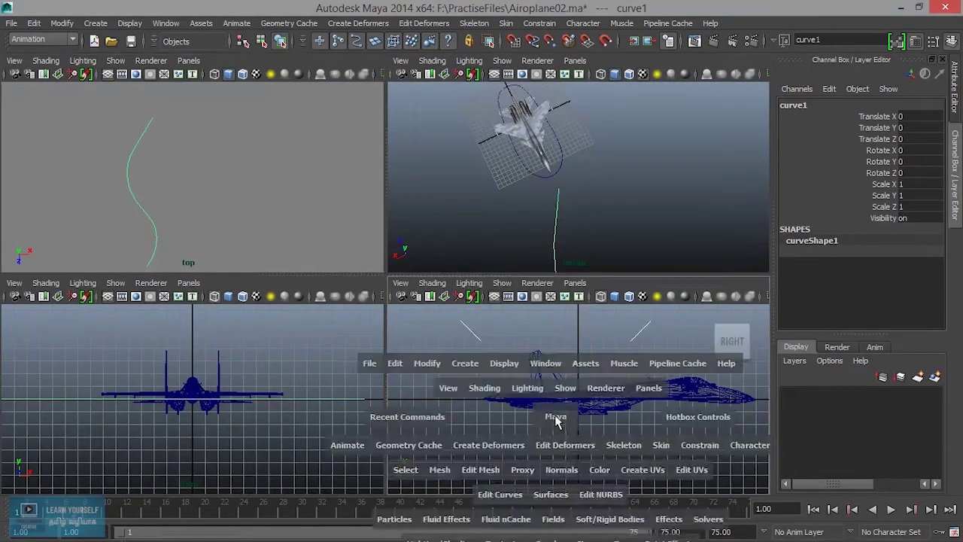
{"action": "scroll", "coordinate": [532, 388], "scroll_direction": "down", "scroll_amount": 2}
{"action": "scroll", "coordinate": [526, 380], "scroll_direction": "down", "scroll_amount": 2}
{"action": "middle_click_drag", "start_coordinate": [525, 387], "coordinate": [368, 381], "text": "alt"}
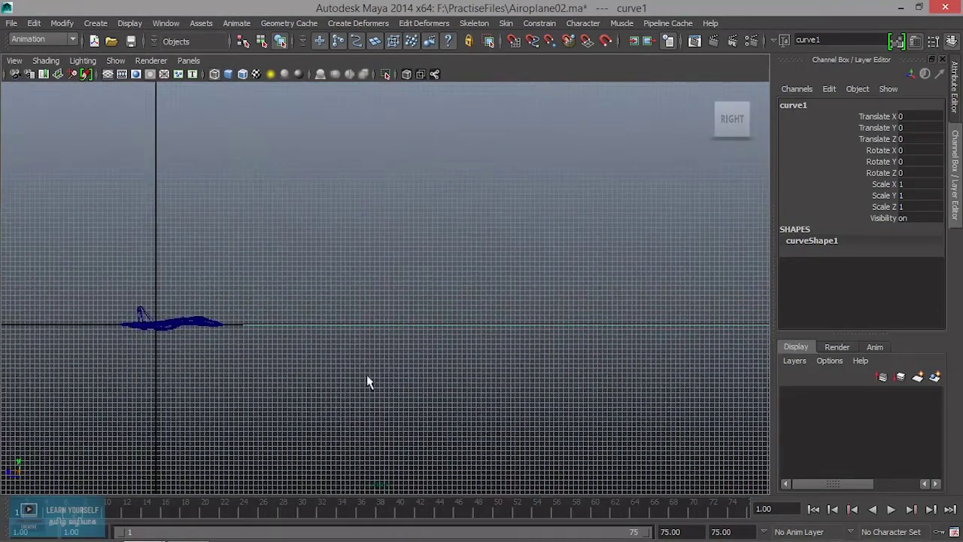
{"action": "right_click_drag", "start_coordinate": [406, 268], "coordinate": [342, 280]}
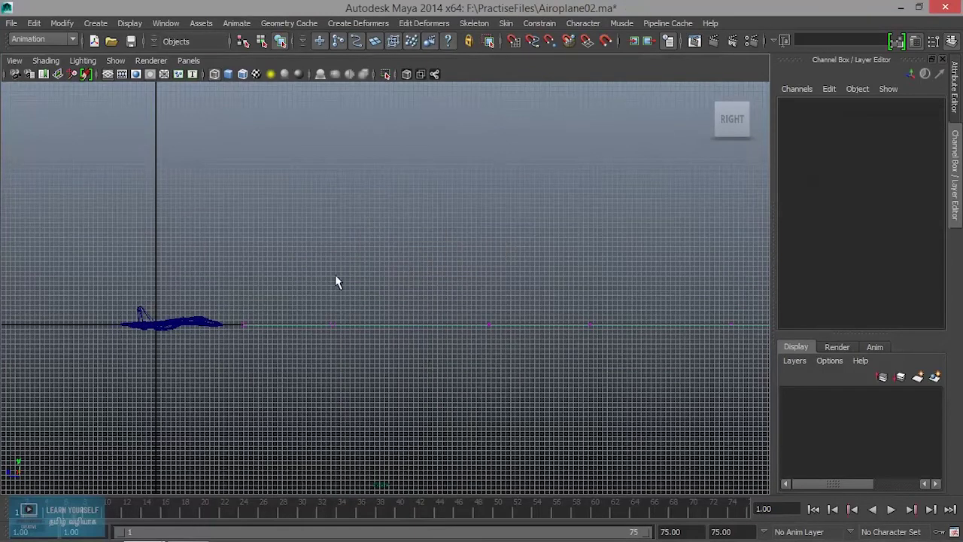
{"action": "scroll", "coordinate": [436, 376], "scroll_direction": "down", "scroll_amount": 2}
{"action": "scroll", "coordinate": [176, 383], "scroll_direction": "up", "scroll_amount": 8}
{"action": "scroll", "coordinate": [528, 351], "scroll_direction": "up", "scroll_amount": 3}
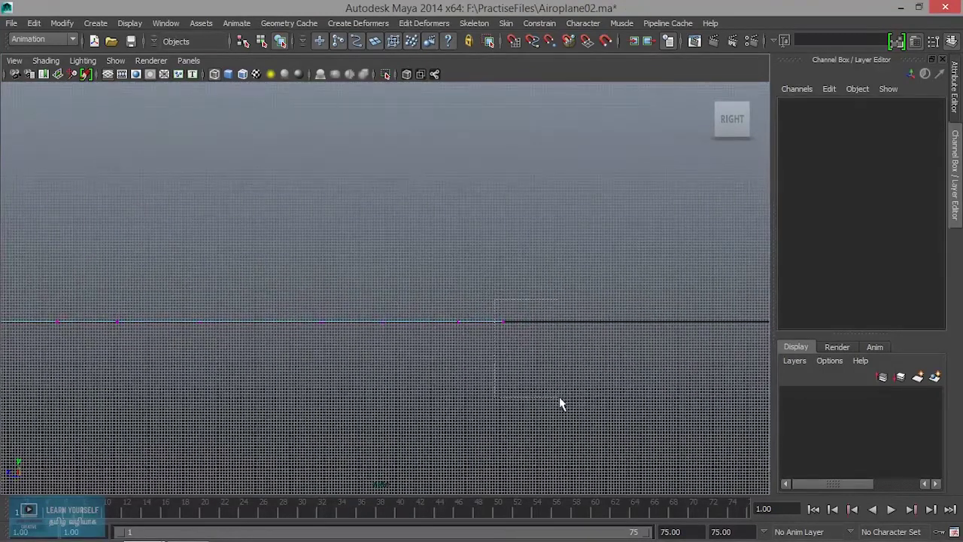
{"action": "left_click_drag", "start_coordinate": [495, 289], "coordinate": [559, 398]}
{"action": "key", "text": "w"}
{"action": "left_click_drag", "start_coordinate": [505, 300], "coordinate": [504, 232]}
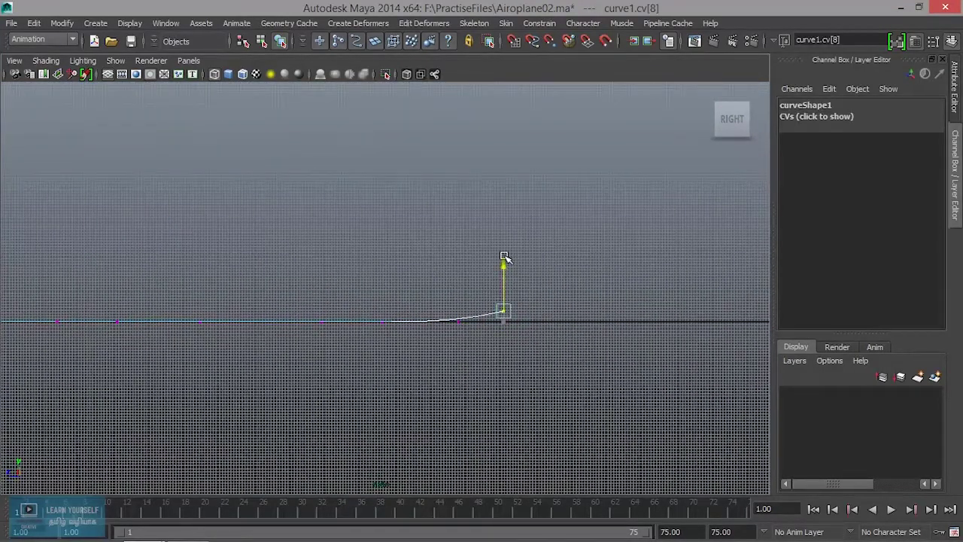
- Lift the preceding CVs step by step so the far end climbs smoothly
{"action": "left_click_drag", "start_coordinate": [448, 309], "coordinate": [473, 329]}
{"action": "mouse_move", "coordinate": [458, 275]}
{"action": "left_mouse_down"}
{"action": "mouse_move", "coordinate": [458, 259]}
{"action": "mouse_move", "coordinate": [543, 361]}
{"action": "left_mouse_up"}
{"action": "left_click_drag", "start_coordinate": [482, 254], "coordinate": [482, 220]}
{"action": "left_click_drag", "start_coordinate": [371, 264], "coordinate": [422, 396]}
{"action": "left_click_drag", "start_coordinate": [380, 280], "coordinate": [381, 265]}
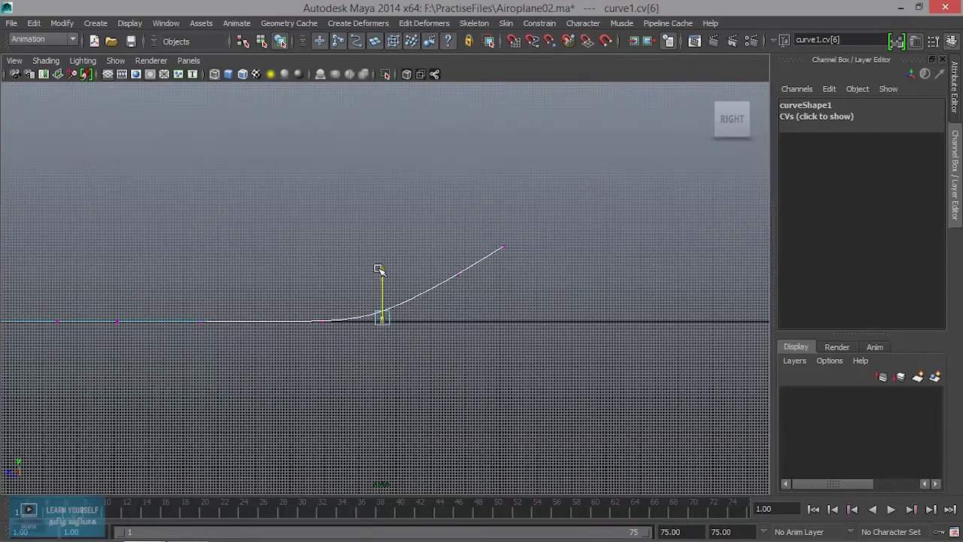
{"action": "mouse_move", "coordinate": [399, 358]}
{"action": "middle_mouse_down", "text": "alt"}
{"action": "mouse_move", "coordinate": [428, 391]}
{"action": "mouse_move", "coordinate": [537, 402]}
{"action": "middle_mouse_up", "text": "alt"}
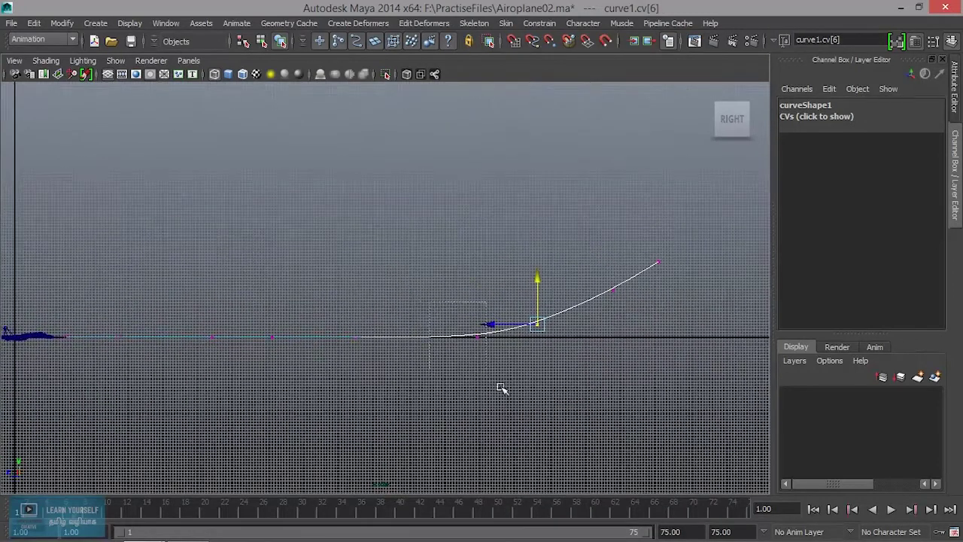
{"action": "left_click_drag", "start_coordinate": [421, 302], "coordinate": [500, 395]}
{"action": "mouse_move", "coordinate": [474, 291]}
{"action": "left_mouse_down"}
{"action": "mouse_move", "coordinate": [475, 275]}
{"action": "mouse_move", "coordinate": [474, 283]}
{"action": "left_mouse_up"}
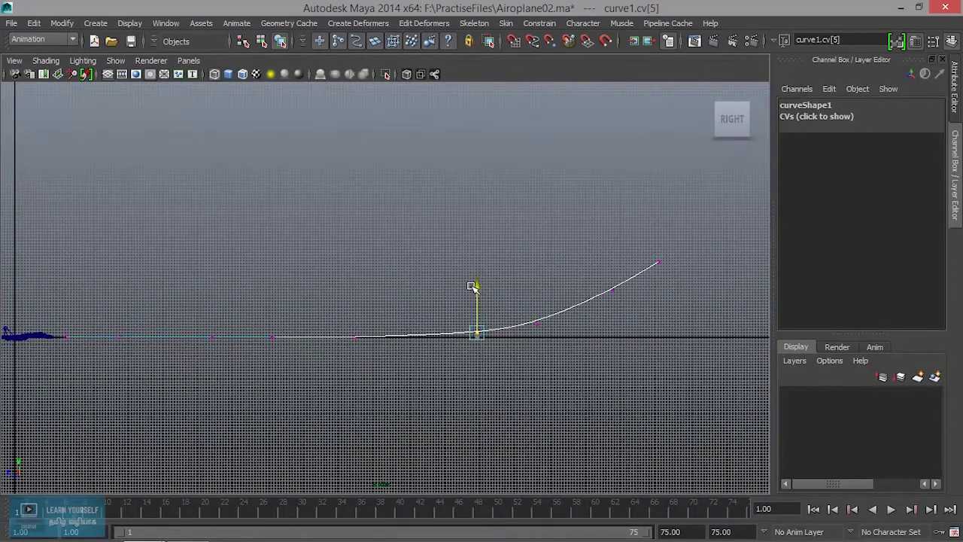
{"action": "left_click_drag", "start_coordinate": [345, 317], "coordinate": [386, 389]}
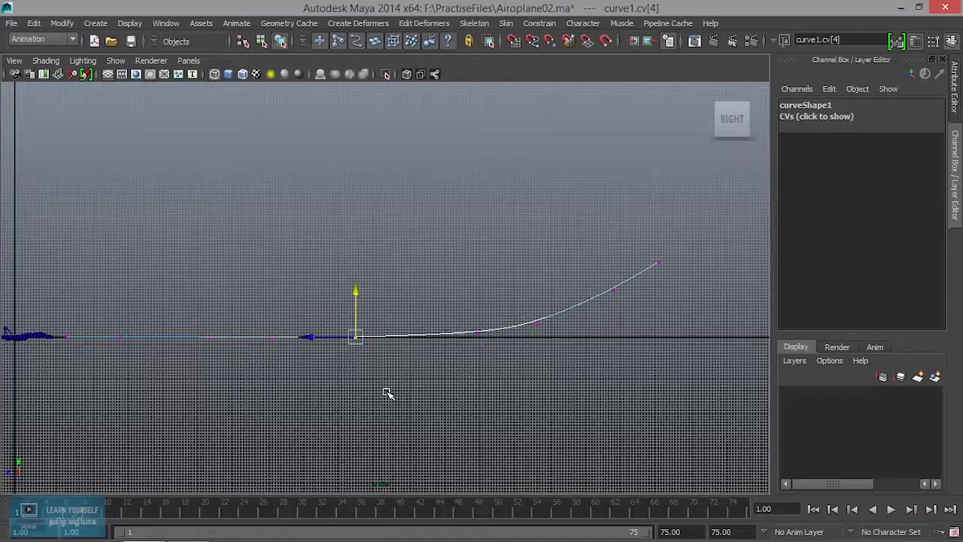
{"action": "key", "text": "space"}
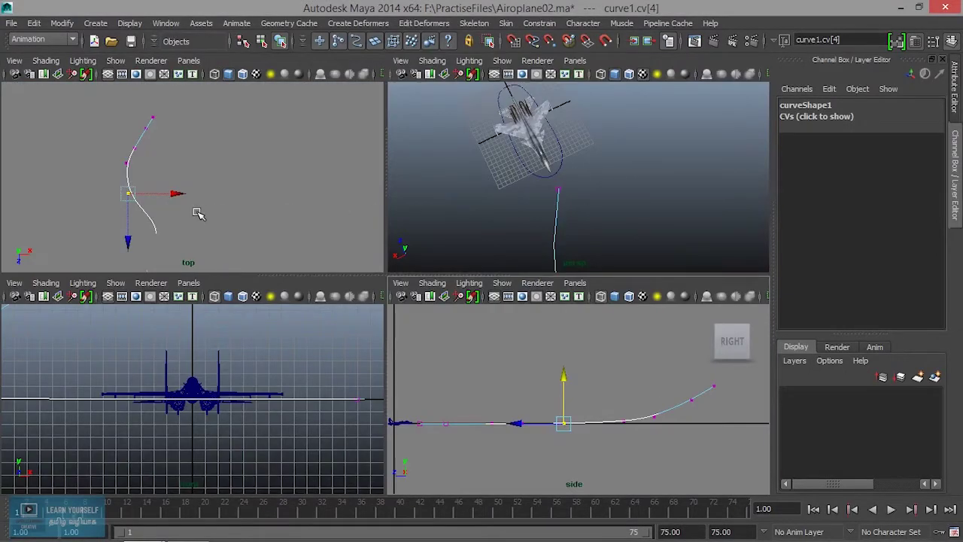
- Raise the selected CV and nudge cv[5:6] slightly upward in the side view
{"action": "left_click_drag", "start_coordinate": [566, 387], "coordinate": [564, 377]}
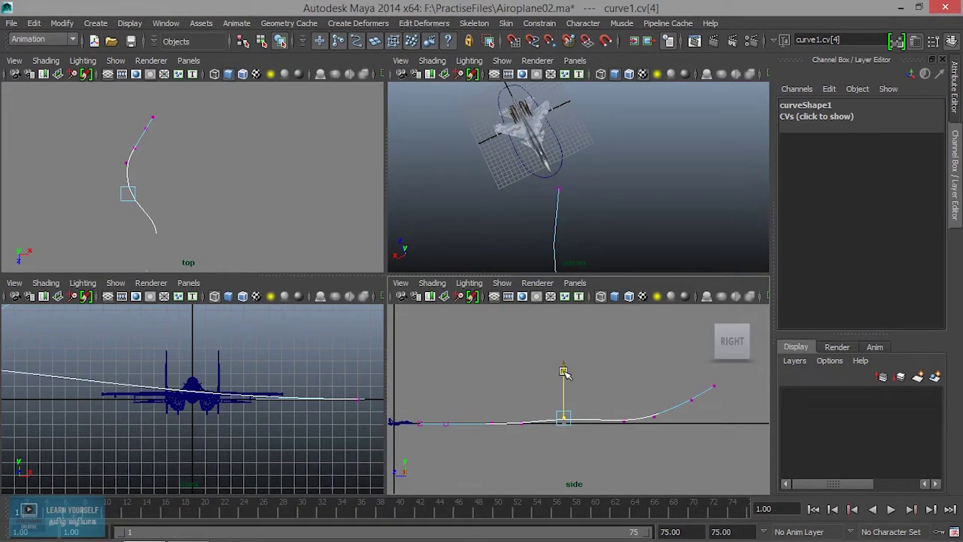
{"action": "scroll", "coordinate": [587, 391], "scroll_direction": "up", "scroll_amount": 1}
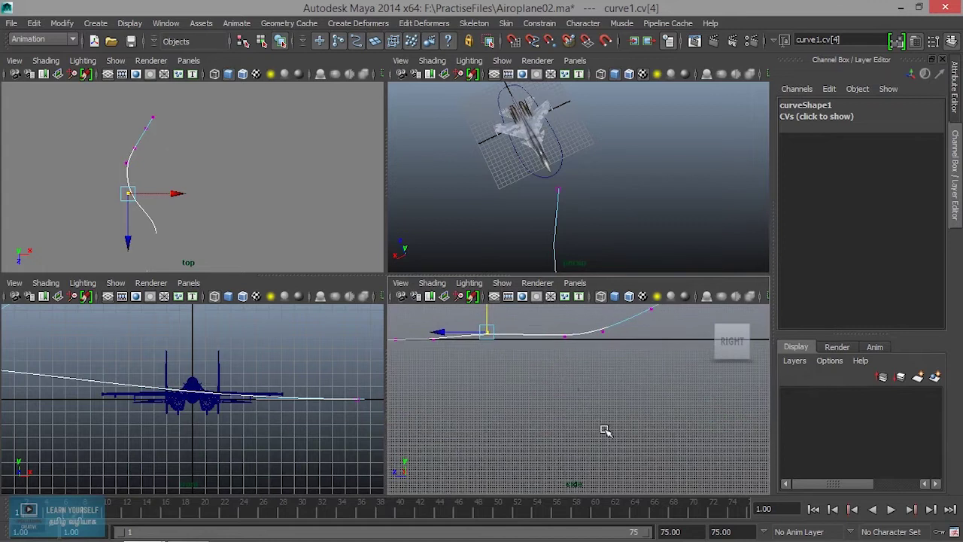
{"action": "scroll", "coordinate": [599, 399], "scroll_direction": "up", "scroll_amount": 3}
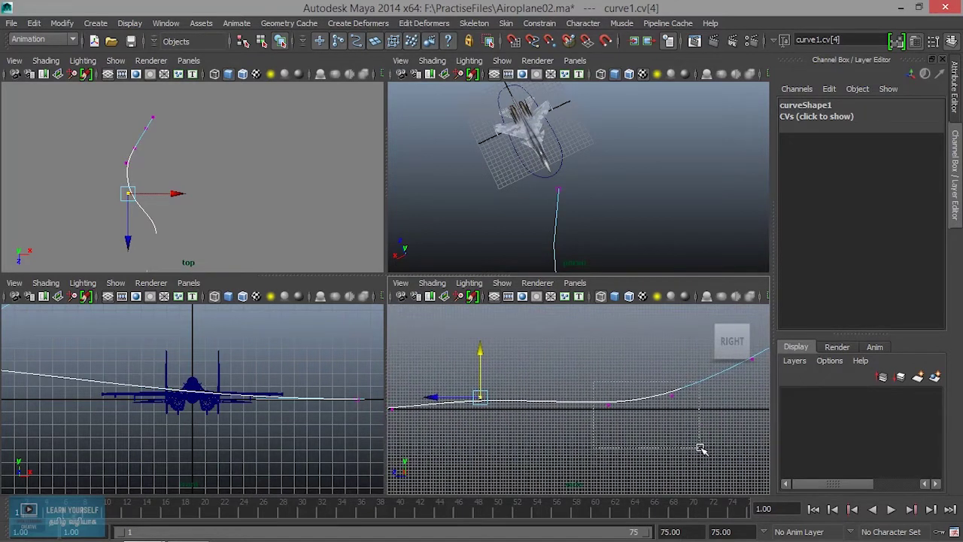
{"action": "left_click_drag", "start_coordinate": [701, 447], "coordinate": [595, 378]}
{"action": "mouse_move", "coordinate": [636, 340]}
{"action": "left_mouse_down"}
{"action": "mouse_move", "coordinate": [692, 422]}
{"action": "mouse_move", "coordinate": [728, 402]}
{"action": "left_mouse_up"}
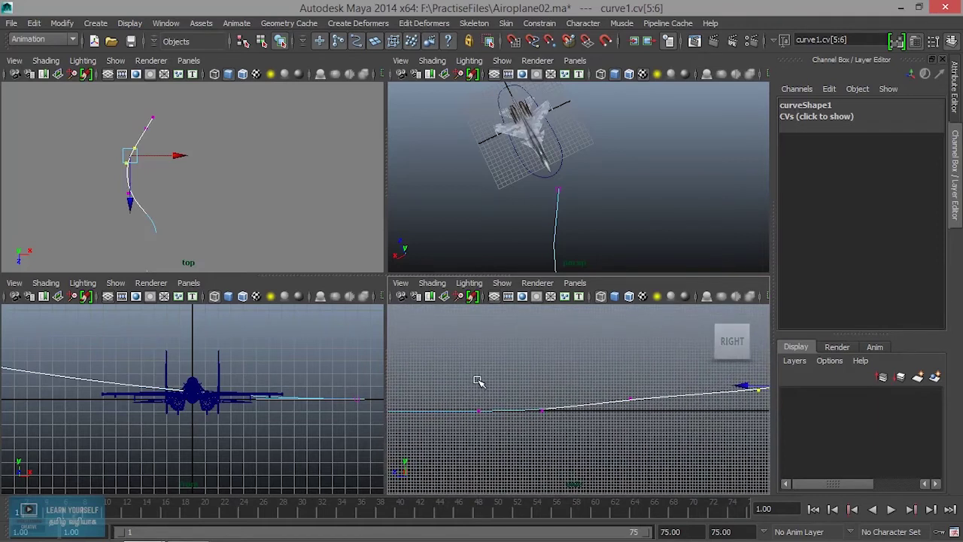
{"action": "left_click_drag", "start_coordinate": [567, 447], "coordinate": [528, 395]}
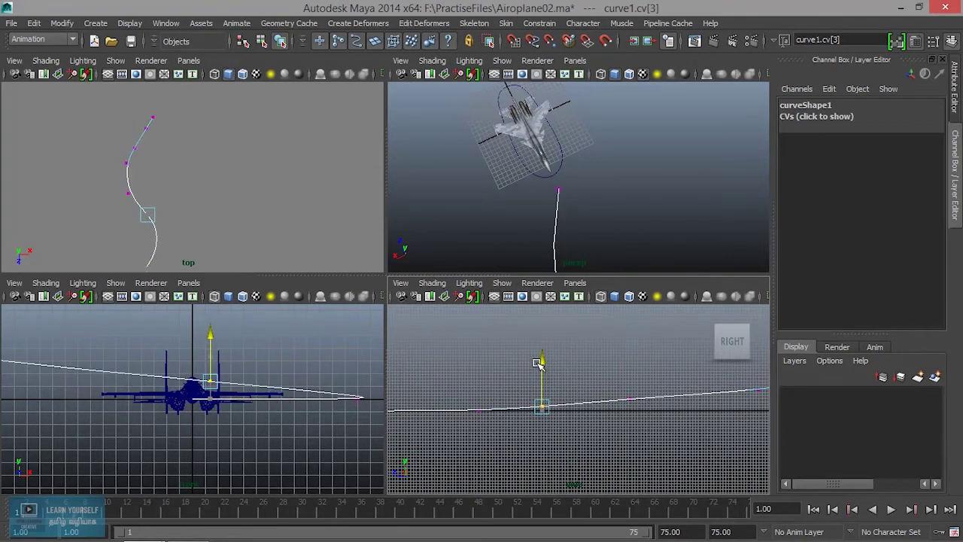
{"action": "middle_click_drag", "start_coordinate": [547, 423], "coordinate": [698, 430], "text": "alt"}
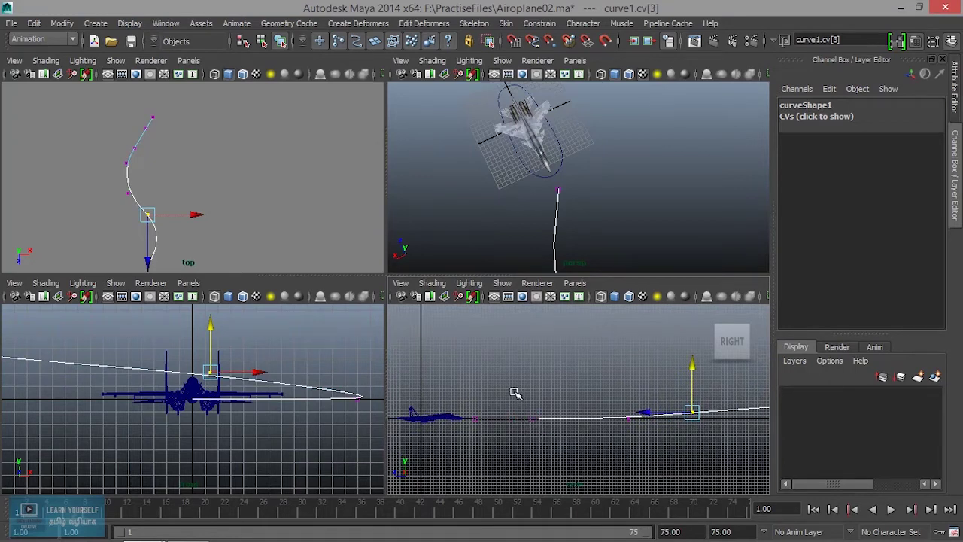
- Lift cv[1] and cv[0] up to the jet, then view the 3D path in perspective
{"action": "left_click_drag", "start_coordinate": [517, 392], "coordinate": [558, 454]}
{"action": "left_click_drag", "start_coordinate": [528, 373], "coordinate": [522, 397]}
{"action": "left_click_drag", "start_coordinate": [456, 410], "coordinate": [497, 450]}
{"action": "left_click_drag", "start_coordinate": [476, 382], "coordinate": [475, 367]}
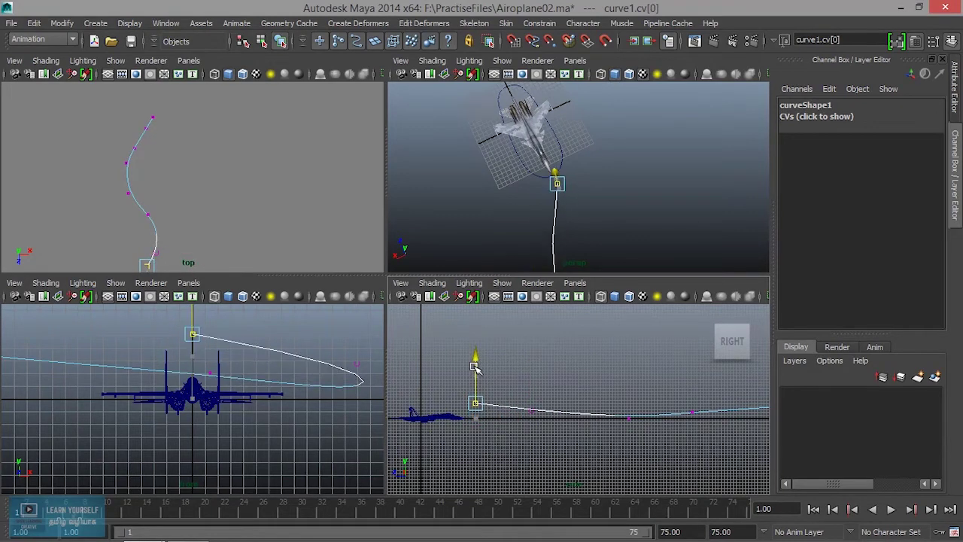
{"action": "key", "text": "space"}
{"action": "mouse_move", "coordinate": [487, 247]}
{"action": "left_mouse_down", "text": "alt"}
{"action": "mouse_move", "coordinate": [219, 309]}
{"action": "mouse_move", "coordinate": [393, 318]}
{"action": "mouse_move", "coordinate": [296, 334]}
{"action": "mouse_move", "coordinate": [296, 318]}
{"action": "mouse_move", "coordinate": [393, 354]}
{"action": "mouse_move", "coordinate": [415, 346]}
{"action": "mouse_move", "coordinate": [411, 316]}
{"action": "mouse_move", "coordinate": [495, 337]}
{"action": "mouse_move", "coordinate": [473, 326]}
{"action": "mouse_move", "coordinate": [477, 391]}
{"action": "left_mouse_up", "text": "alt"}
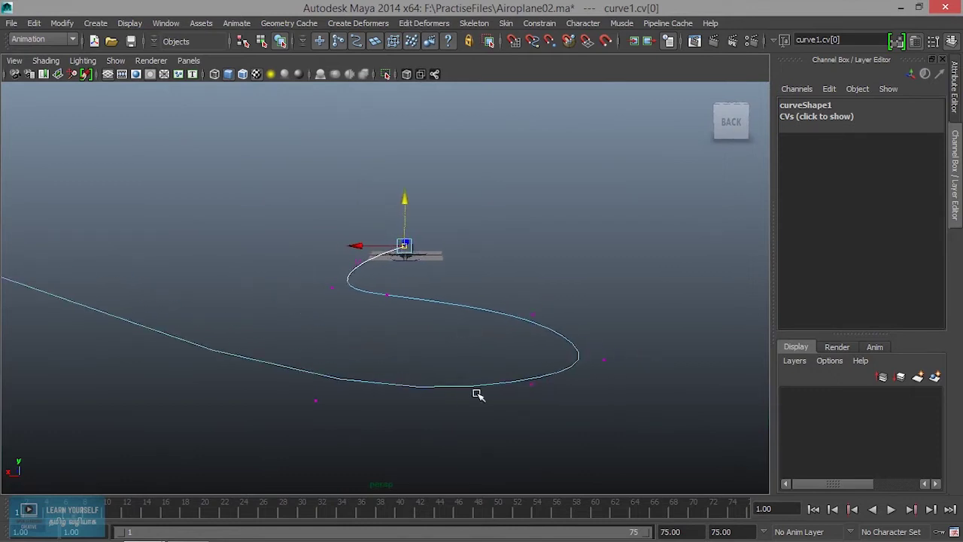
- Switch curve1 back to Object Mode, orbit around it, and deselect everything
{"action": "right_click", "coordinate": [477, 391]}
{"action": "left_click", "coordinate": [526, 251]}
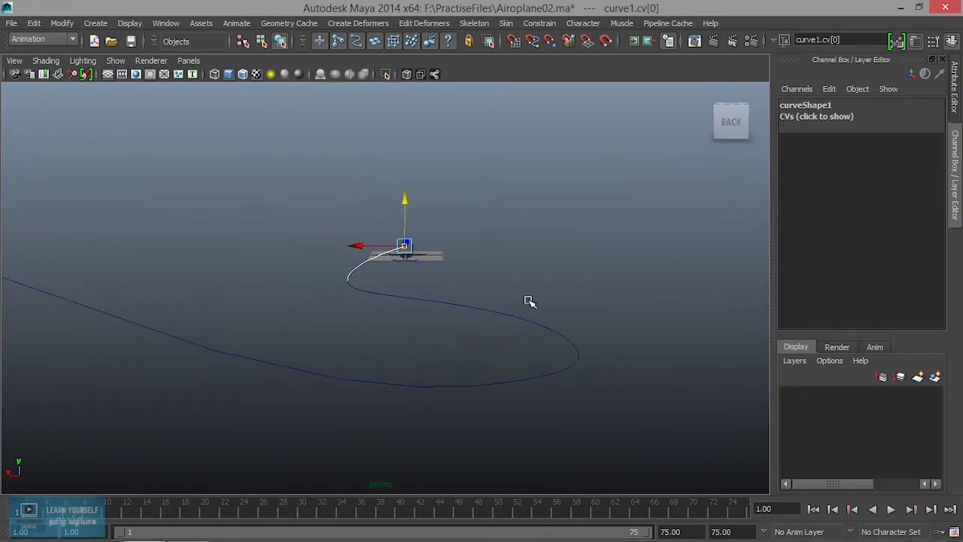
{"action": "left_click", "coordinate": [513, 387]}
{"action": "mouse_move", "coordinate": [512, 389]}
{"action": "left_mouse_down", "text": "alt"}
{"action": "mouse_move", "coordinate": [533, 415]}
{"action": "mouse_move", "coordinate": [527, 401]}
{"action": "mouse_move", "coordinate": [504, 399]}
{"action": "mouse_move", "coordinate": [556, 431]}
{"action": "mouse_move", "coordinate": [527, 408]}
{"action": "mouse_move", "coordinate": [554, 419]}
{"action": "mouse_move", "coordinate": [527, 392]}
{"action": "mouse_move", "coordinate": [484, 400]}
{"action": "left_mouse_up", "text": "alt"}
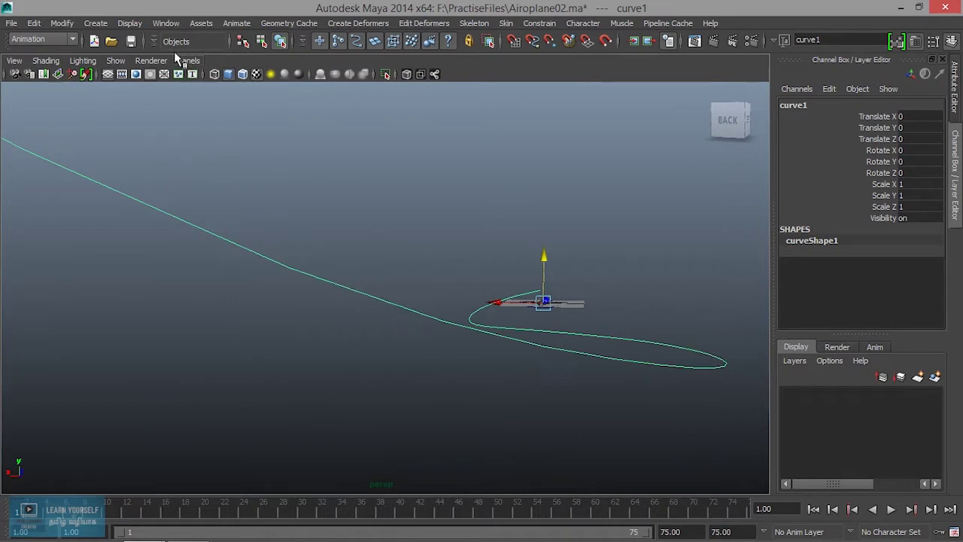
{"action": "left_click", "coordinate": [95, 23]}
{"action": "mouse_move", "coordinate": [108, 83]}
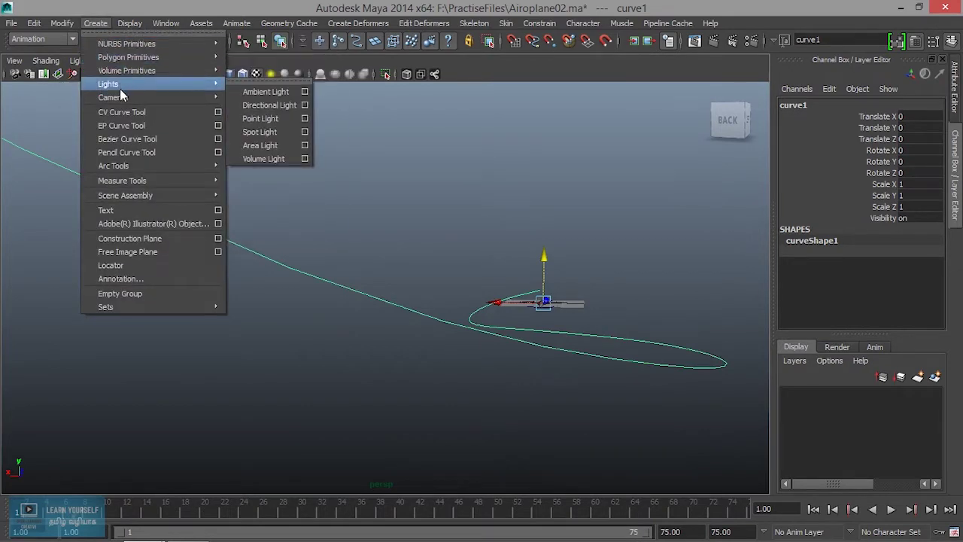
{"action": "mouse_move", "coordinate": [113, 165]}
{"action": "left_click", "coordinate": [414, 244]}
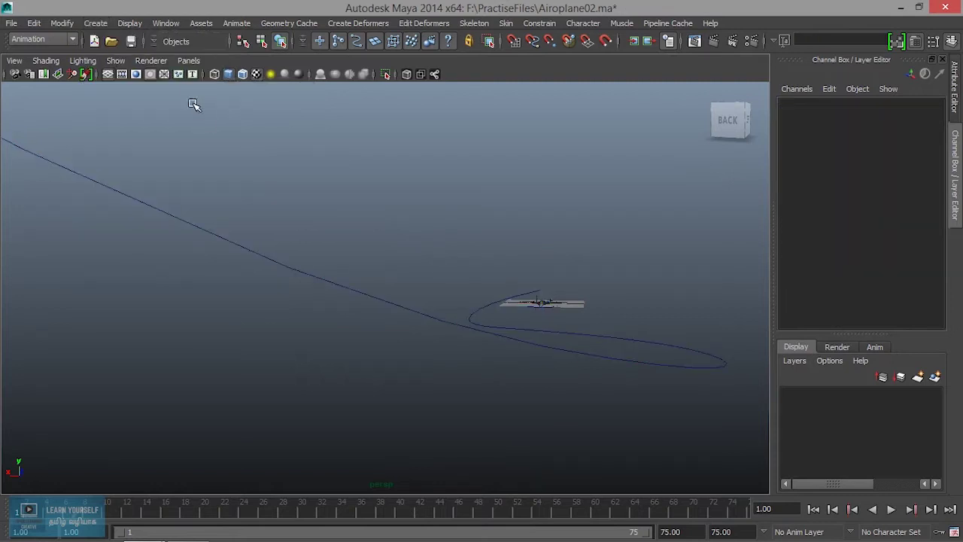
- Look through camera1 and orbit it so the curve sweeps upward from the jet
{"action": "left_click", "coordinate": [193, 74]}
{"action": "left_click", "coordinate": [193, 62]}
{"action": "mouse_move", "coordinate": [211, 74]}
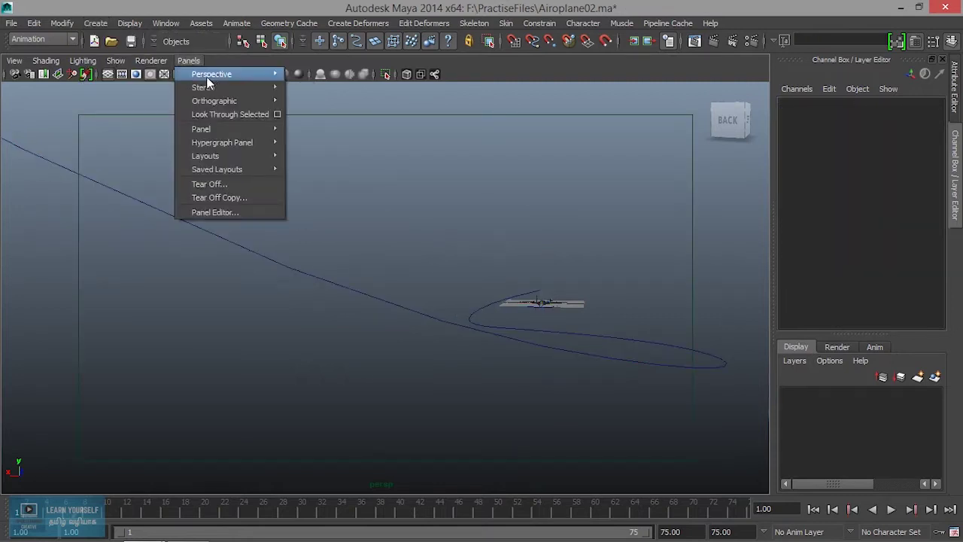
{"action": "left_click", "coordinate": [317, 75]}
{"action": "mouse_move", "coordinate": [329, 327]}
{"action": "left_mouse_down", "text": "alt"}
{"action": "mouse_move", "coordinate": [201, 339]}
{"action": "mouse_move", "coordinate": [312, 359]}
{"action": "left_mouse_up", "text": "alt"}
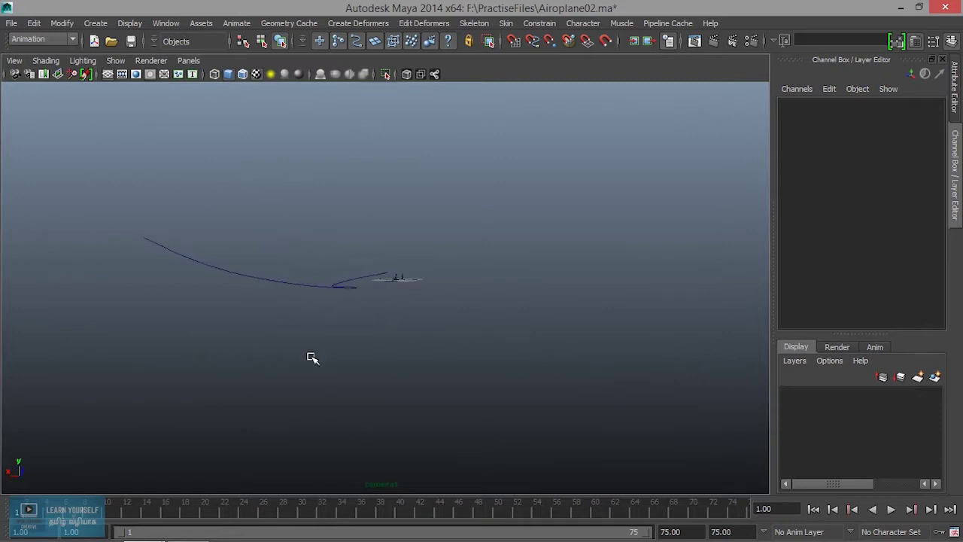
{"action": "middle_click_drag", "start_coordinate": [311, 359], "coordinate": [475, 377], "text": "alt"}
{"action": "left_click_drag", "start_coordinate": [271, 296], "coordinate": [327, 321], "text": "alt"}
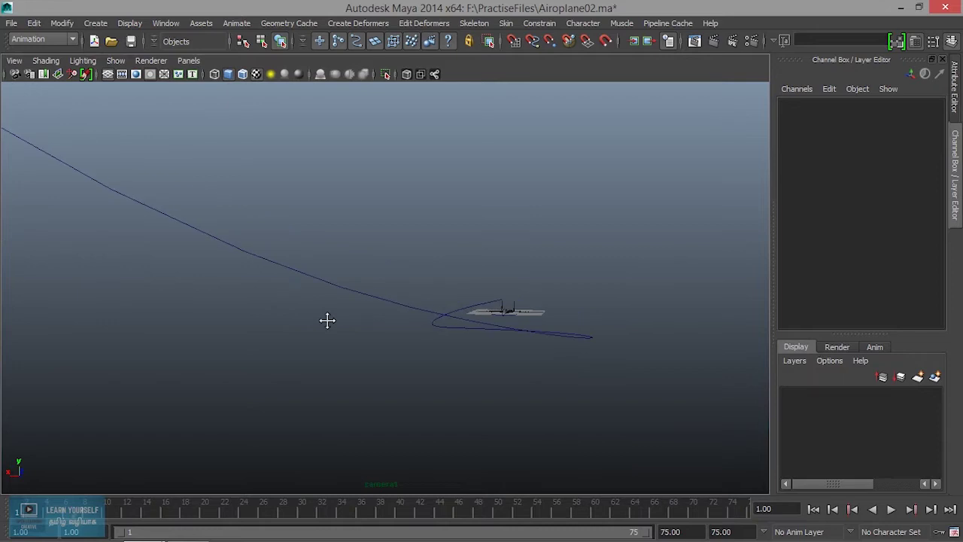
- Toggle the Resolution Gate, then select the control circle and Shift-add curve1
{"action": "left_click", "coordinate": [150, 74]}
{"action": "left_click", "coordinate": [181, 75]}
{"action": "left_click", "coordinate": [179, 74]}
{"action": "left_click", "coordinate": [193, 75]}
{"action": "mouse_move", "coordinate": [365, 289]}
{"action": "left_mouse_down", "text": "alt"}
{"action": "mouse_move", "coordinate": [361, 309]}
{"action": "mouse_move", "coordinate": [318, 344]}
{"action": "mouse_move", "coordinate": [308, 378]}
{"action": "left_mouse_up", "text": "alt"}
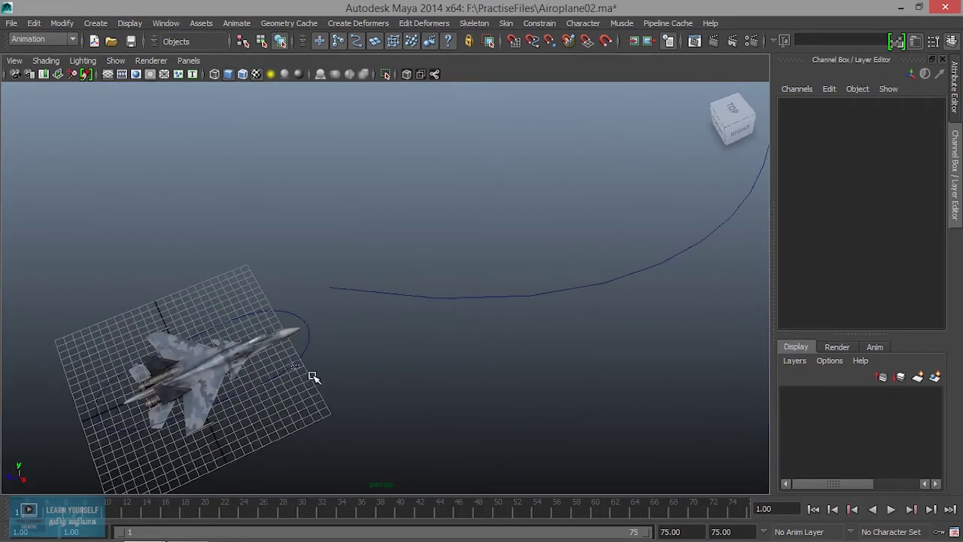
{"action": "left_click", "coordinate": [306, 358]}
{"action": "left_click", "coordinate": [373, 291], "text": "shift"}
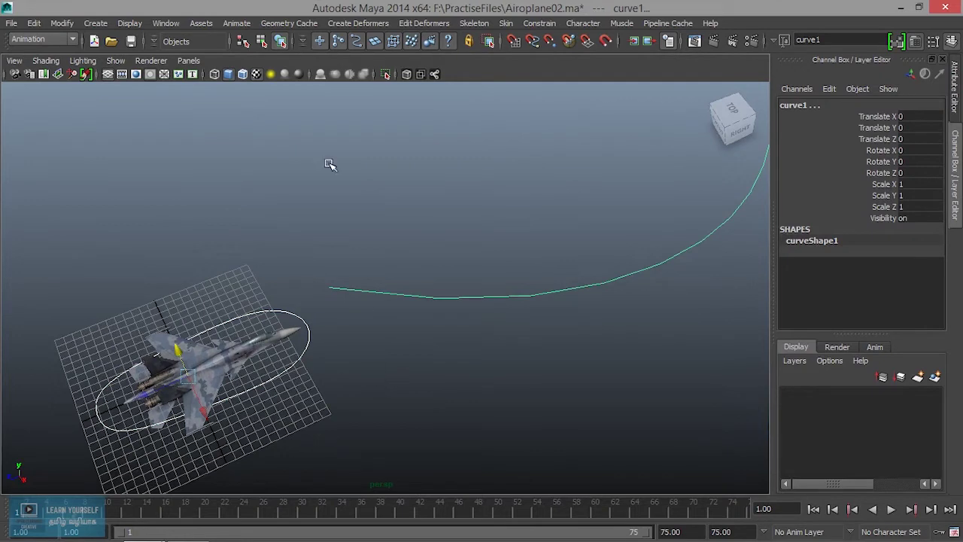
- Open the Animate menu to reach the Motion Paths commands
{"action": "left_click", "coordinate": [238, 23]}
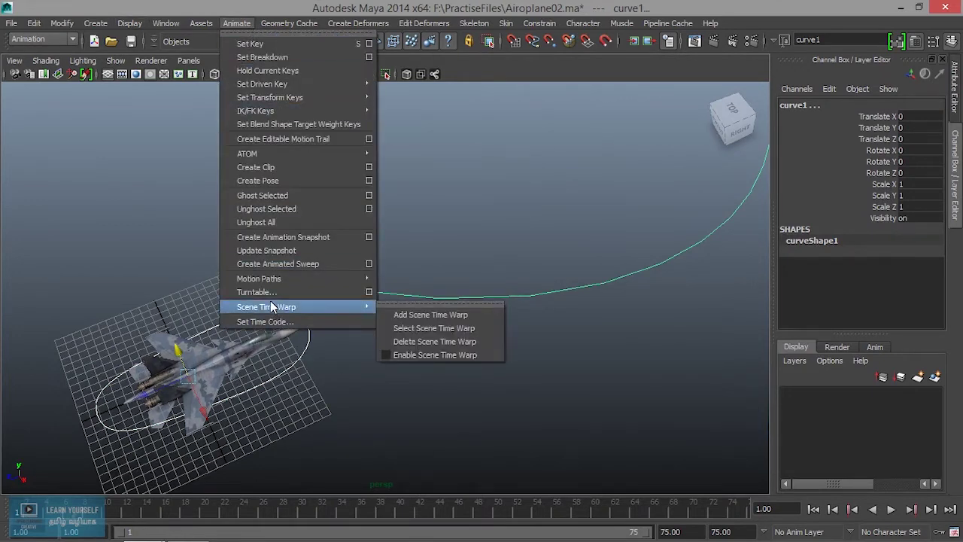
{"action": "mouse_move", "coordinate": [259, 278]}
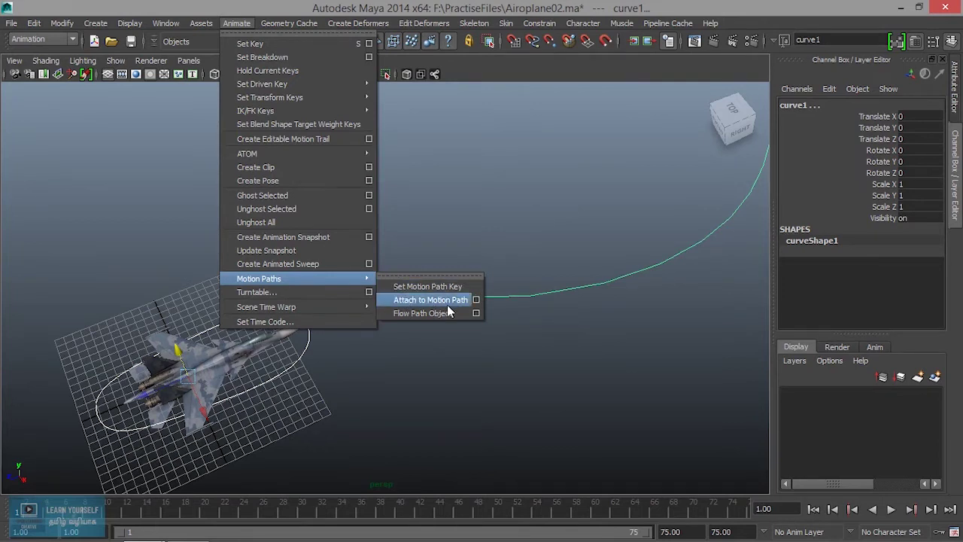
- Attach nurbsCircle1 to curve1 with Time Slider range, moving the current frame to 34
{"action": "left_click", "coordinate": [477, 300]}
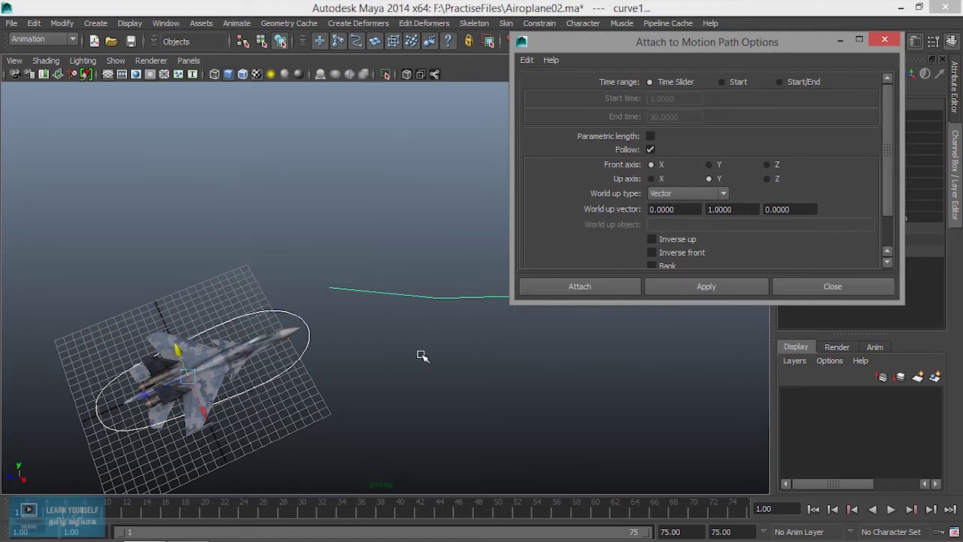
{"action": "left_click_drag", "start_coordinate": [412, 369], "coordinate": [387, 370], "text": "alt"}
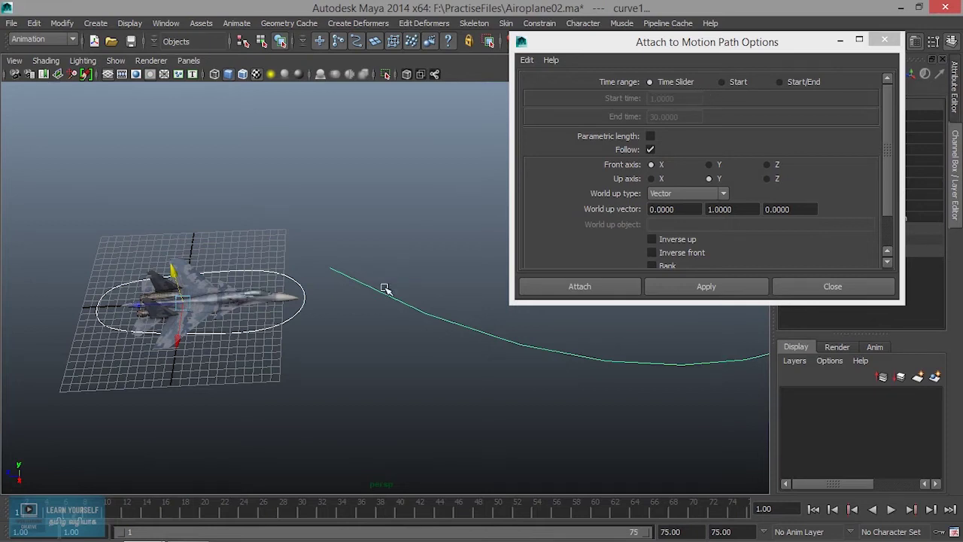
{"action": "mouse_move", "coordinate": [578, 426]}
{"action": "left_mouse_down", "text": "alt"}
{"action": "mouse_move", "coordinate": [221, 406]}
{"action": "mouse_move", "coordinate": [302, 417]}
{"action": "left_mouse_up", "text": "alt"}
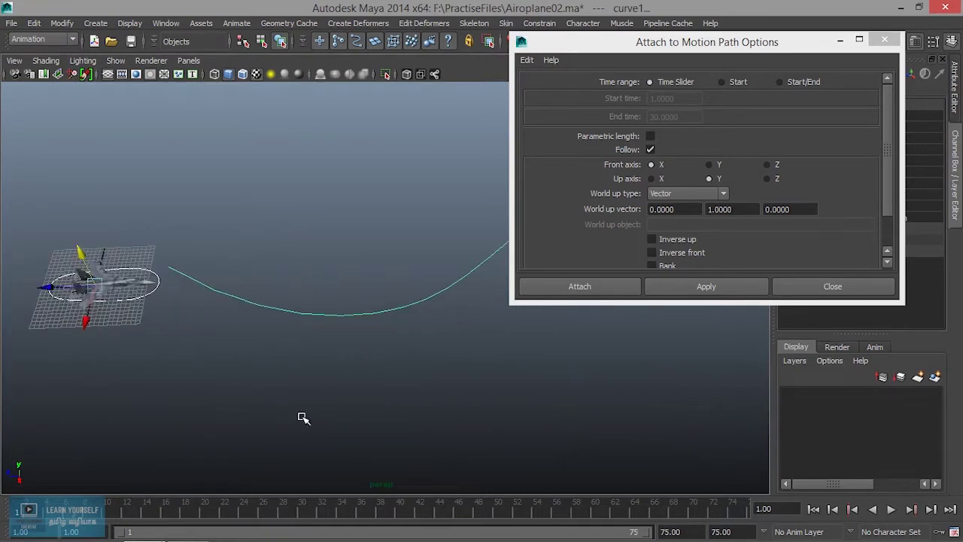
{"action": "mouse_move", "coordinate": [453, 396]}
{"action": "left_mouse_down", "text": "alt"}
{"action": "mouse_move", "coordinate": [195, 451]}
{"action": "mouse_move", "coordinate": [398, 458]}
{"action": "mouse_move", "coordinate": [616, 430]}
{"action": "left_mouse_up", "text": "alt"}
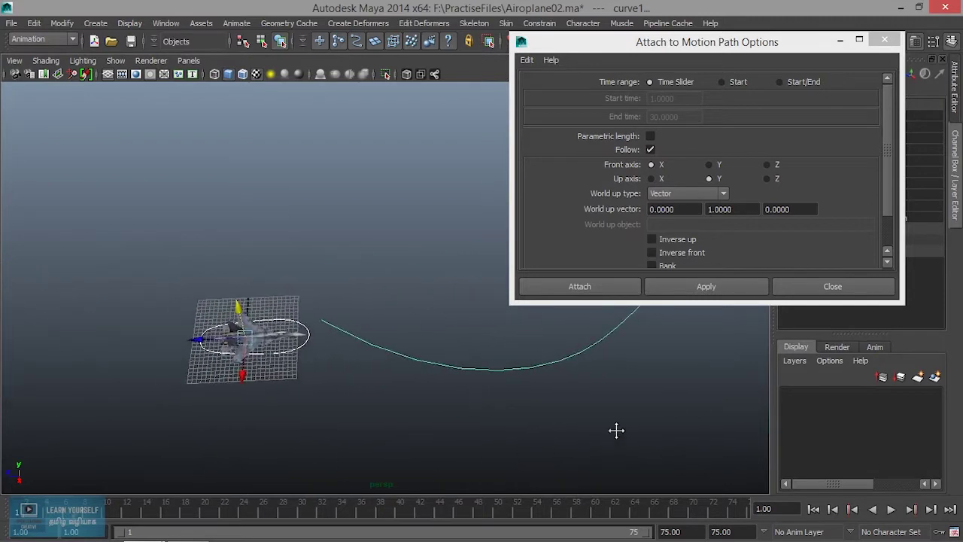
{"action": "scroll", "coordinate": [409, 457], "scroll_direction": "up", "scroll_amount": 3}
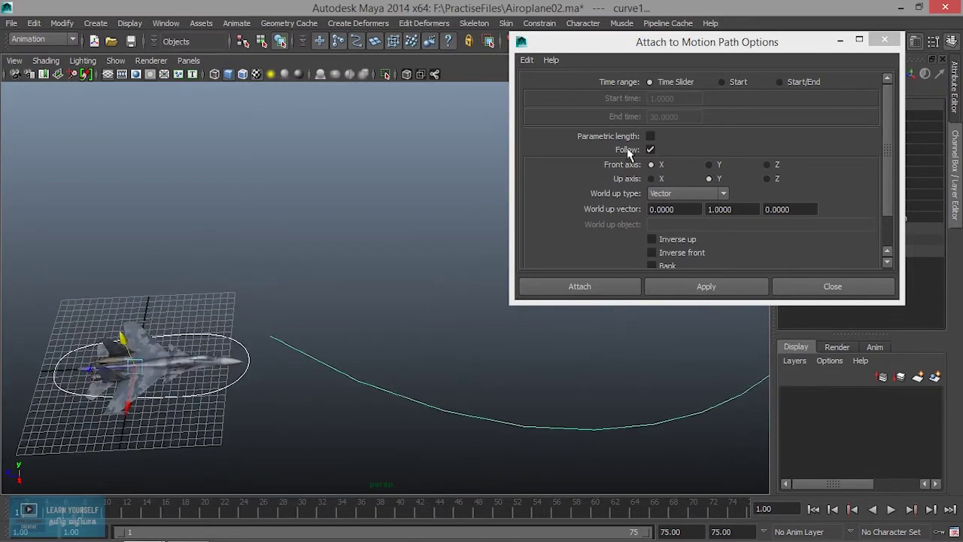
{"action": "left_click", "coordinate": [722, 82]}
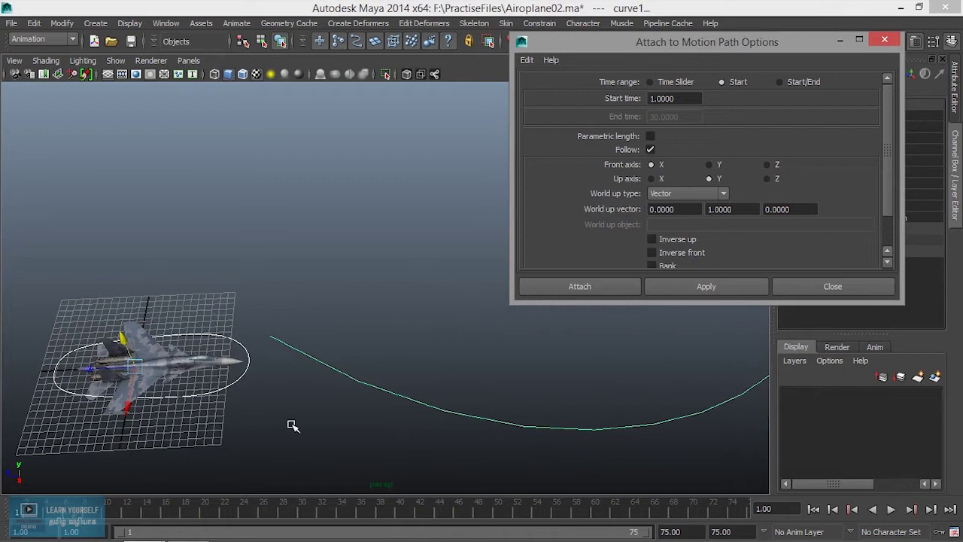
{"action": "left_click", "coordinate": [343, 510]}
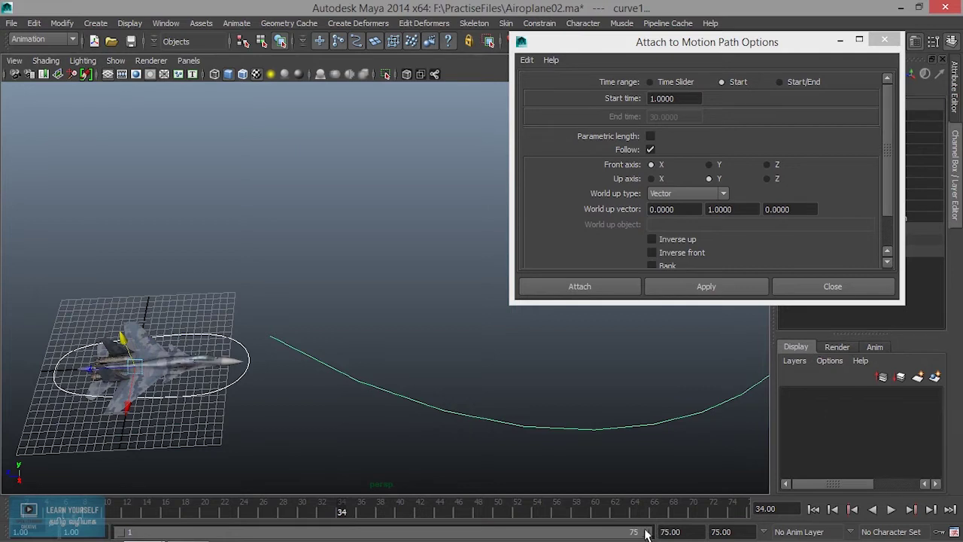
{"action": "left_click", "coordinate": [780, 81]}
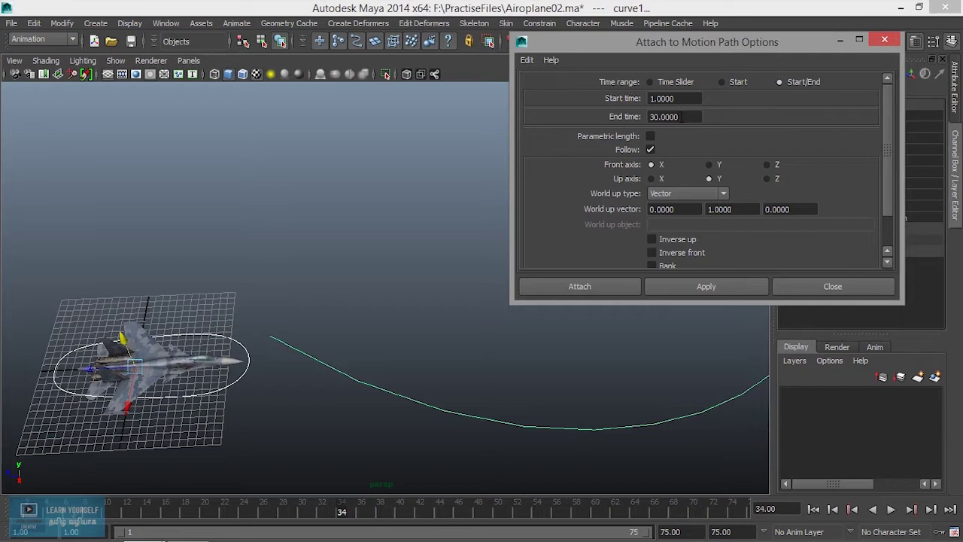
{"action": "left_click", "coordinate": [651, 82]}
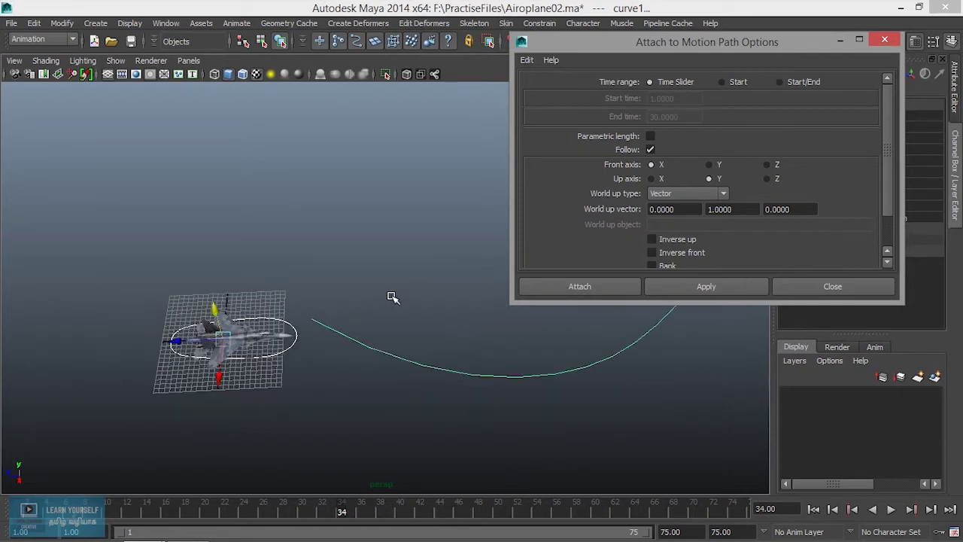
{"action": "mouse_move", "coordinate": [343, 318]}
{"action": "left_mouse_down", "text": "alt"}
{"action": "mouse_move", "coordinate": [303, 305]}
{"action": "mouse_move", "coordinate": [337, 308]}
{"action": "left_mouse_up", "text": "alt"}
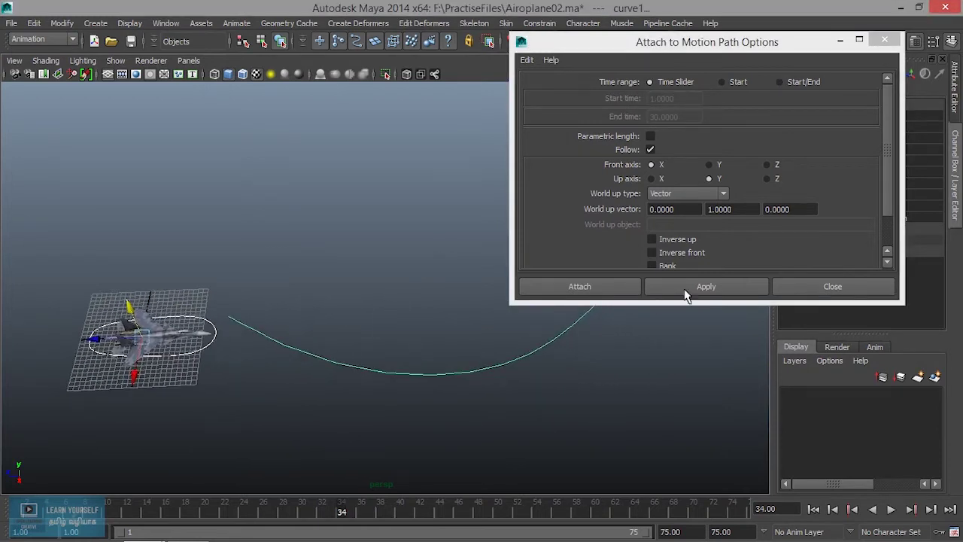
{"action": "left_click", "coordinate": [726, 288]}
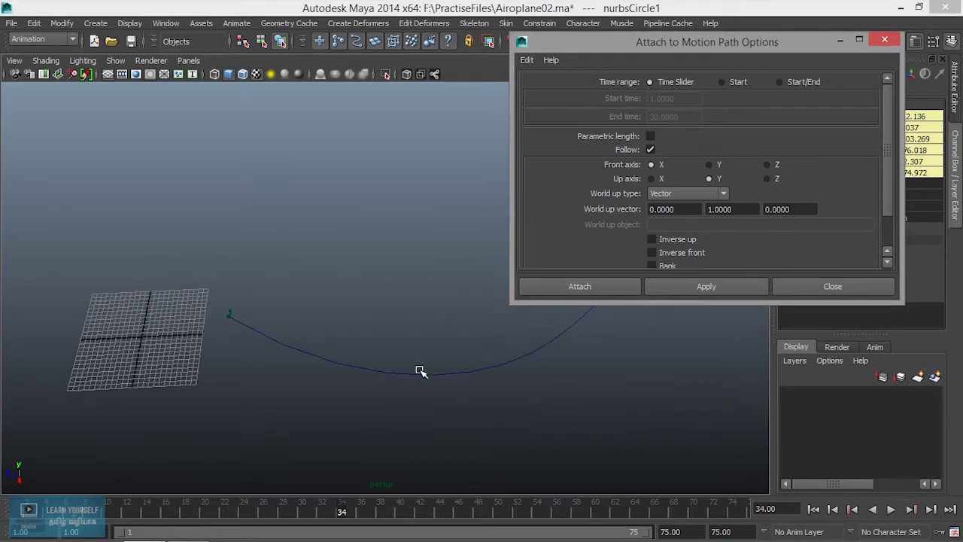
- Scrub and play the timeline to watch the jet travel curve1, stopping near frame 74
{"action": "mouse_move", "coordinate": [507, 407]}
{"action": "left_mouse_down", "text": "alt"}
{"action": "mouse_move", "coordinate": [524, 429]}
{"action": "mouse_move", "coordinate": [271, 451]}
{"action": "mouse_move", "coordinate": [280, 432]}
{"action": "left_mouse_up", "text": "alt"}
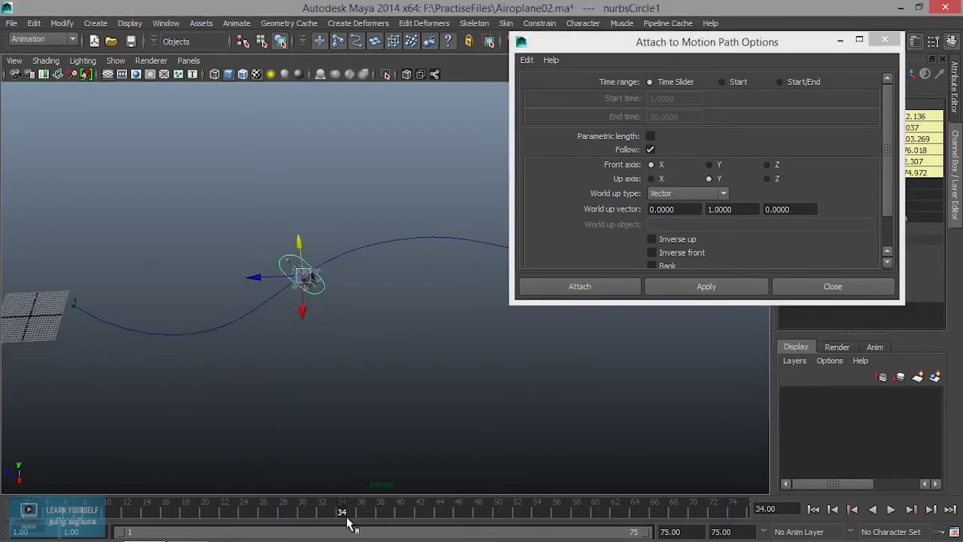
{"action": "mouse_move", "coordinate": [338, 511]}
{"action": "left_mouse_down"}
{"action": "mouse_move", "coordinate": [185, 509]}
{"action": "mouse_move", "coordinate": [34, 488]}
{"action": "mouse_move", "coordinate": [97, 496]}
{"action": "mouse_move", "coordinate": [526, 489]}
{"action": "left_mouse_up"}
{"action": "mouse_move", "coordinate": [511, 365]}
{"action": "left_mouse_down", "text": "alt"}
{"action": "mouse_move", "coordinate": [494, 354]}
{"action": "mouse_move", "coordinate": [519, 344]}
{"action": "left_mouse_up", "text": "alt"}
{"action": "middle_click_drag", "start_coordinate": [498, 395], "coordinate": [498, 424], "text": "alt"}
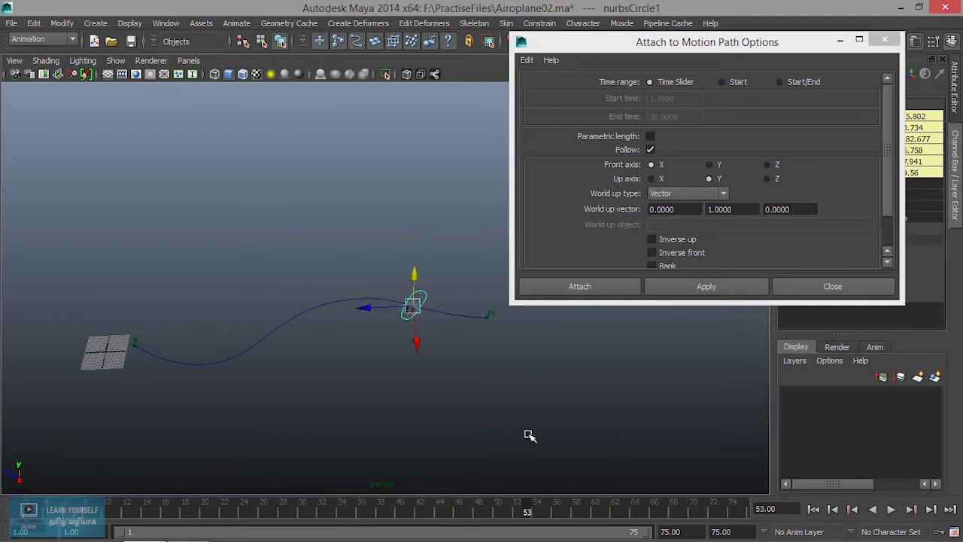
{"action": "left_click", "coordinate": [890, 510]}
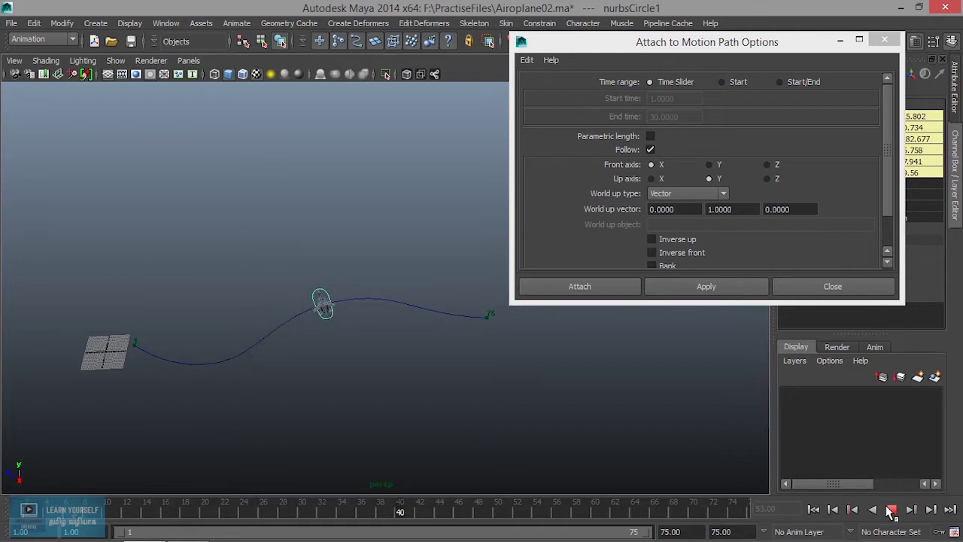
{"action": "left_click", "coordinate": [890, 510]}
{"action": "mouse_move", "coordinate": [448, 412]}
{"action": "right_mouse_down", "text": "alt"}
{"action": "mouse_move", "coordinate": [629, 454]}
{"action": "mouse_move", "coordinate": [509, 428]}
{"action": "right_mouse_up", "text": "alt"}
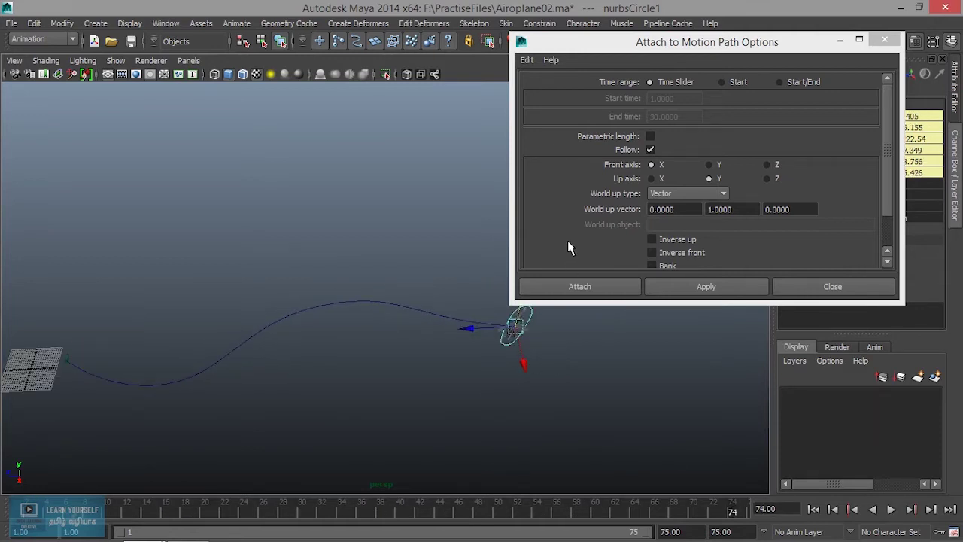
{"action": "mouse_move", "coordinate": [412, 392]}
{"action": "left_mouse_down", "text": "alt"}
{"action": "mouse_move", "coordinate": [548, 391]}
{"action": "mouse_move", "coordinate": [519, 399]}
{"action": "mouse_move", "coordinate": [382, 350]}
{"action": "mouse_move", "coordinate": [396, 359]}
{"action": "left_mouse_up", "text": "alt"}
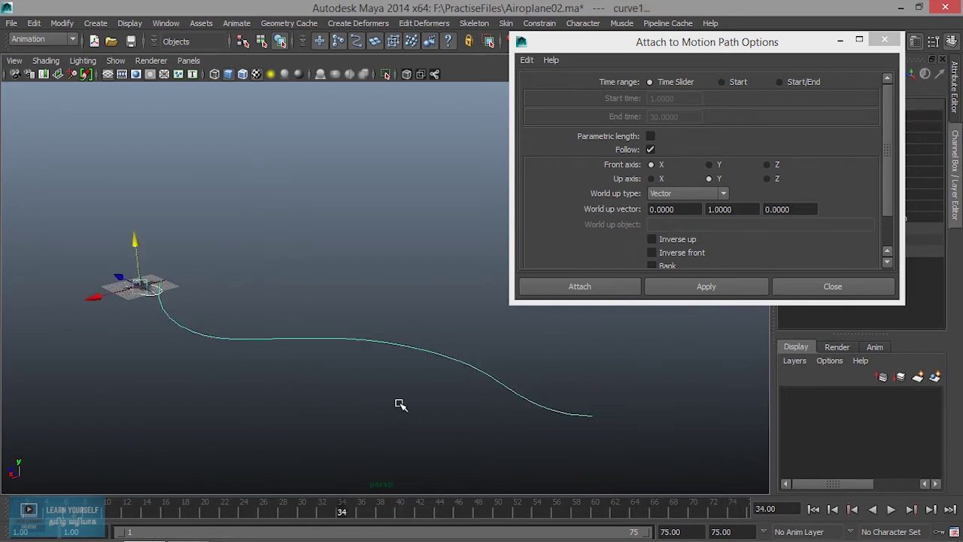
- Reattach the jet using a Start time range of 10, then replay to check timing
{"action": "left_click", "coordinate": [721, 82]}
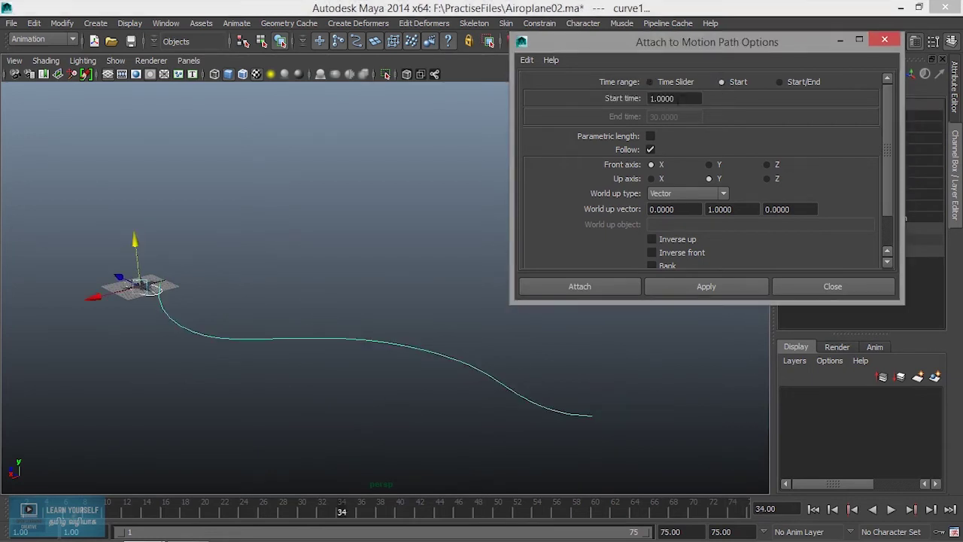
{"action": "type", "text": "10"}
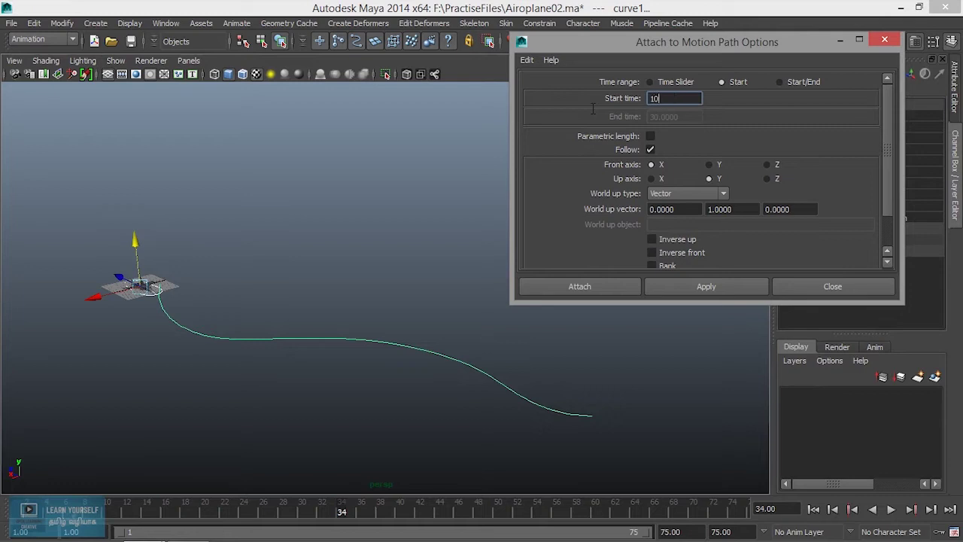
{"action": "left_click", "coordinate": [700, 292]}
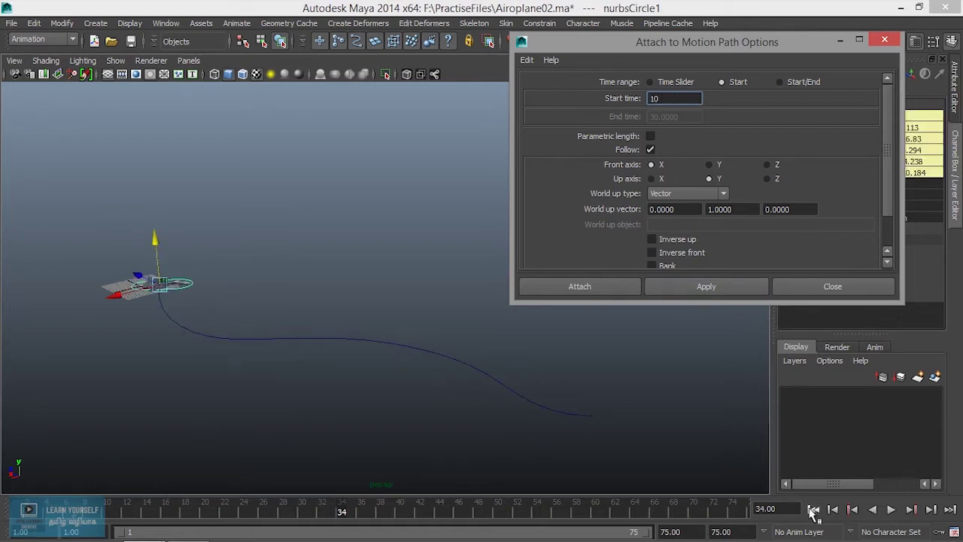
{"action": "left_click", "coordinate": [813, 510]}
{"action": "left_click", "coordinate": [891, 510]}
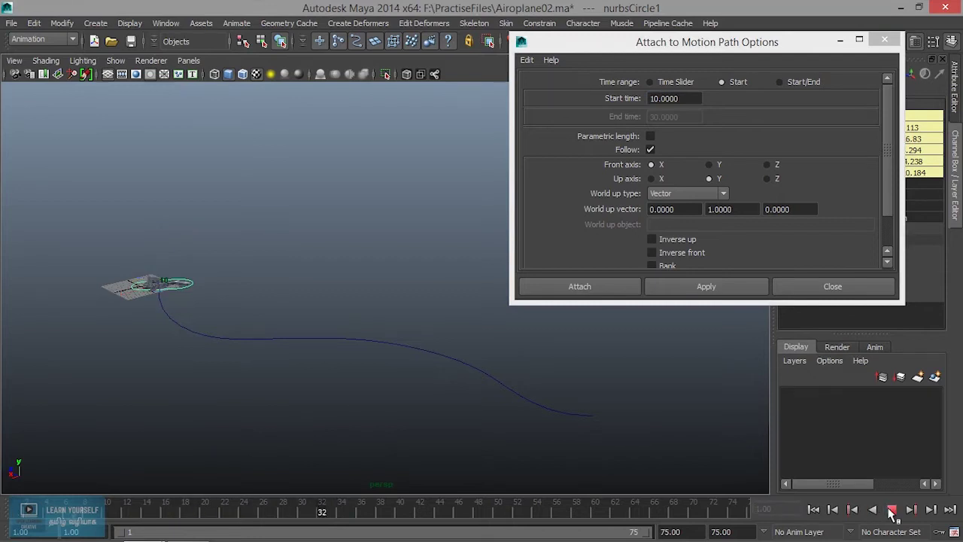
{"action": "mouse_move", "coordinate": [329, 397]}
{"action": "left_mouse_down", "text": "alt"}
{"action": "mouse_move", "coordinate": [419, 402]}
{"action": "mouse_move", "coordinate": [404, 395]}
{"action": "mouse_move", "coordinate": [595, 359]}
{"action": "mouse_move", "coordinate": [520, 387]}
{"action": "left_mouse_up", "text": "alt"}
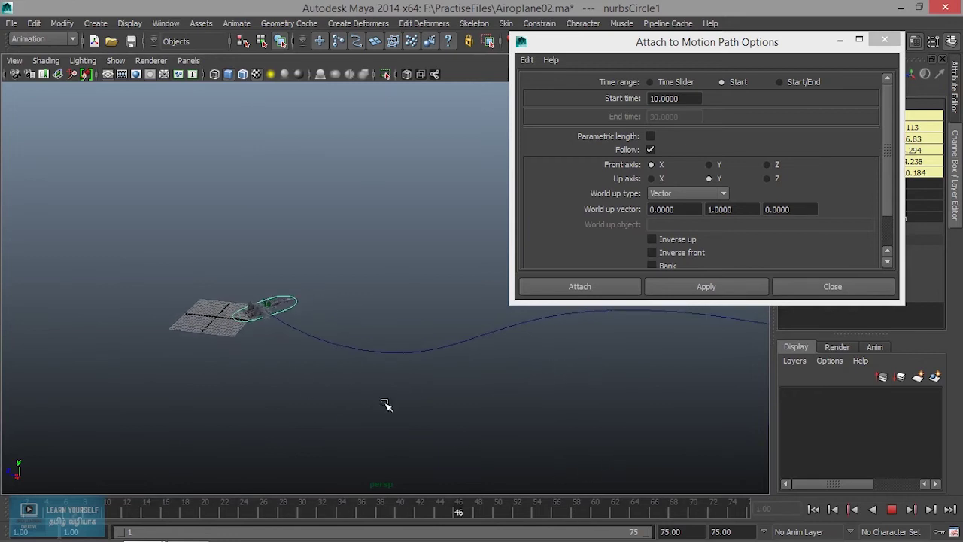
{"action": "left_click", "coordinate": [892, 509]}
- Zoom in on the jet's tail, jump to an earlier frame, and orbit to see jet and path
{"action": "mouse_move", "coordinate": [229, 324]}
{"action": "left_mouse_down", "text": "alt"}
{"action": "mouse_move", "coordinate": [301, 386]}
{"action": "mouse_move", "coordinate": [275, 376]}
{"action": "mouse_move", "coordinate": [464, 419]}
{"action": "mouse_move", "coordinate": [430, 425]}
{"action": "mouse_move", "coordinate": [308, 361]}
{"action": "left_mouse_up", "text": "alt"}
{"action": "scroll", "coordinate": [430, 425], "scroll_direction": "up", "scroll_amount": 3}
{"action": "scroll", "coordinate": [289, 378], "scroll_direction": "up", "scroll_amount": 3}
{"action": "scroll", "coordinate": [289, 379], "scroll_direction": "up", "scroll_amount": 2}
{"action": "mouse_move", "coordinate": [526, 447]}
{"action": "left_mouse_down", "text": "alt"}
{"action": "mouse_move", "coordinate": [361, 398]}
{"action": "mouse_move", "coordinate": [168, 404]}
{"action": "mouse_move", "coordinate": [269, 440]}
{"action": "left_mouse_up", "text": "alt"}
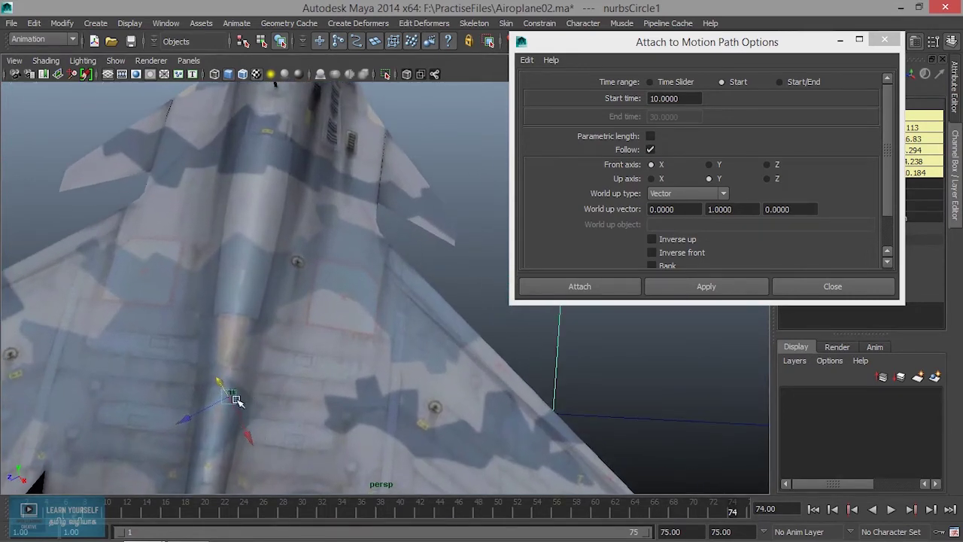
{"action": "left_click", "coordinate": [62, 512]}
{"action": "scroll", "coordinate": [359, 341], "scroll_direction": "down", "scroll_amount": 3}
{"action": "scroll", "coordinate": [359, 340], "scroll_direction": "down", "scroll_amount": 5}
{"action": "left_click_drag", "start_coordinate": [359, 341], "coordinate": [357, 380], "text": "alt"}
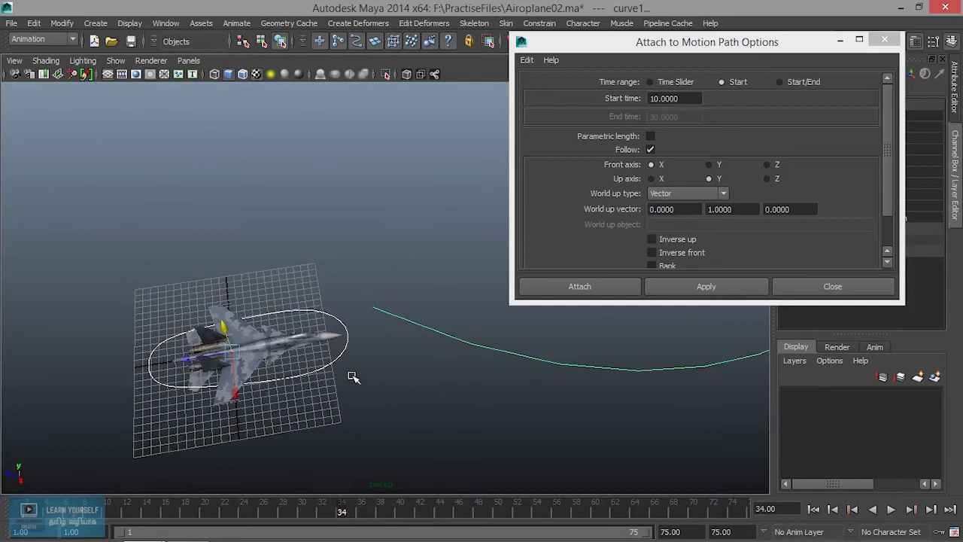
- Attach nurbsCircle1 to the path curve with Time Range set to Time Slider, creating motionPath1
{"action": "left_click", "coordinate": [780, 82]}
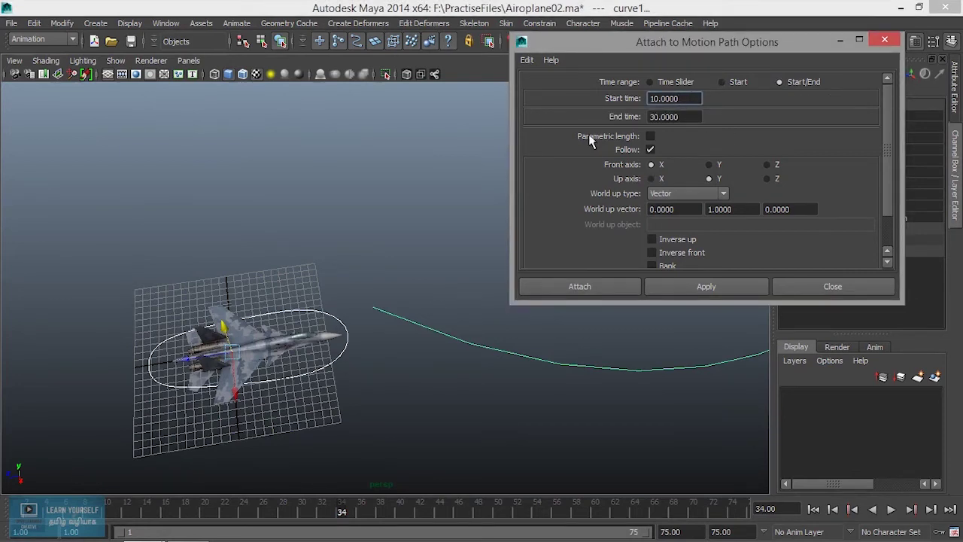
{"action": "left_click", "coordinate": [649, 82]}
{"action": "mouse_move", "coordinate": [446, 394]}
{"action": "right_mouse_down", "text": "alt"}
{"action": "mouse_move", "coordinate": [356, 419]}
{"action": "mouse_move", "coordinate": [403, 446]}
{"action": "right_mouse_up", "text": "alt"}
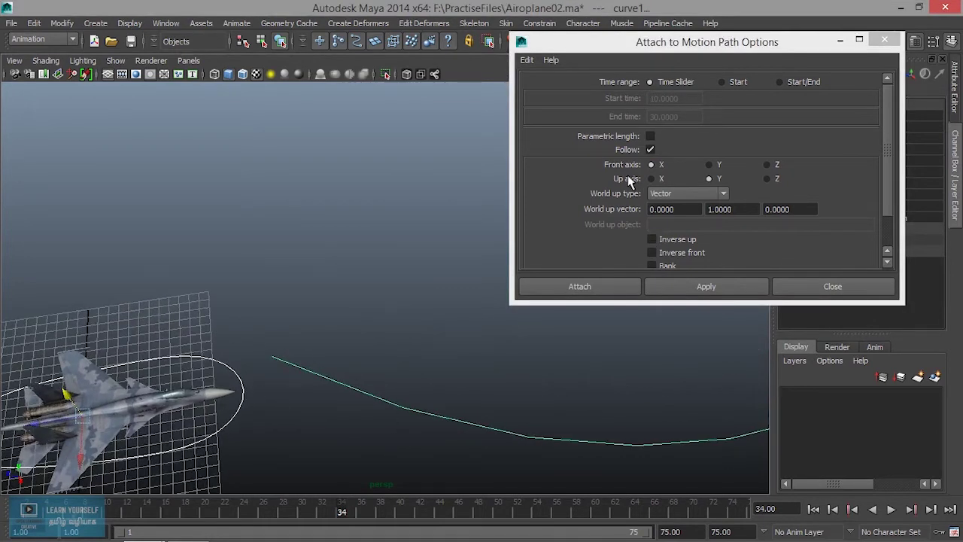
{"action": "mouse_move", "coordinate": [286, 437]}
{"action": "left_mouse_down", "text": "alt"}
{"action": "mouse_move", "coordinate": [425, 418]}
{"action": "mouse_move", "coordinate": [377, 388]}
{"action": "left_mouse_up", "text": "alt"}
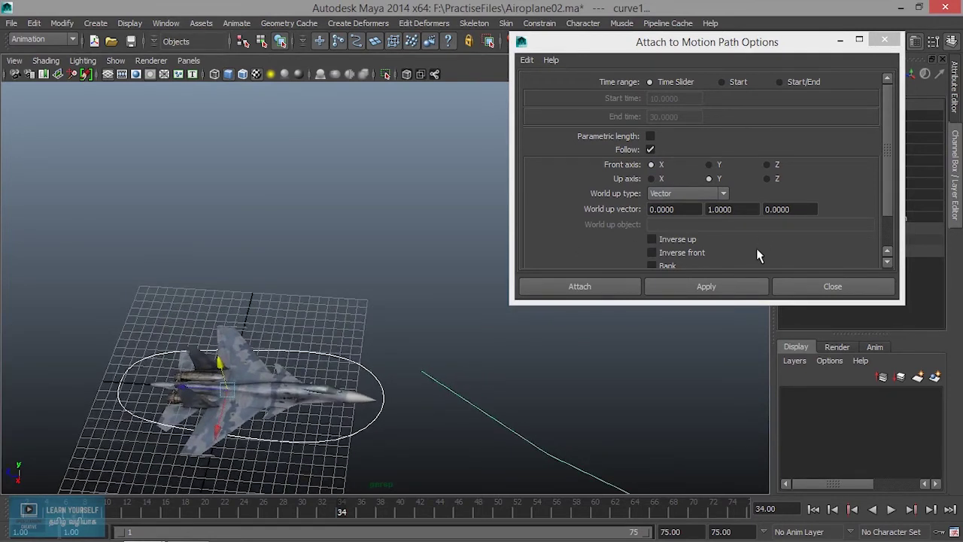
{"action": "left_click", "coordinate": [711, 292]}
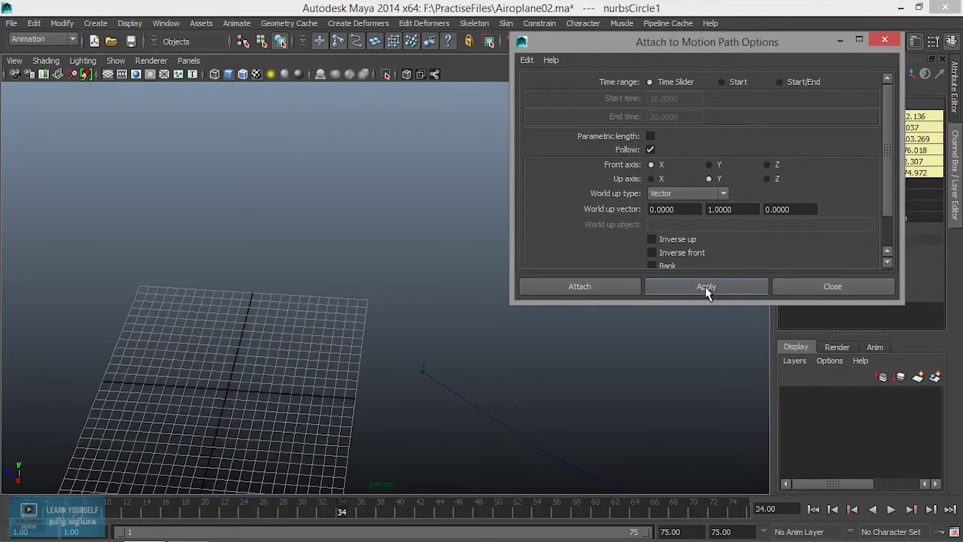
{"action": "left_click", "coordinate": [824, 290]}
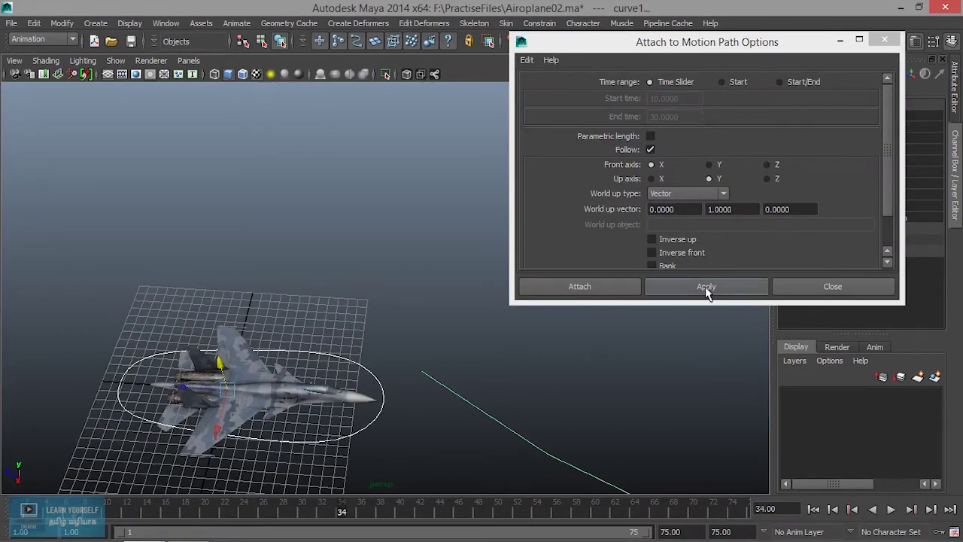
{"action": "left_click", "coordinate": [707, 291]}
{"action": "left_click", "coordinate": [824, 292]}
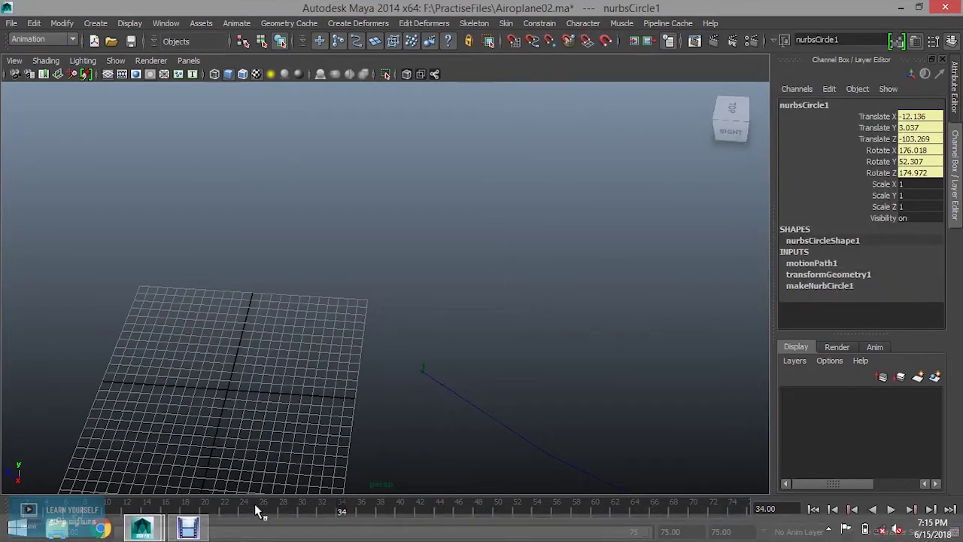
- Select curve1 and show motionPath1's attributes: Front Axis X, Up Axis Y, Bank off
{"action": "key", "text": "alt+v"}
{"action": "key", "text": "alt+v"}
{"action": "scroll", "coordinate": [409, 410], "scroll_direction": "down", "scroll_amount": 5}
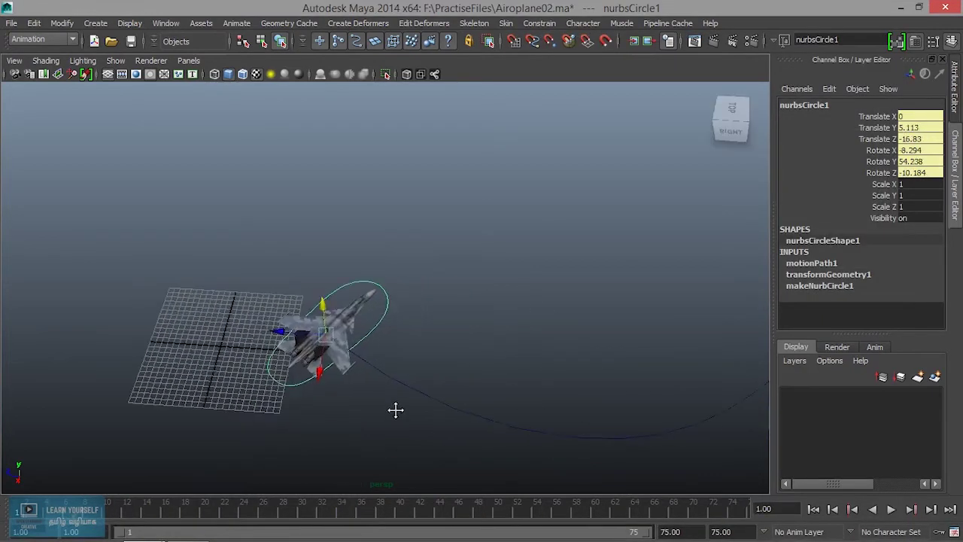
{"action": "left_click", "coordinate": [450, 410]}
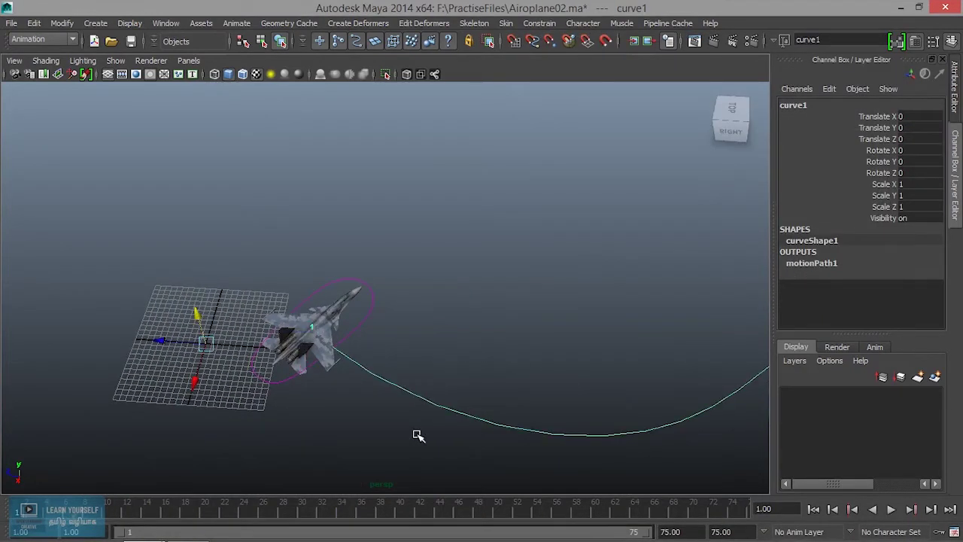
{"action": "key", "text": "ctrl+a"}
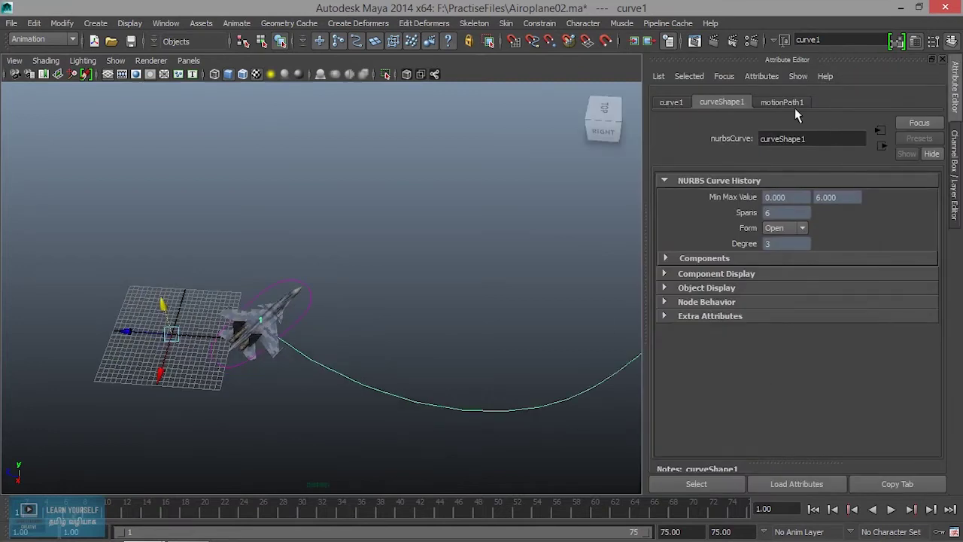
{"action": "left_click", "coordinate": [782, 103]}
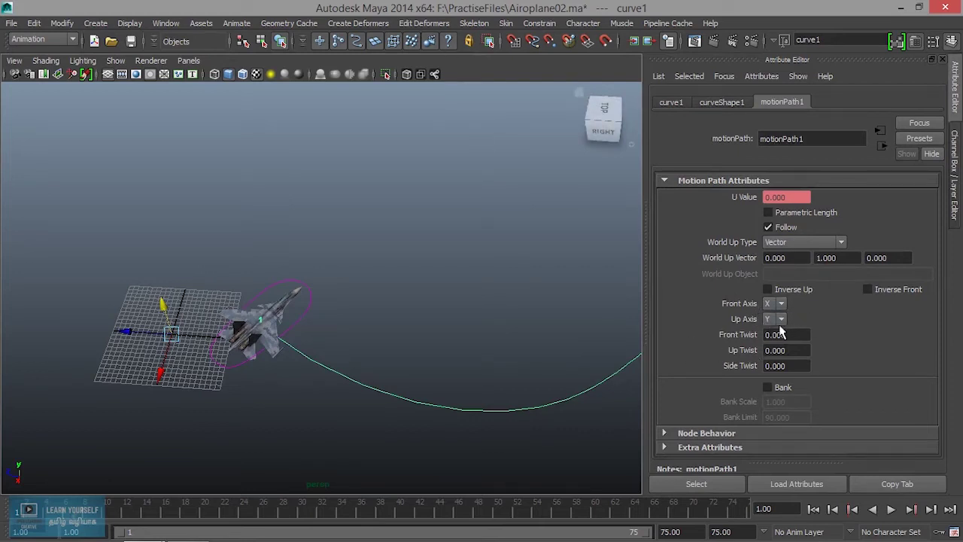
{"action": "left_click", "coordinate": [236, 23]}
{"action": "mouse_move", "coordinate": [258, 278]}
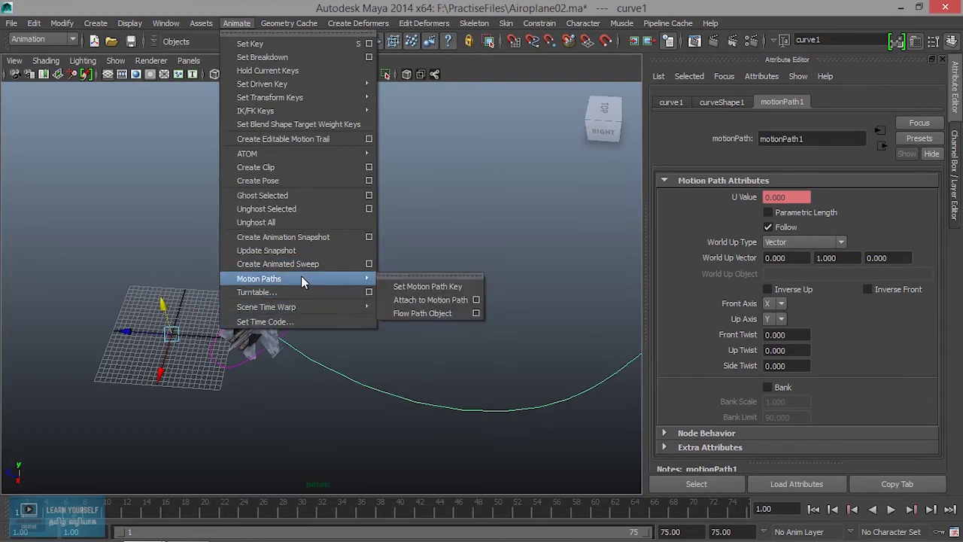
{"action": "left_click", "coordinate": [475, 299]}
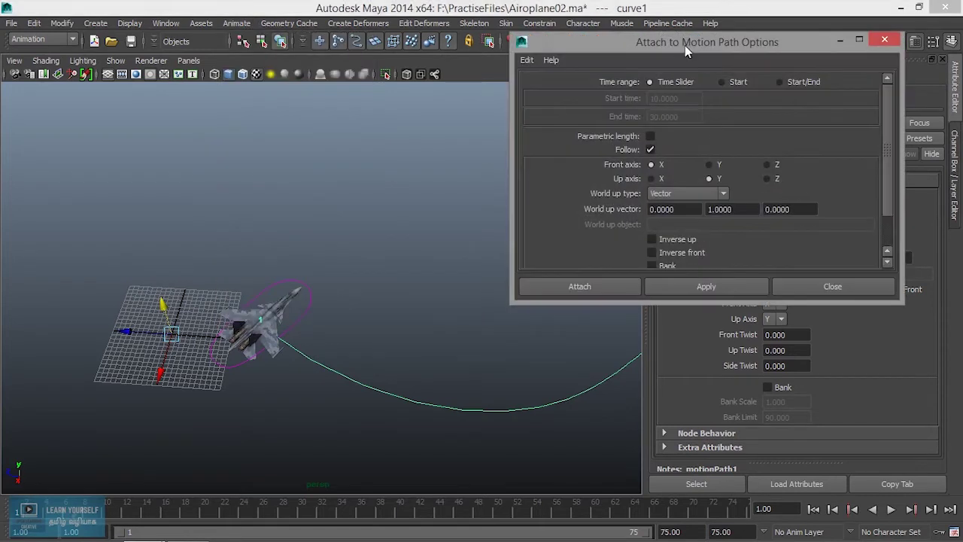
{"action": "left_click_drag", "start_coordinate": [605, 42], "coordinate": [316, 34]}
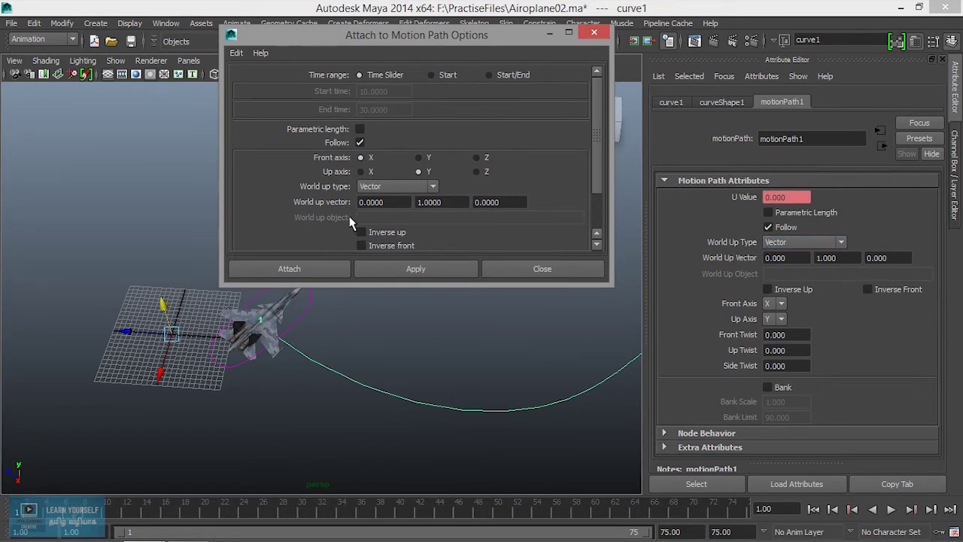
{"action": "scroll", "coordinate": [592, 199], "scroll_direction": "down", "scroll_amount": 2}
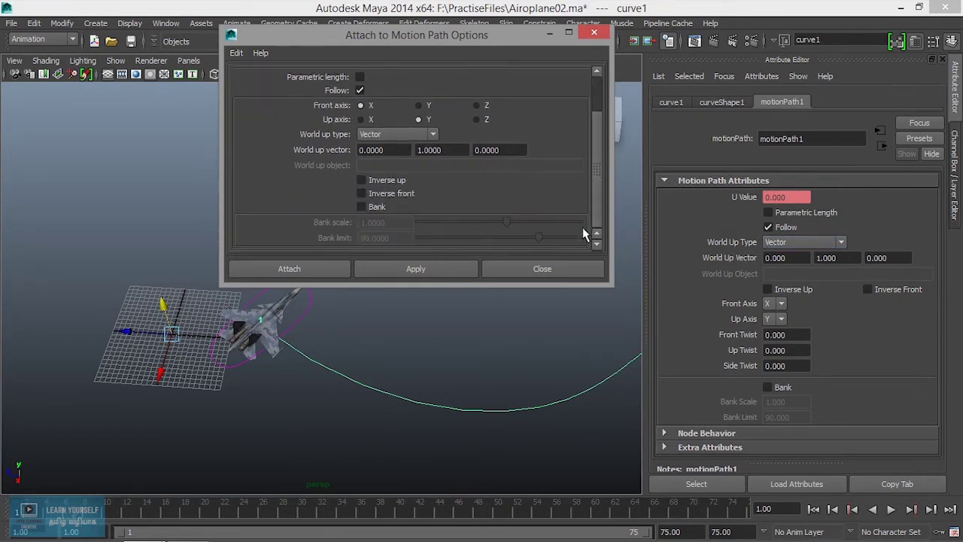
{"action": "left_click", "coordinate": [555, 270]}
{"action": "mouse_move", "coordinate": [421, 387]}
{"action": "right_mouse_down", "text": "alt"}
{"action": "mouse_move", "coordinate": [526, 414]}
{"action": "mouse_move", "coordinate": [632, 373]}
{"action": "right_mouse_up", "text": "alt"}
{"action": "left_click_drag", "start_coordinate": [67, 503], "coordinate": [13, 503]}
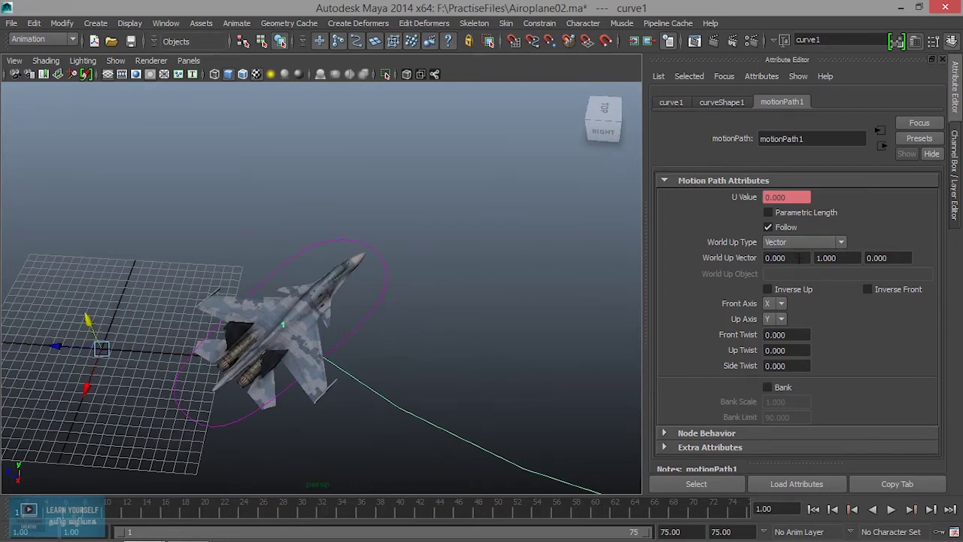
- Try Front Axis Y, Z and X on motionPath1, checking the jet's orientation
{"action": "left_click", "coordinate": [780, 304]}
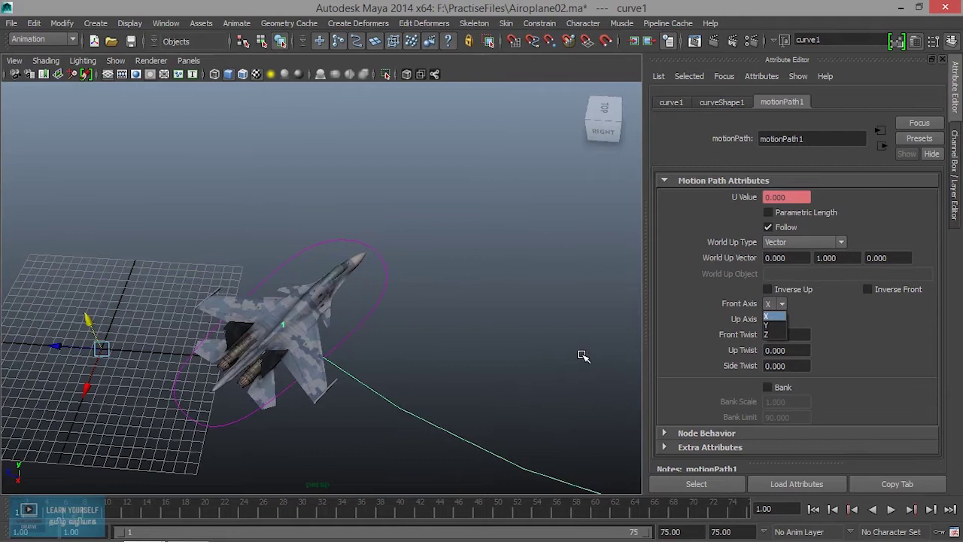
{"action": "left_click", "coordinate": [772, 326]}
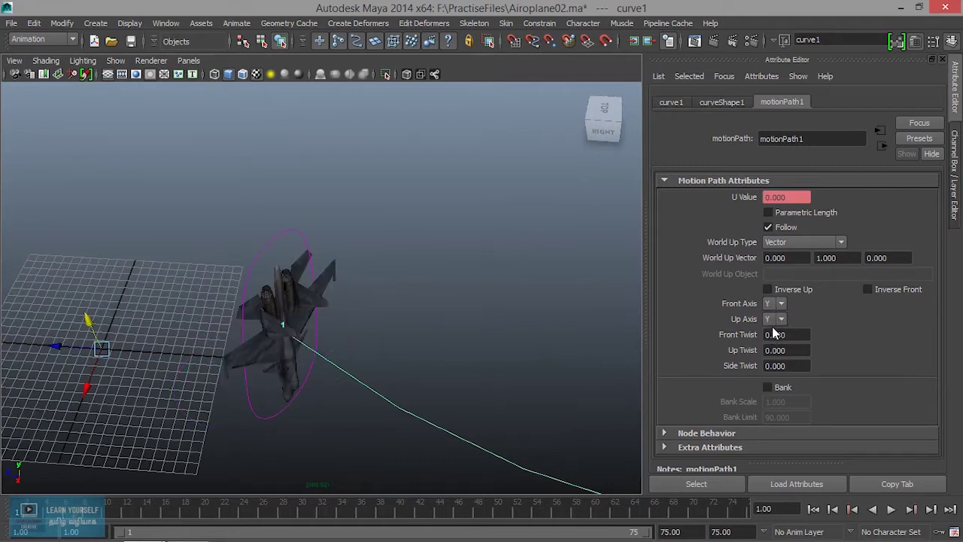
{"action": "mouse_move", "coordinate": [294, 380]}
{"action": "left_mouse_down", "text": "alt"}
{"action": "mouse_move", "coordinate": [316, 279]}
{"action": "mouse_move", "coordinate": [251, 326]}
{"action": "mouse_move", "coordinate": [347, 330]}
{"action": "left_mouse_up", "text": "alt"}
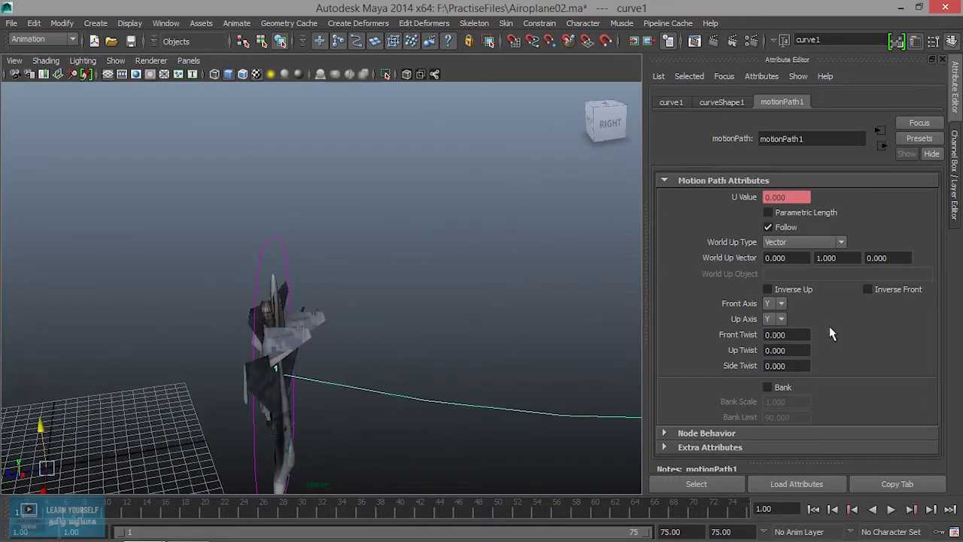
{"action": "left_click", "coordinate": [775, 326]}
{"action": "mouse_move", "coordinate": [361, 411]}
{"action": "left_mouse_down", "text": "alt"}
{"action": "mouse_move", "coordinate": [211, 423]}
{"action": "mouse_move", "coordinate": [339, 431]}
{"action": "mouse_move", "coordinate": [541, 410]}
{"action": "mouse_move", "coordinate": [494, 410]}
{"action": "left_mouse_up", "text": "alt"}
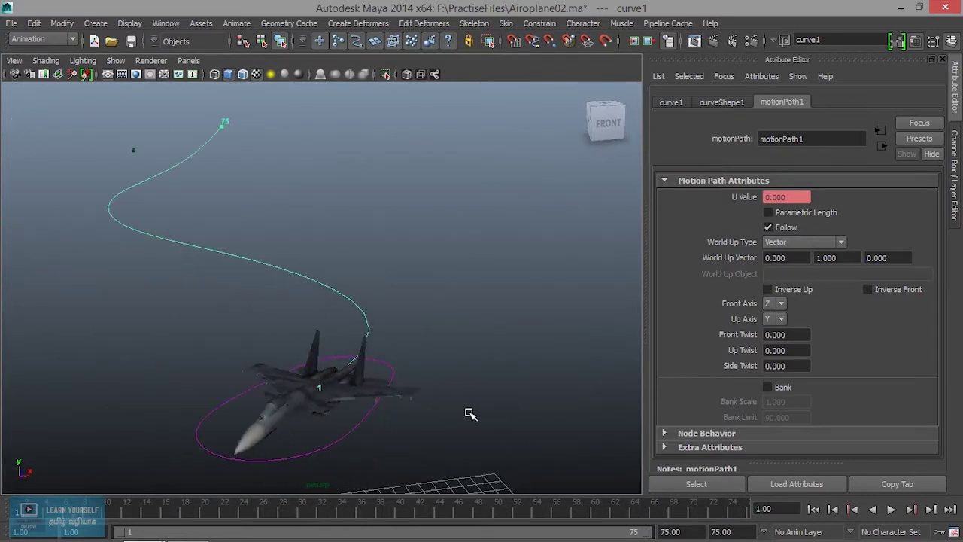
{"action": "left_click_drag", "start_coordinate": [396, 419], "coordinate": [420, 411], "text": "alt"}
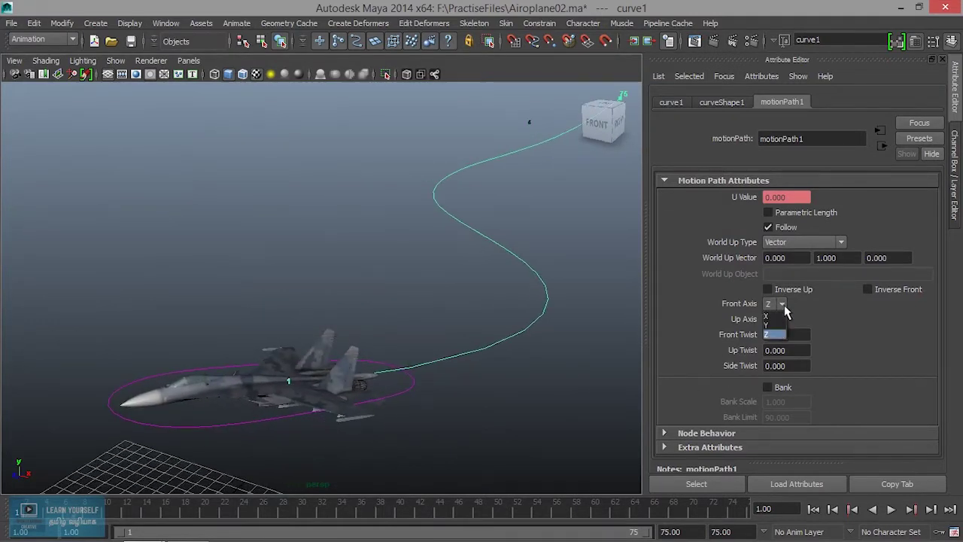
{"action": "left_click", "coordinate": [782, 315]}
{"action": "key", "text": "ctrl+z"}
{"action": "left_click", "coordinate": [782, 304]}
{"action": "left_click", "coordinate": [778, 322]}
{"action": "mouse_move", "coordinate": [552, 406]}
{"action": "left_mouse_down", "text": "alt"}
{"action": "mouse_move", "coordinate": [410, 427]}
{"action": "mouse_move", "coordinate": [457, 401]}
{"action": "left_mouse_up", "text": "alt"}
- Try Up Axis X and Z, then return the Up Axis to Y
{"action": "left_click", "coordinate": [768, 319]}
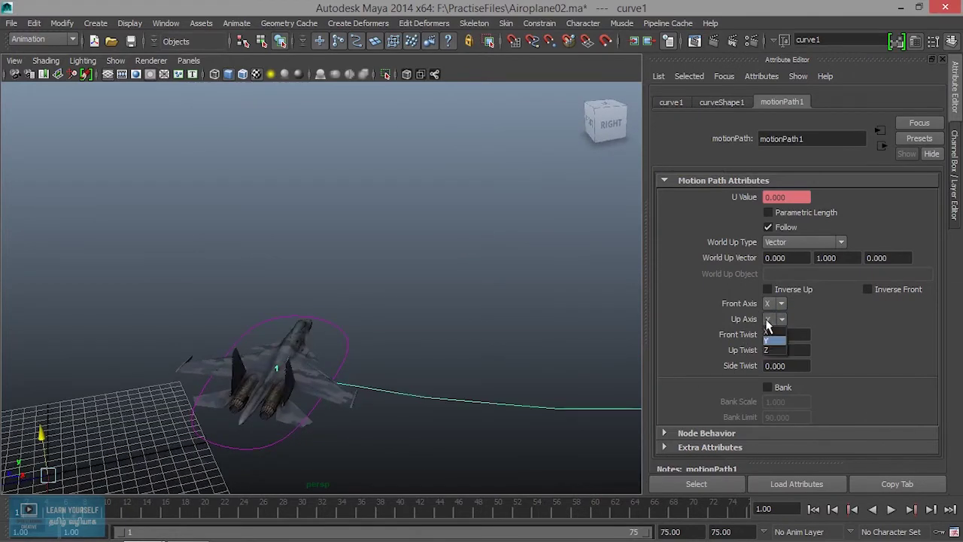
{"action": "left_click", "coordinate": [776, 334]}
{"action": "left_click_drag", "start_coordinate": [424, 439], "coordinate": [323, 441], "text": "alt"}
{"action": "left_click", "coordinate": [771, 319]}
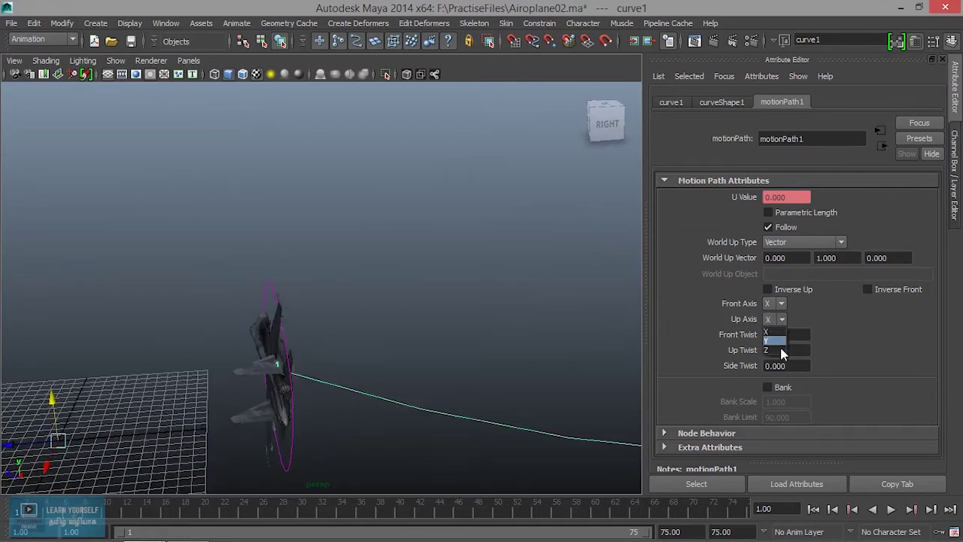
{"action": "left_click", "coordinate": [775, 355]}
{"action": "mouse_move", "coordinate": [374, 408]}
{"action": "left_mouse_down", "text": "alt"}
{"action": "mouse_move", "coordinate": [537, 387]}
{"action": "mouse_move", "coordinate": [461, 383]}
{"action": "mouse_move", "coordinate": [556, 372]}
{"action": "left_mouse_up", "text": "alt"}
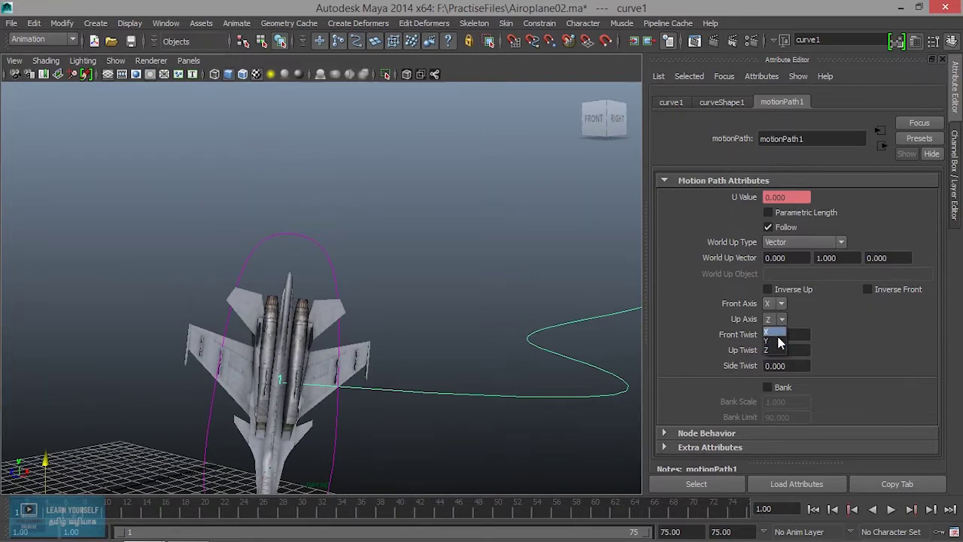
{"action": "left_click", "coordinate": [776, 340]}
{"action": "left_click_drag", "start_coordinate": [323, 411], "coordinate": [258, 421], "text": "alt"}
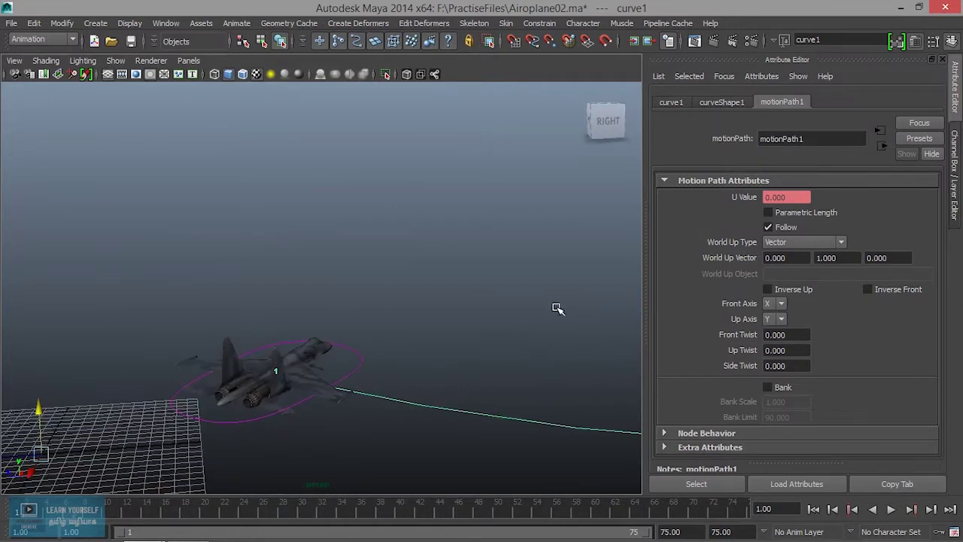
- Set Front Axis to Z and enable Inverse Front so the jet flies nose-first
{"action": "left_click", "coordinate": [786, 303]}
{"action": "left_click", "coordinate": [773, 334]}
{"action": "left_click_drag", "start_coordinate": [454, 464], "coordinate": [334, 463], "text": "alt"}
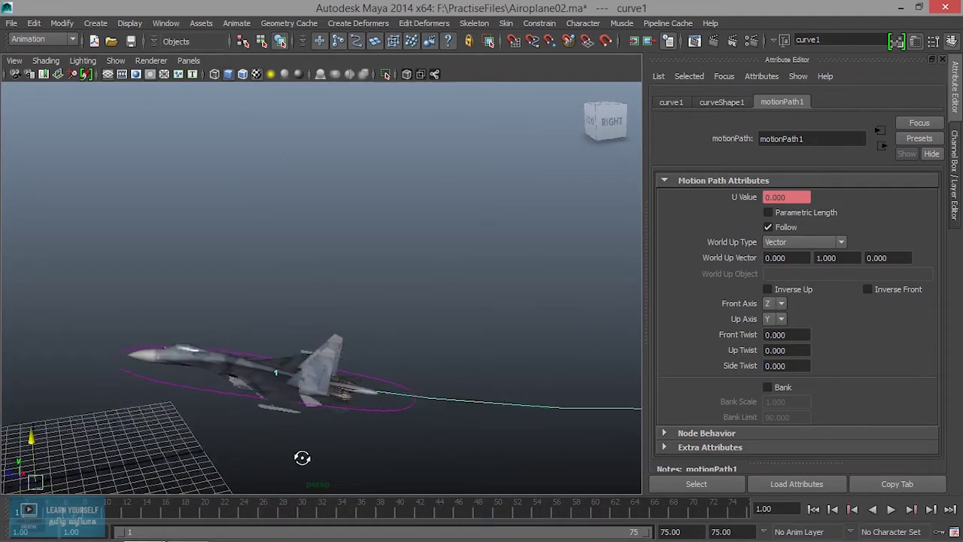
{"action": "left_click", "coordinate": [869, 289]}
{"action": "mouse_move", "coordinate": [398, 403]}
{"action": "left_mouse_down", "text": "alt"}
{"action": "mouse_move", "coordinate": [296, 428]}
{"action": "mouse_move", "coordinate": [305, 477]}
{"action": "left_mouse_up", "text": "alt"}
- Play the animation and switch the viewport to look through camera1
{"action": "left_click", "coordinate": [891, 509]}
{"action": "scroll", "coordinate": [432, 387], "scroll_direction": "down", "scroll_amount": 5}
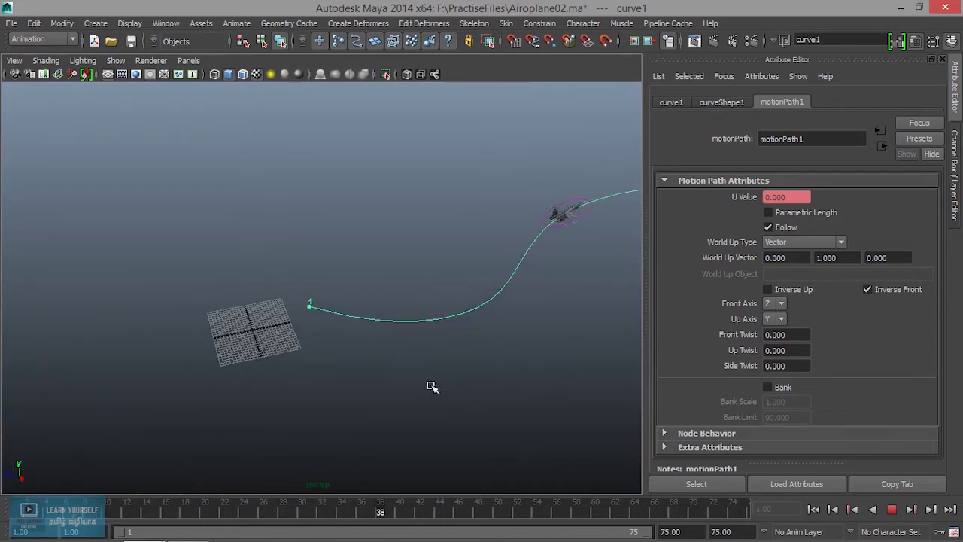
{"action": "middle_click_drag", "start_coordinate": [473, 373], "coordinate": [122, 398], "text": "alt"}
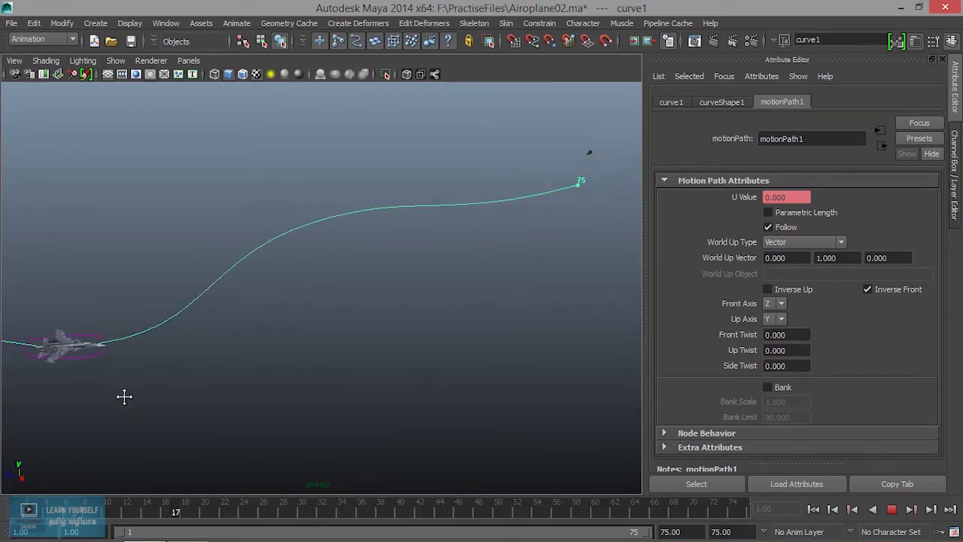
{"action": "mouse_move", "coordinate": [161, 354]}
{"action": "right_mouse_down", "text": "alt"}
{"action": "mouse_move", "coordinate": [293, 380]}
{"action": "mouse_move", "coordinate": [253, 350]}
{"action": "mouse_move", "coordinate": [210, 344]}
{"action": "right_mouse_up", "text": "alt"}
{"action": "left_click", "coordinate": [188, 61]}
{"action": "mouse_move", "coordinate": [212, 73]}
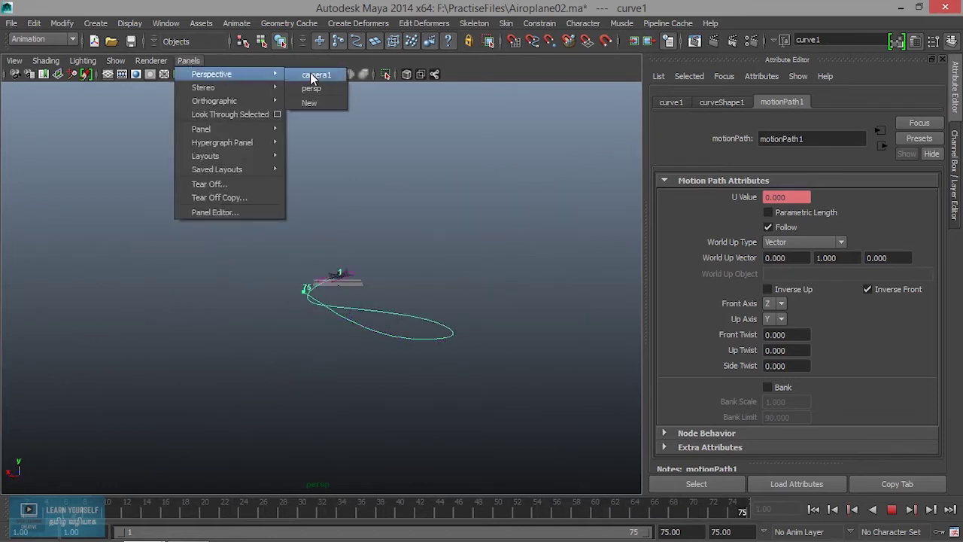
{"action": "left_click", "coordinate": [313, 75]}
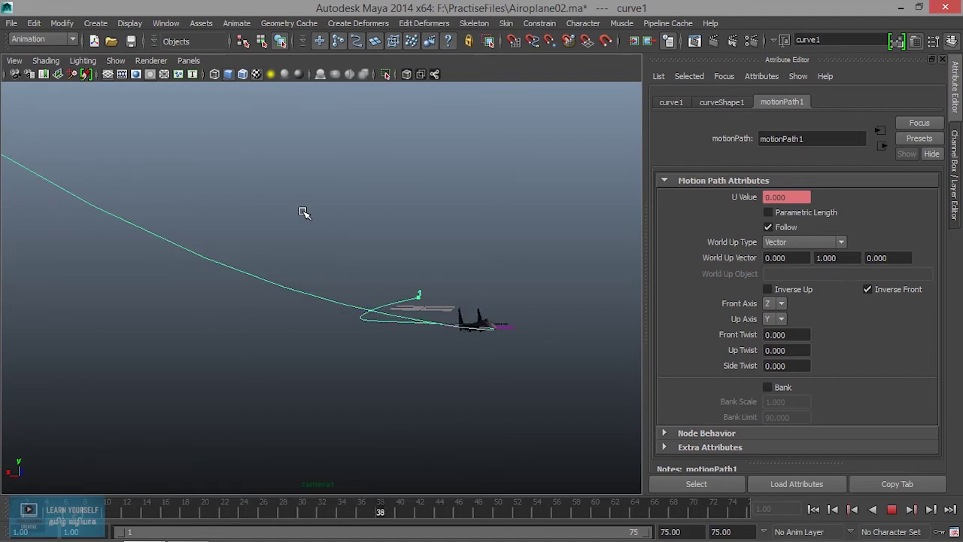
- Follow the jet in camera1 and stop playback at frame 52
{"action": "left_click_drag", "start_coordinate": [304, 212], "coordinate": [344, 228], "text": "alt"}
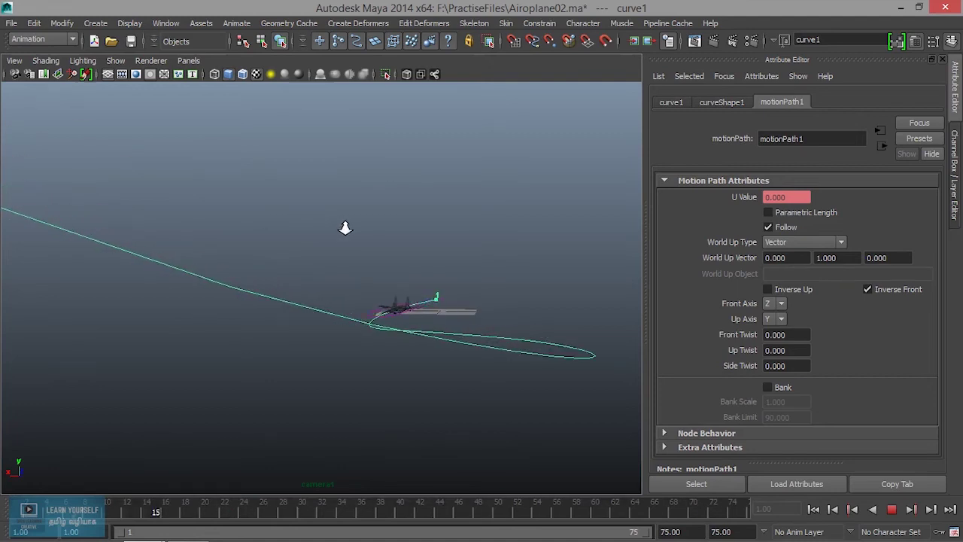
{"action": "mouse_move", "coordinate": [343, 228]}
{"action": "middle_mouse_down", "text": "alt"}
{"action": "mouse_move", "coordinate": [365, 234]}
{"action": "mouse_move", "coordinate": [275, 230]}
{"action": "mouse_move", "coordinate": [253, 240]}
{"action": "mouse_move", "coordinate": [299, 264]}
{"action": "mouse_move", "coordinate": [286, 255]}
{"action": "middle_mouse_up", "text": "alt"}
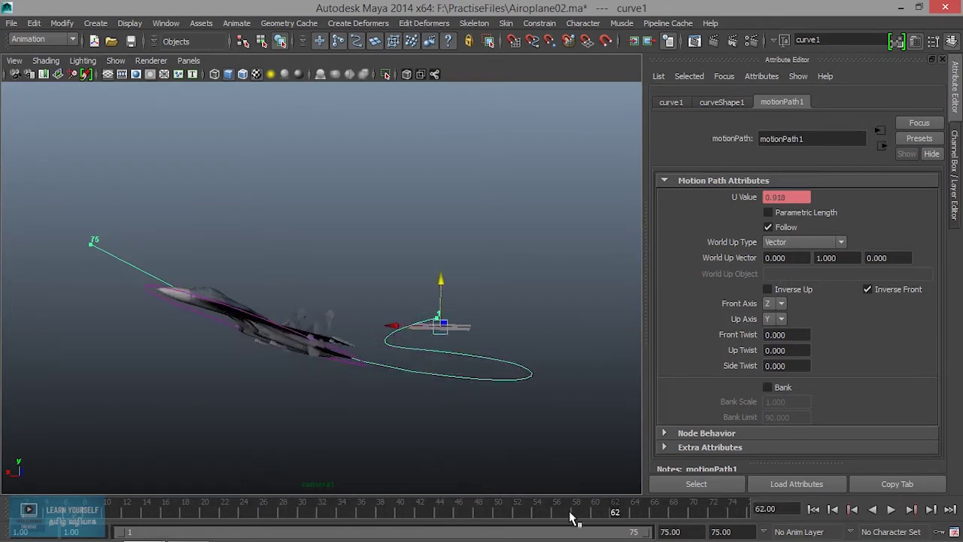
{"action": "left_click", "coordinate": [510, 512]}
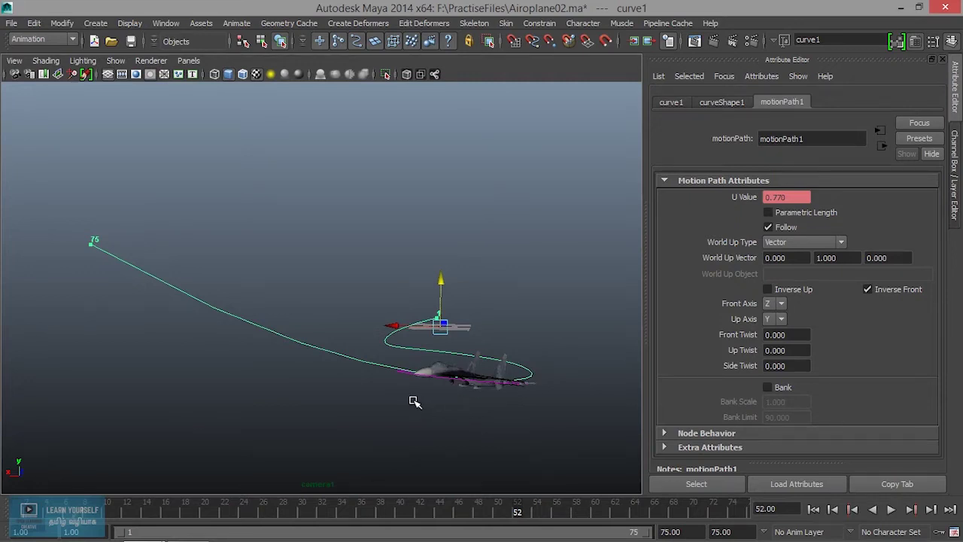
{"action": "left_click", "coordinate": [797, 337]}
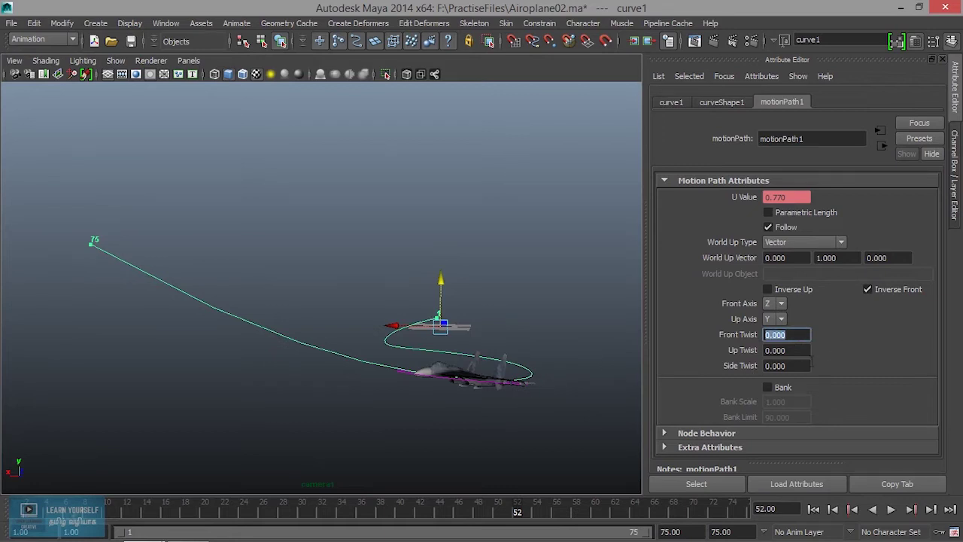
- Set Front Twist to 10 and scrub back to an earlier frame to check it
{"action": "type", "text": "10"}
{"action": "key", "text": "Return"}
{"action": "mouse_move", "coordinate": [516, 511]}
{"action": "left_mouse_down"}
{"action": "mouse_move", "coordinate": [116, 511]}
{"action": "mouse_move", "coordinate": [651, 511]}
{"action": "mouse_move", "coordinate": [187, 509]}
{"action": "mouse_move", "coordinate": [645, 512]}
{"action": "mouse_move", "coordinate": [322, 515]}
{"action": "left_mouse_up"}
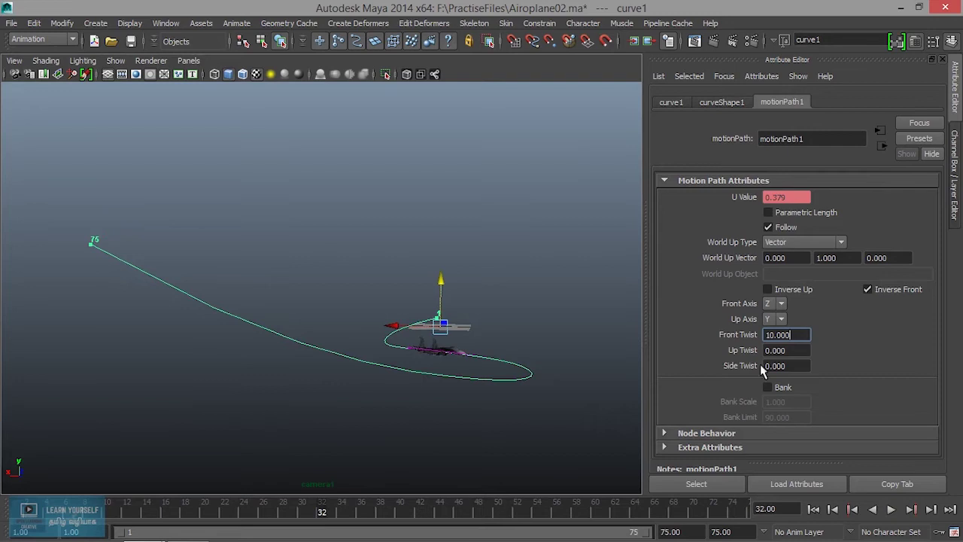
- Try Front Twist 45 during playback, then reset it to 0 at frame 1
{"action": "type", "text": "45"}
{"action": "key", "text": "Return"}
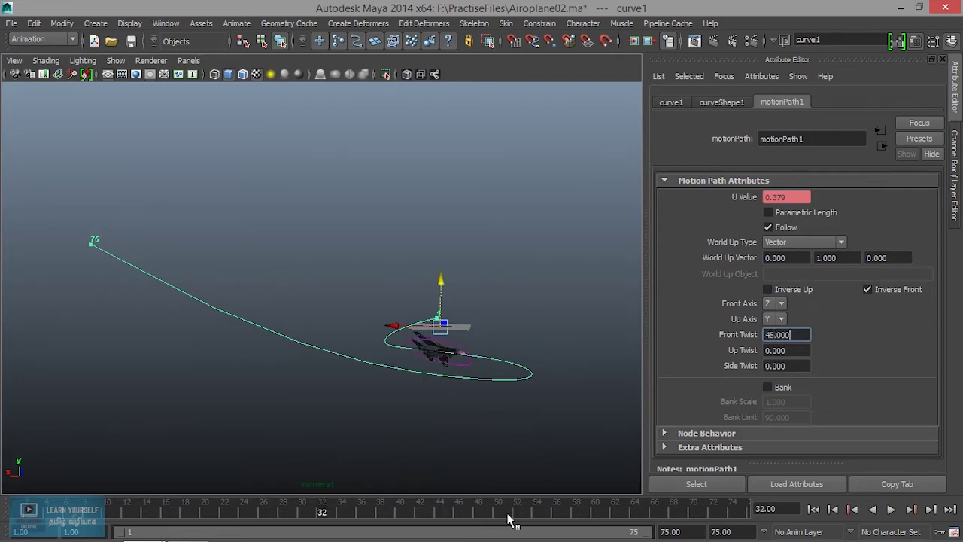
{"action": "key", "text": "alt+v"}
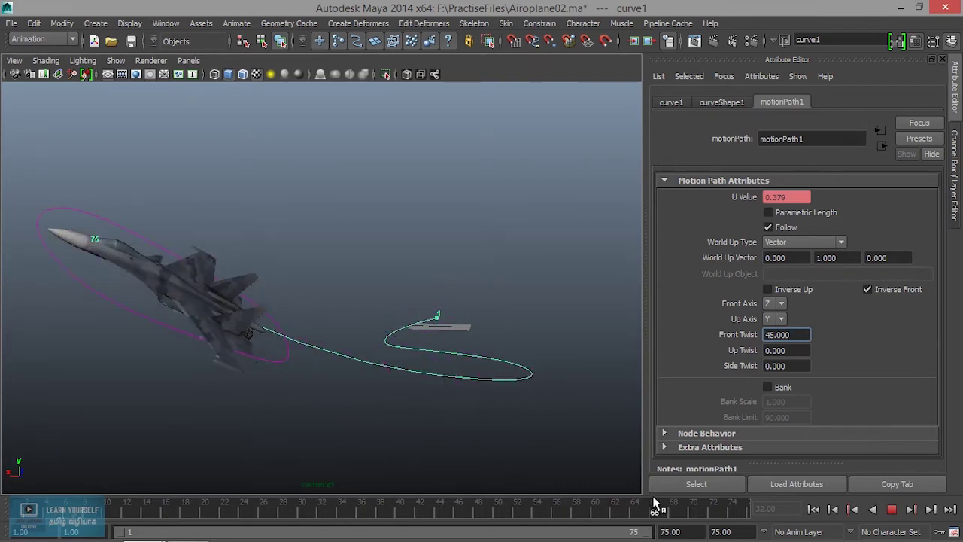
{"action": "left_click_drag", "start_coordinate": [503, 497], "coordinate": [13, 505]}
{"action": "left_click_drag", "start_coordinate": [792, 335], "coordinate": [709, 343]}
{"action": "type", "text": "0"}
{"action": "key", "text": "Return"}
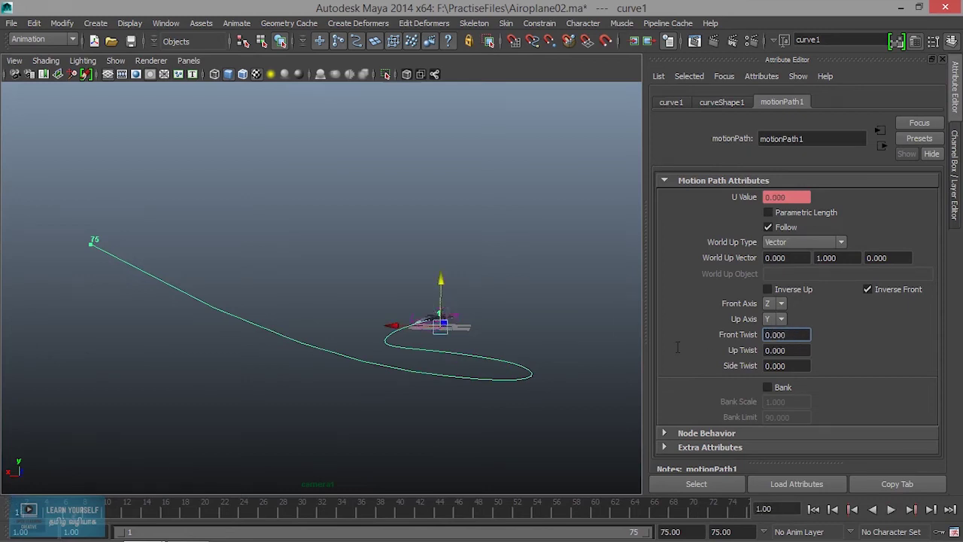
- Set Up Twist to 10 and play back, stopping at frame 66
{"action": "left_click_drag", "start_coordinate": [802, 352], "coordinate": [685, 368]}
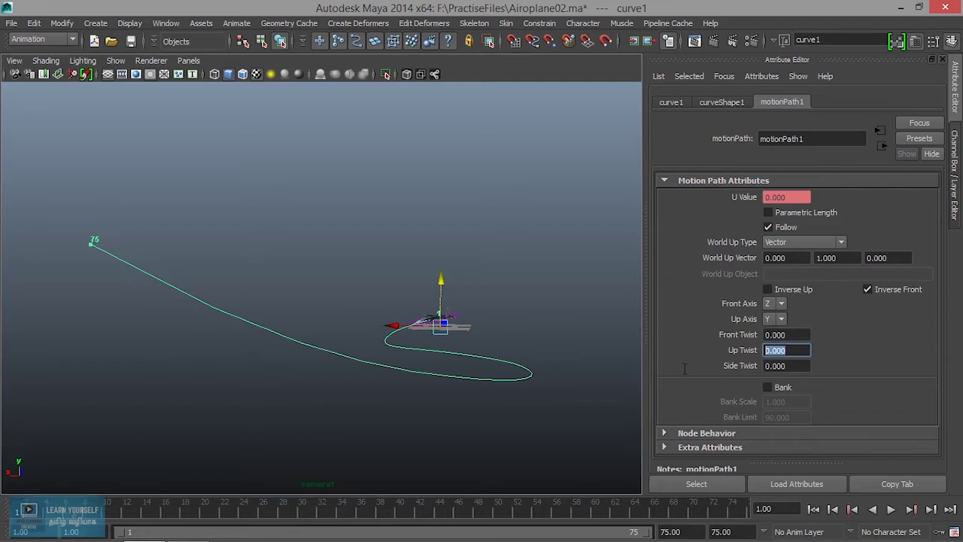
{"action": "left_click_drag", "start_coordinate": [479, 503], "coordinate": [595, 510]}
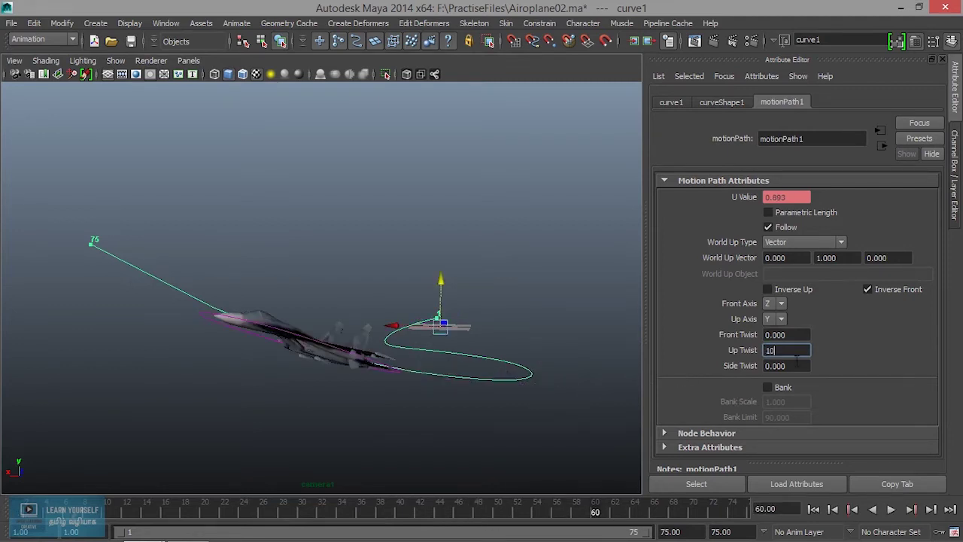
{"action": "key", "text": "Return"}
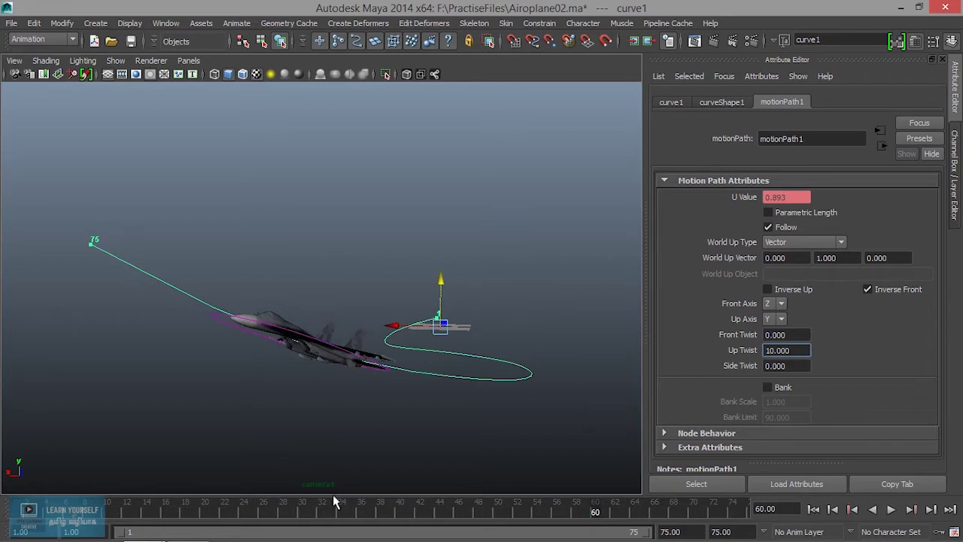
{"action": "key", "text": "alt+v"}
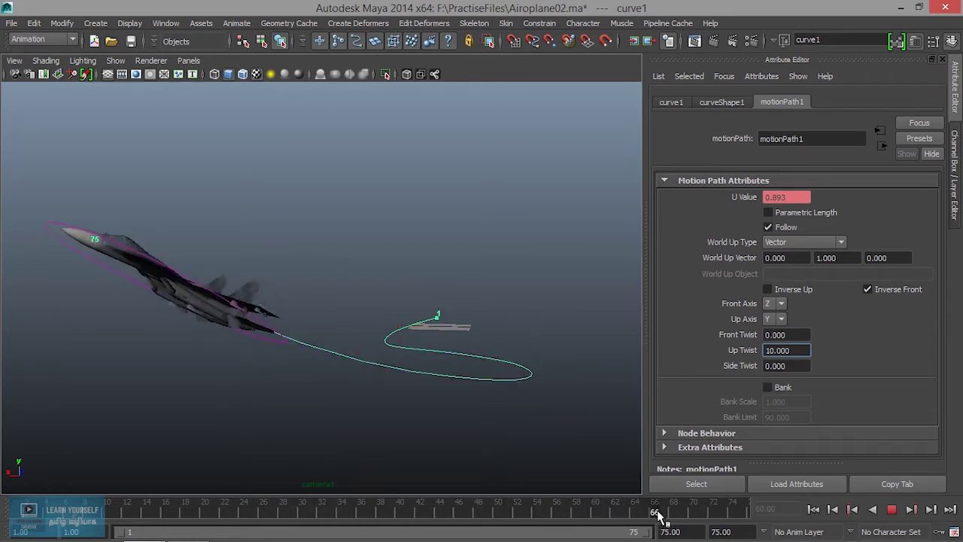
{"action": "left_click", "coordinate": [657, 513]}
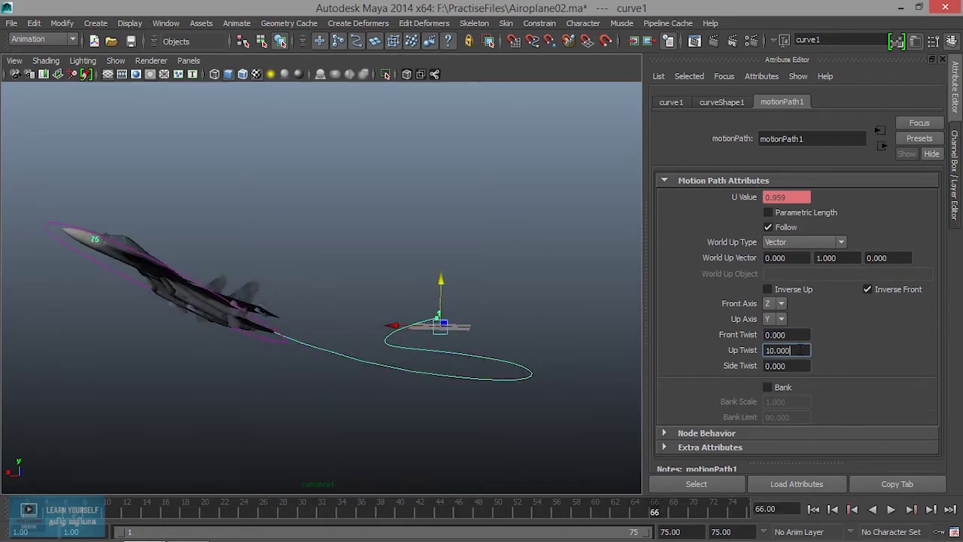
- Try Up Twist 45 during playback, then reset it to 0 at frame 49
{"action": "left_click_drag", "start_coordinate": [800, 349], "coordinate": [701, 365]}
{"action": "type", "text": "45"}
{"action": "key", "text": "Return"}
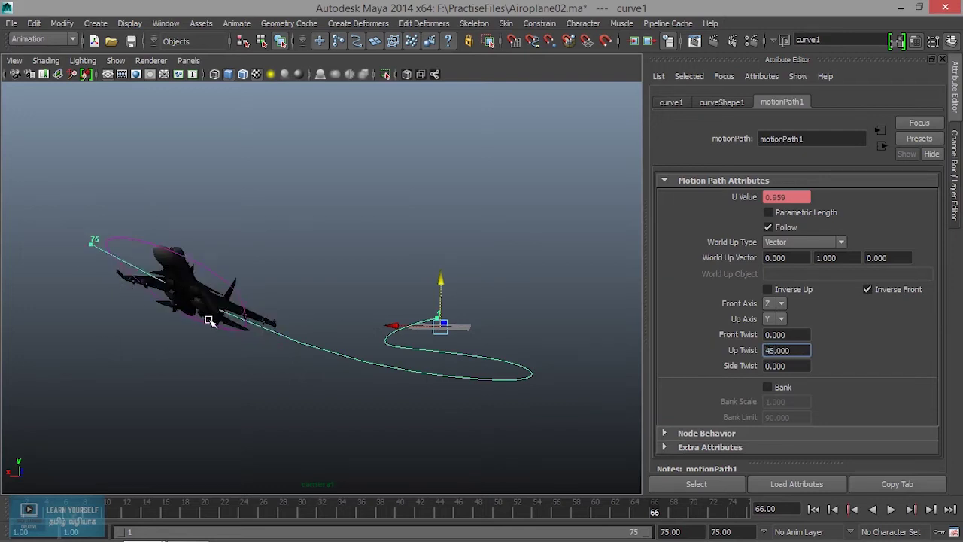
{"action": "key", "text": "alt+v"}
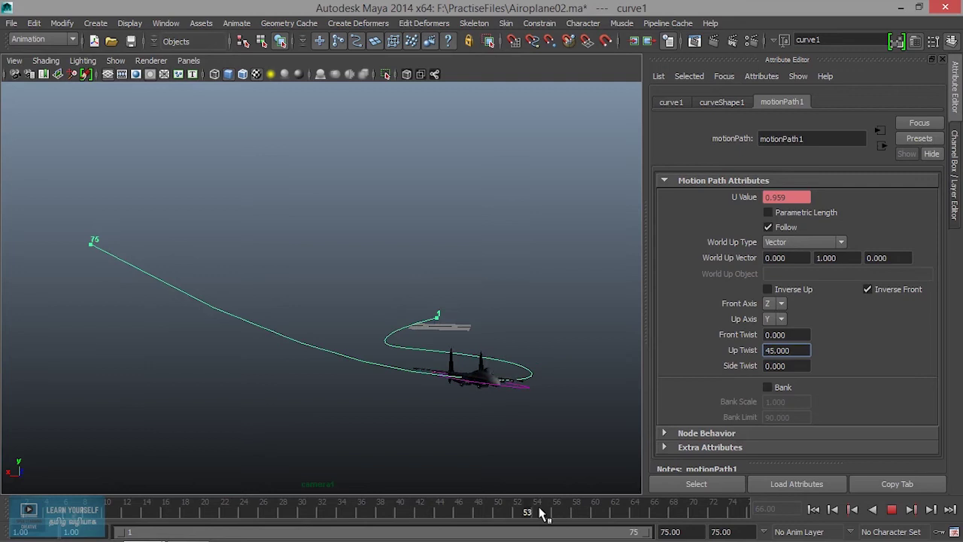
{"action": "left_click", "coordinate": [489, 518]}
{"action": "left_click_drag", "start_coordinate": [790, 350], "coordinate": [676, 358]}
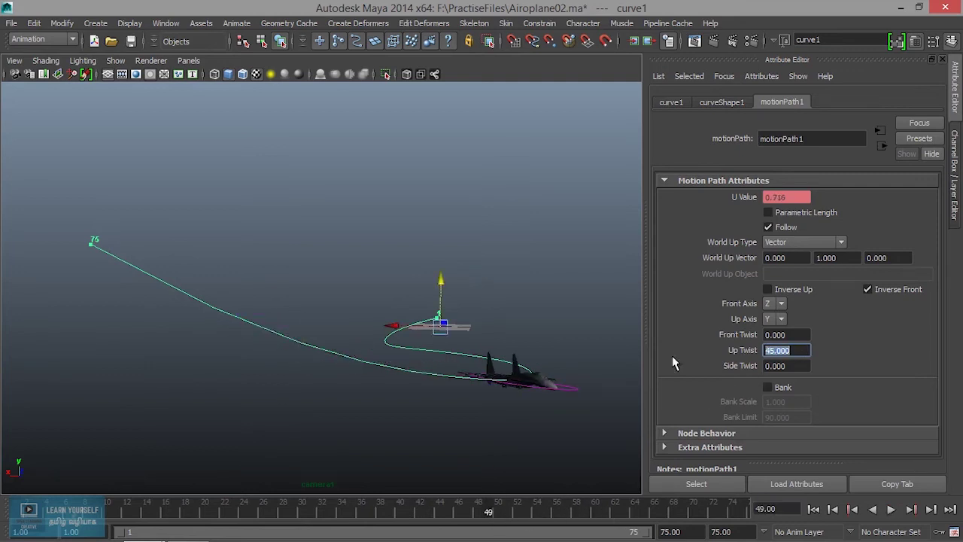
{"action": "type", "text": "0"}
{"action": "key", "text": "Return"}
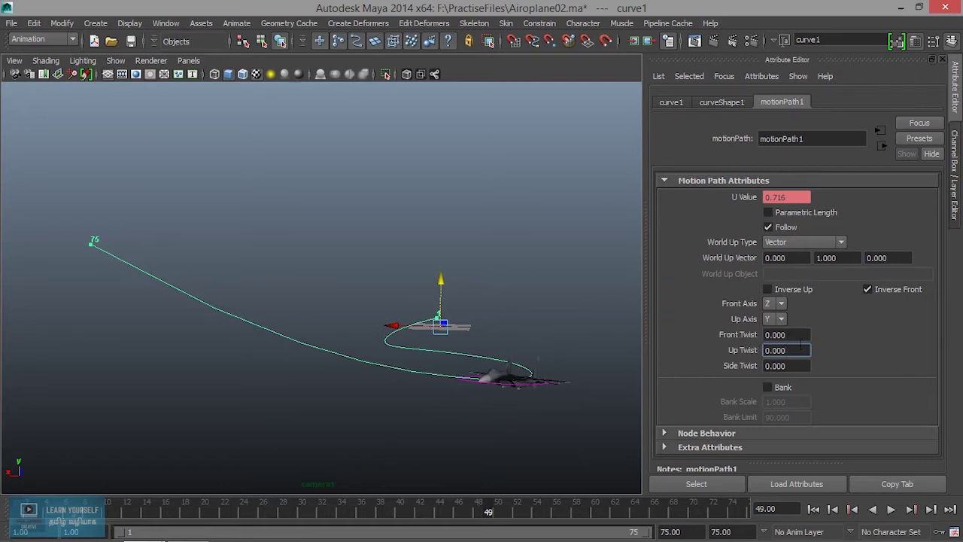
- Dismiss Front Twist's keying menu, restore the path and jet selection, and open the Graph Editor
{"action": "right_click", "coordinate": [743, 335]}
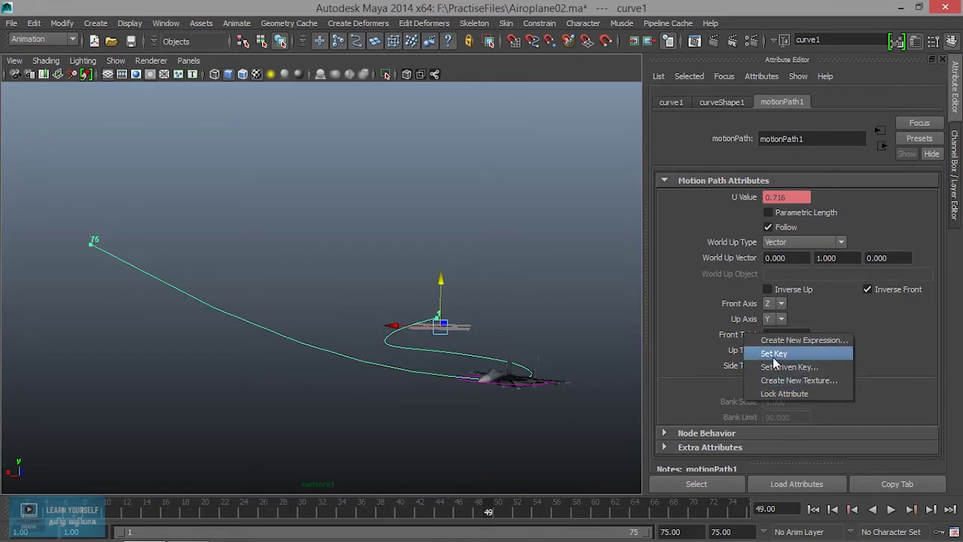
{"action": "left_click", "coordinate": [699, 358]}
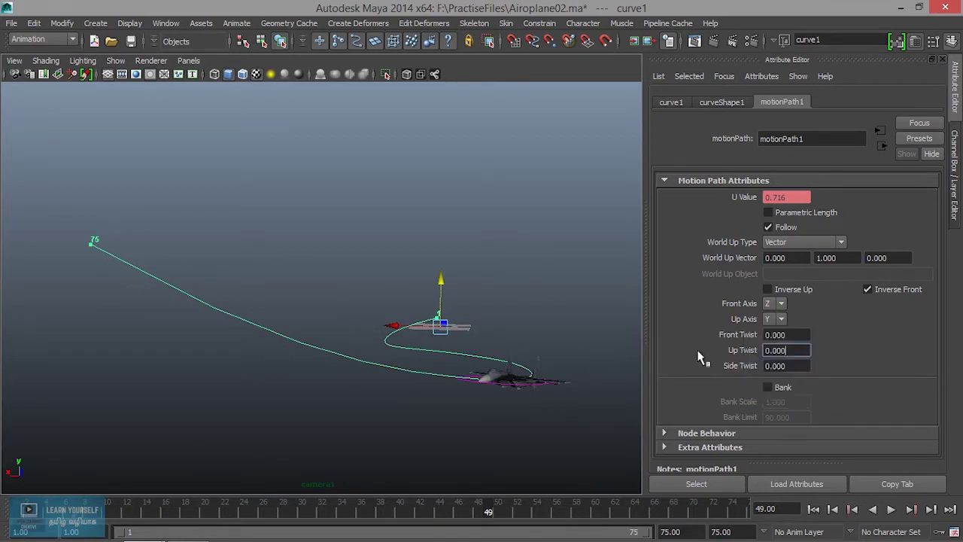
{"action": "left_click", "coordinate": [523, 438]}
{"action": "key", "text": "ctrl+z"}
{"action": "left_click", "coordinate": [131, 23]}
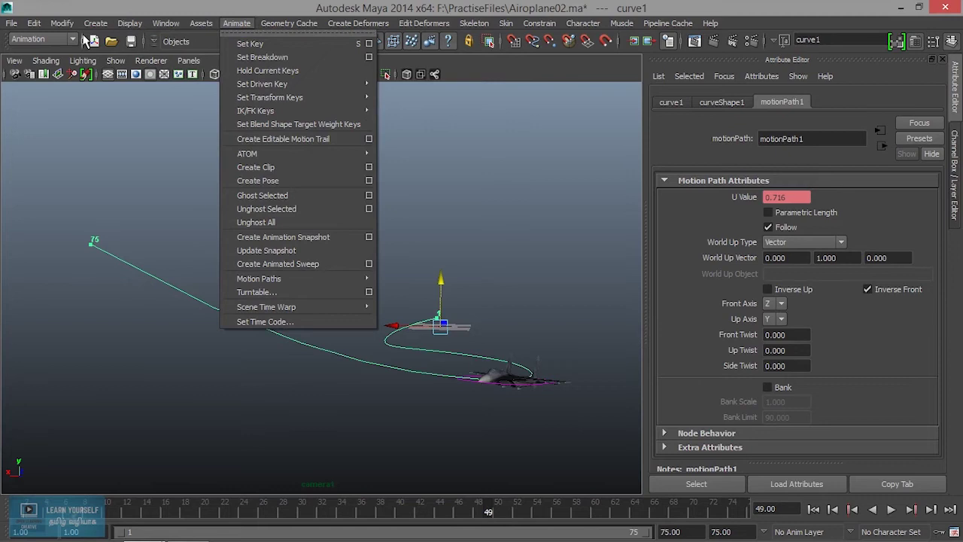
{"action": "mouse_move", "coordinate": [196, 57]}
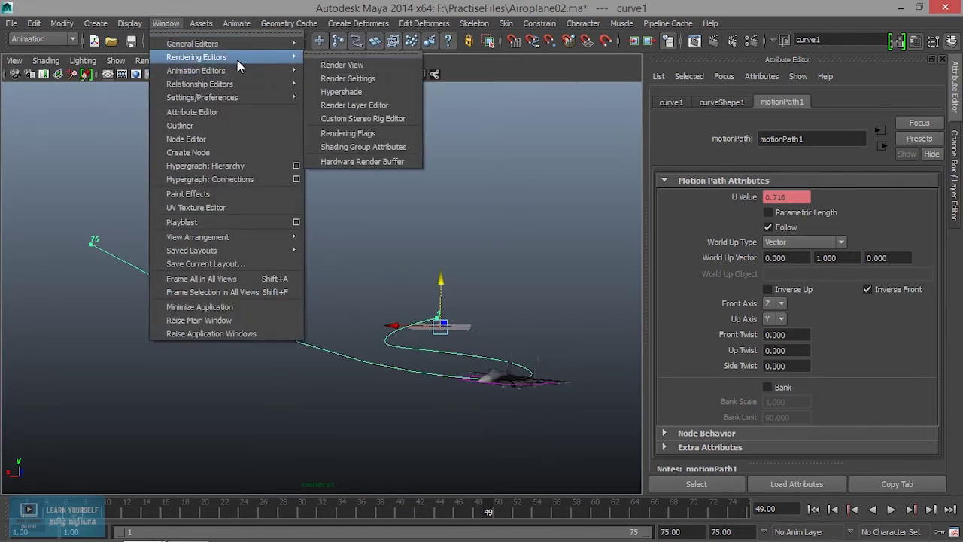
{"action": "left_click", "coordinate": [375, 79]}
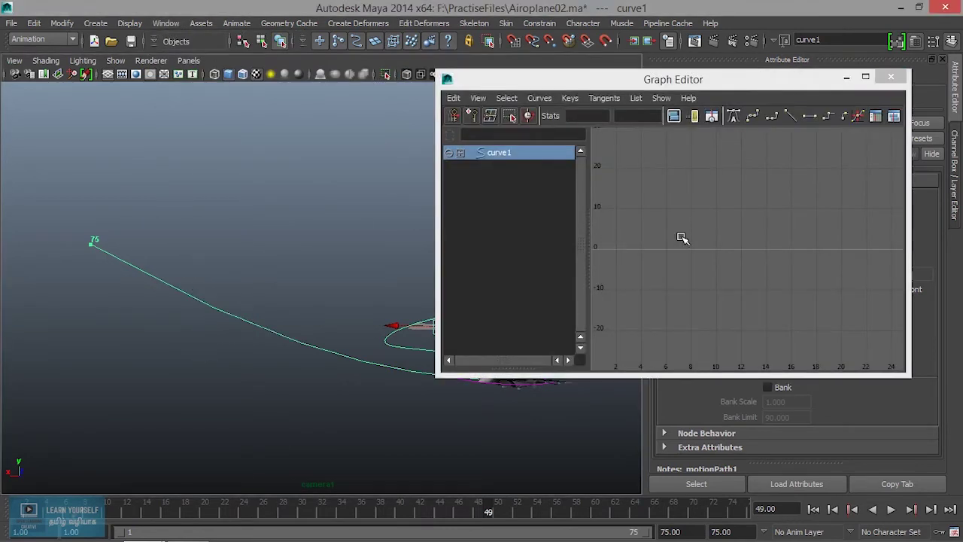
- Frame the Graph Editor and inspect curve1's curveShape1 node
{"action": "key", "text": "f"}
{"action": "left_click", "coordinate": [460, 153]}
{"action": "left_click", "coordinate": [519, 167]}
{"action": "scroll", "coordinate": [773, 284], "scroll_direction": "down", "scroll_amount": 2}
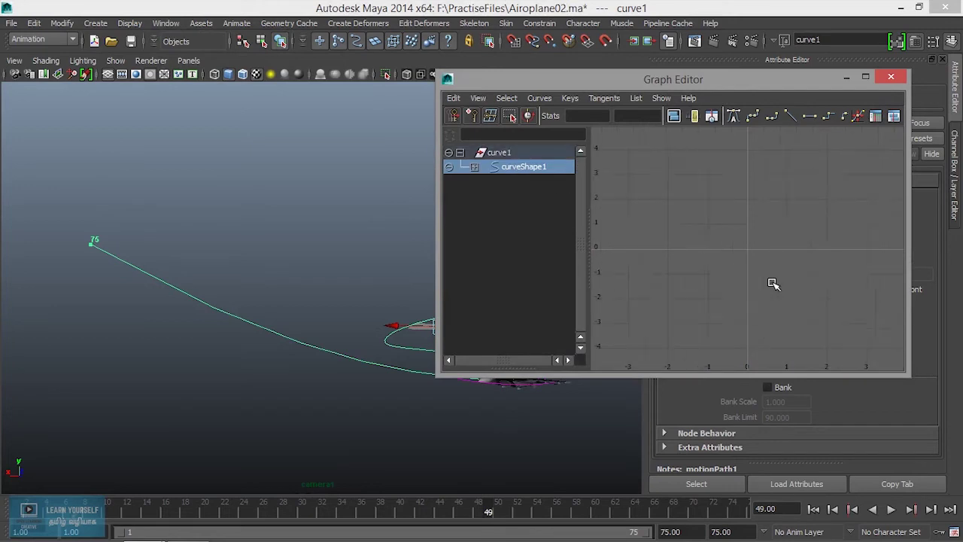
{"action": "scroll", "coordinate": [773, 284], "scroll_direction": "down", "scroll_amount": 5}
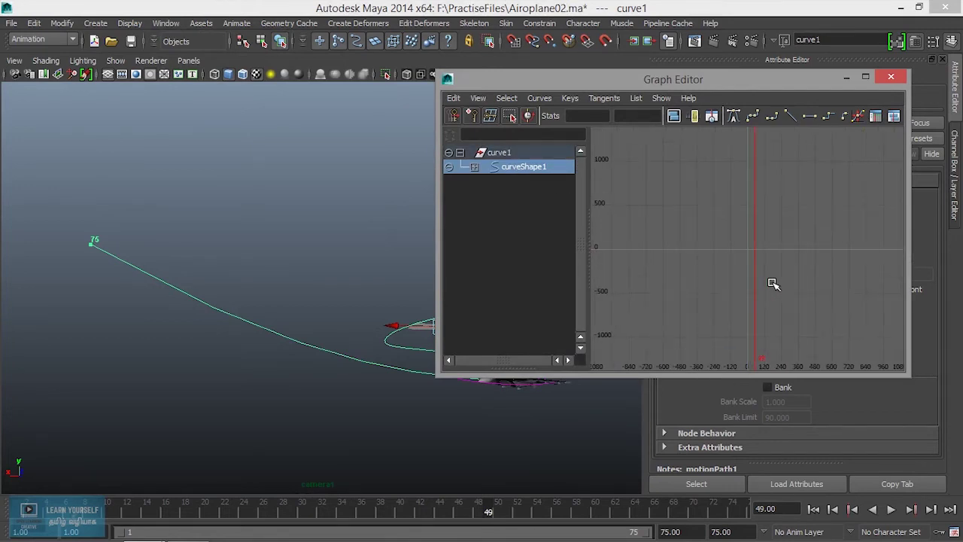
{"action": "mouse_move", "coordinate": [476, 423]}
{"action": "left_mouse_down", "text": "alt"}
{"action": "mouse_move", "coordinate": [365, 398]}
{"action": "mouse_move", "coordinate": [417, 414]}
{"action": "mouse_move", "coordinate": [357, 425]}
{"action": "left_mouse_up", "text": "alt"}
- Select nurbsCircle1 to show its motion path timing curve and play to check speed
{"action": "left_click", "coordinate": [272, 408]}
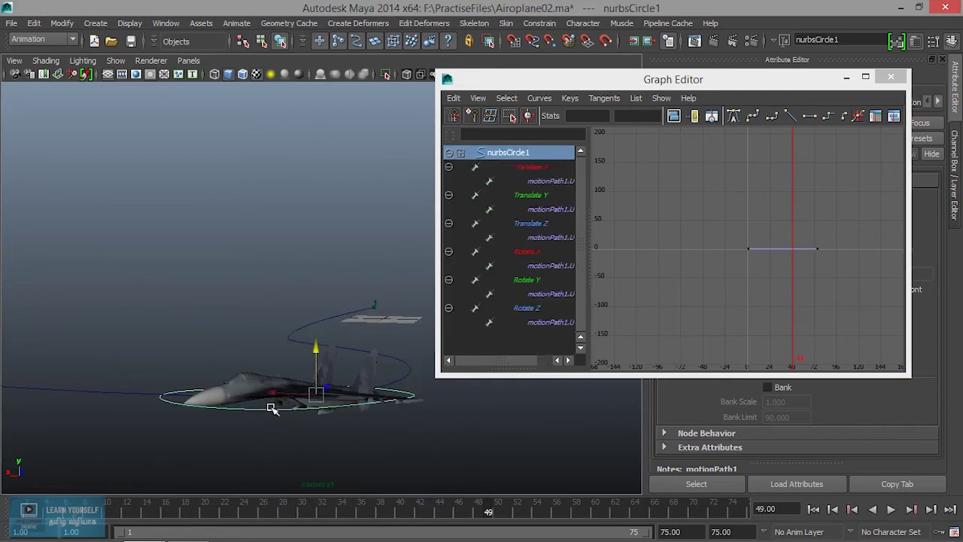
{"action": "key", "text": "f"}
{"action": "scroll", "coordinate": [778, 262], "scroll_direction": "down", "scroll_amount": 3}
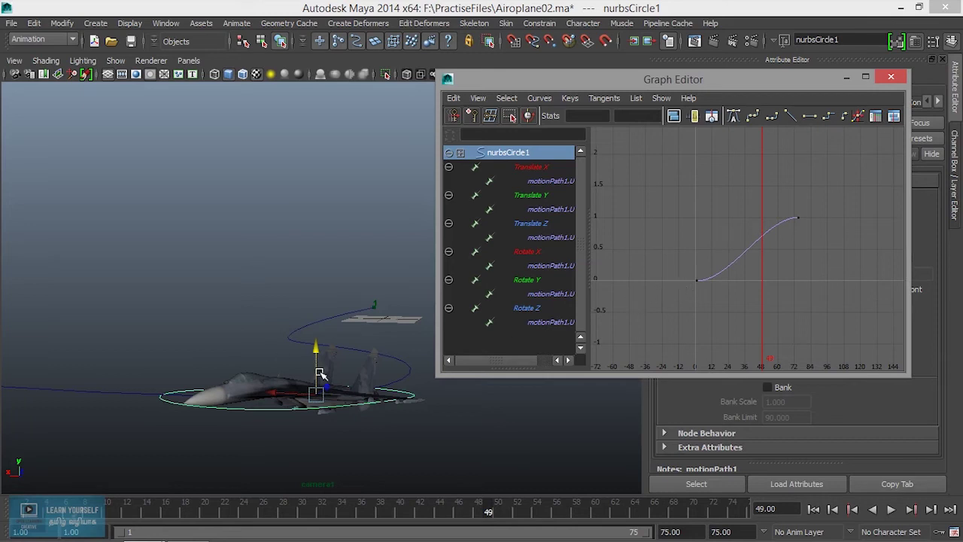
{"action": "left_click_drag", "start_coordinate": [320, 373], "coordinate": [312, 405], "text": "alt"}
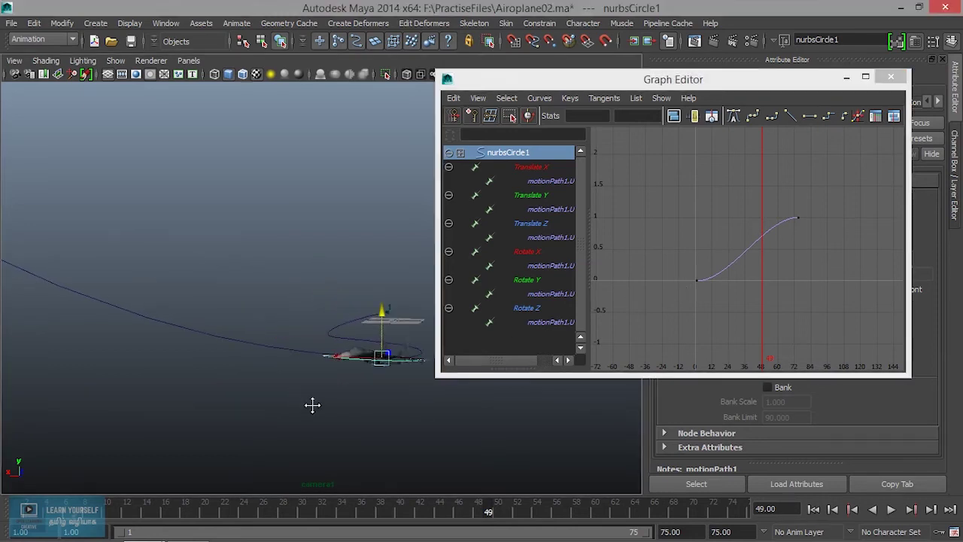
{"action": "left_click", "coordinate": [890, 510]}
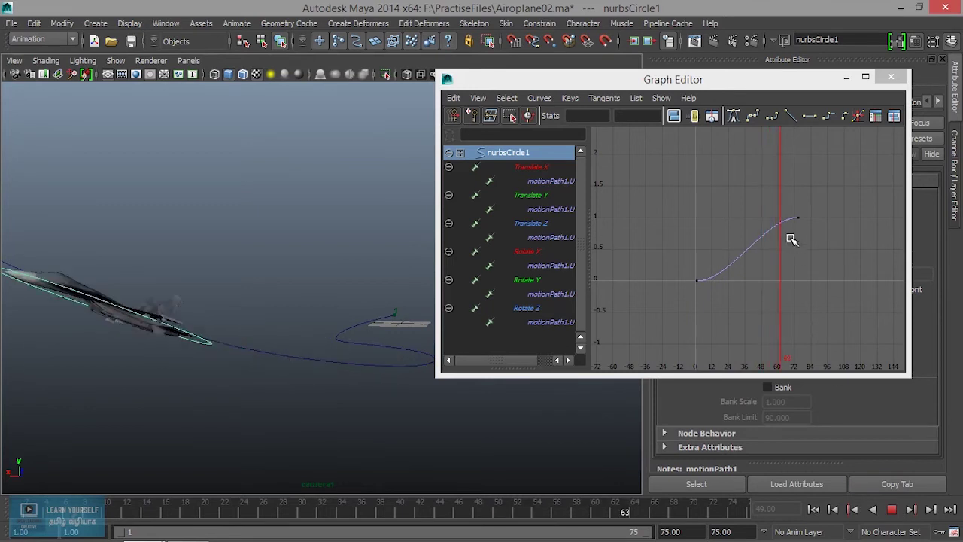
{"action": "left_click", "coordinate": [892, 509]}
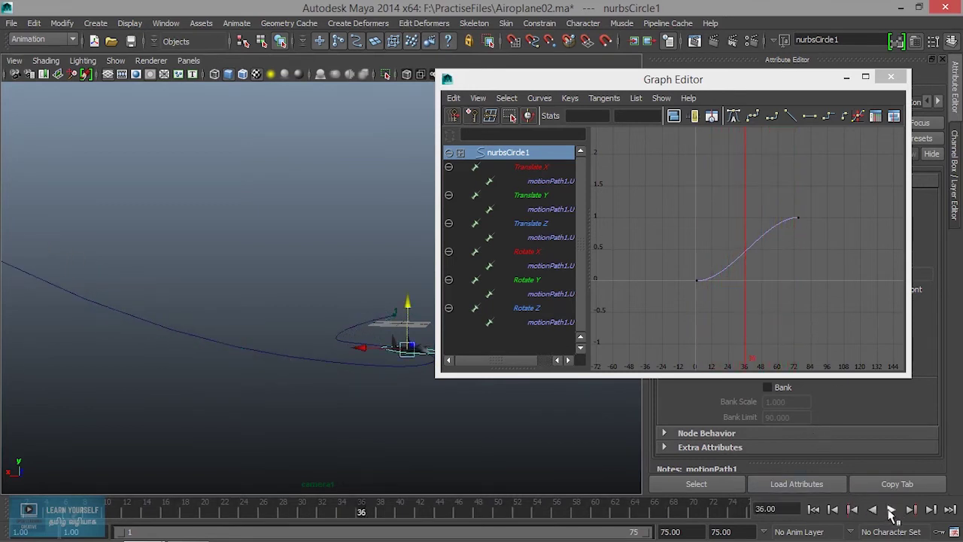
- Give all timing curve keys linear tangents, replay the animation, and close the Graph Editor
{"action": "left_click_drag", "start_coordinate": [684, 175], "coordinate": [849, 326]}
{"action": "left_click", "coordinate": [790, 115]}
{"action": "left_click", "coordinate": [468, 455]}
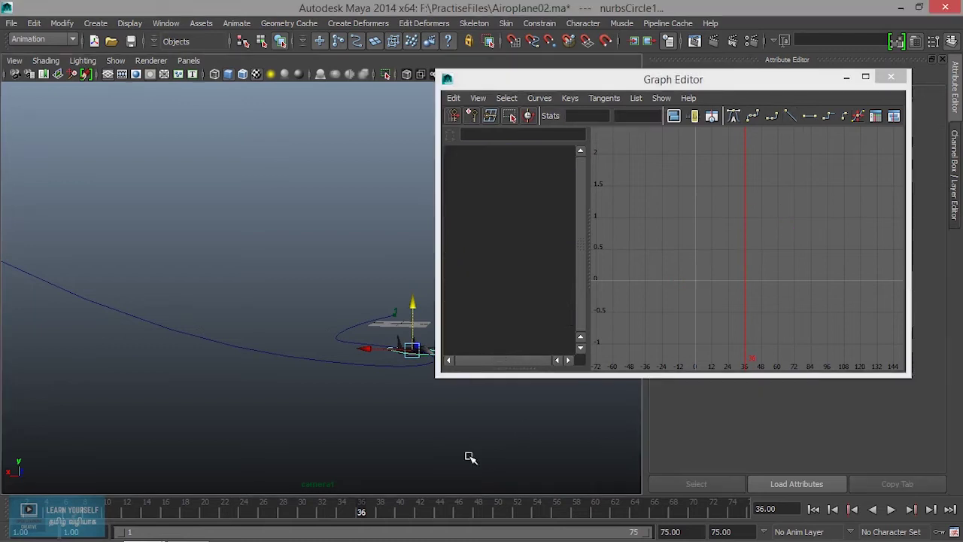
{"action": "left_click", "coordinate": [893, 510]}
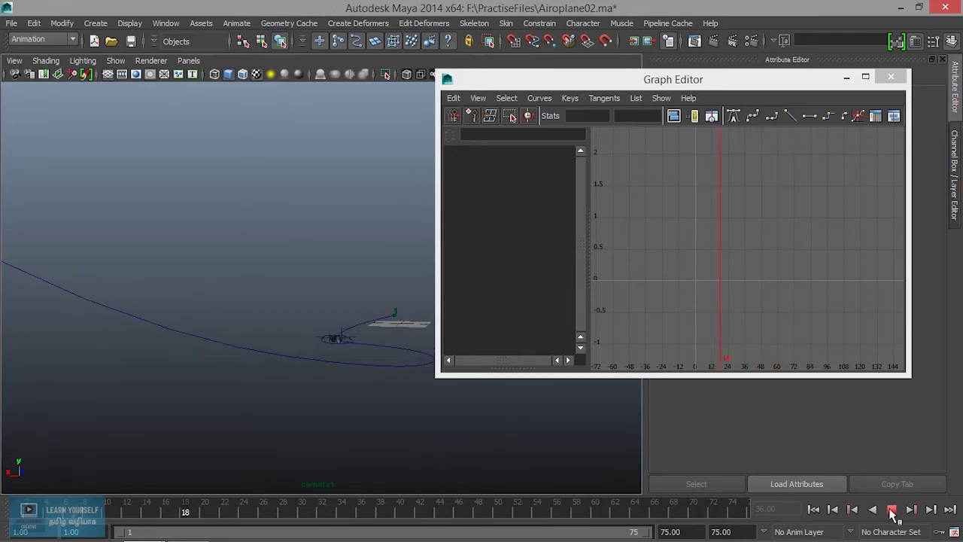
{"action": "left_click", "coordinate": [891, 78]}
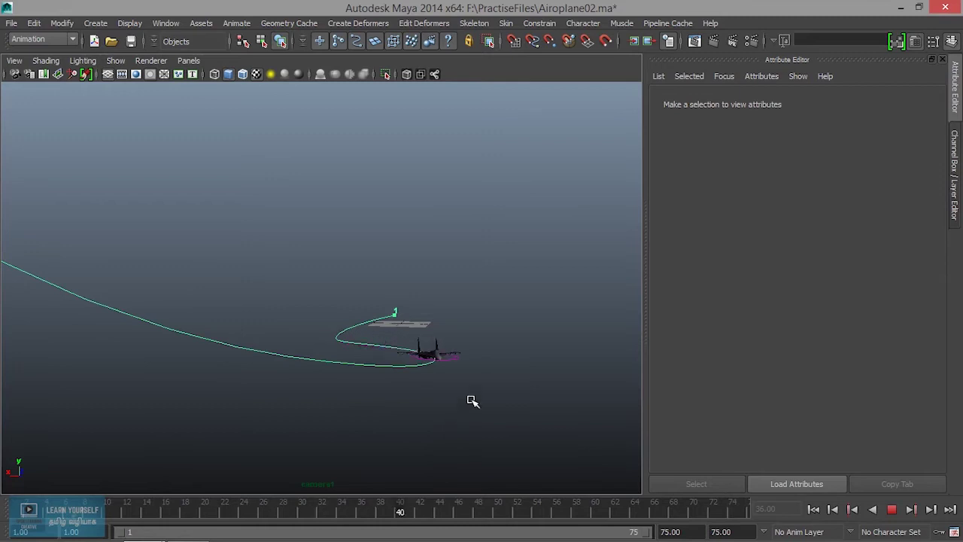
- Select the flying jet, enable Bank on motionPath1, and replay to review the banking
{"action": "left_click", "coordinate": [471, 400]}
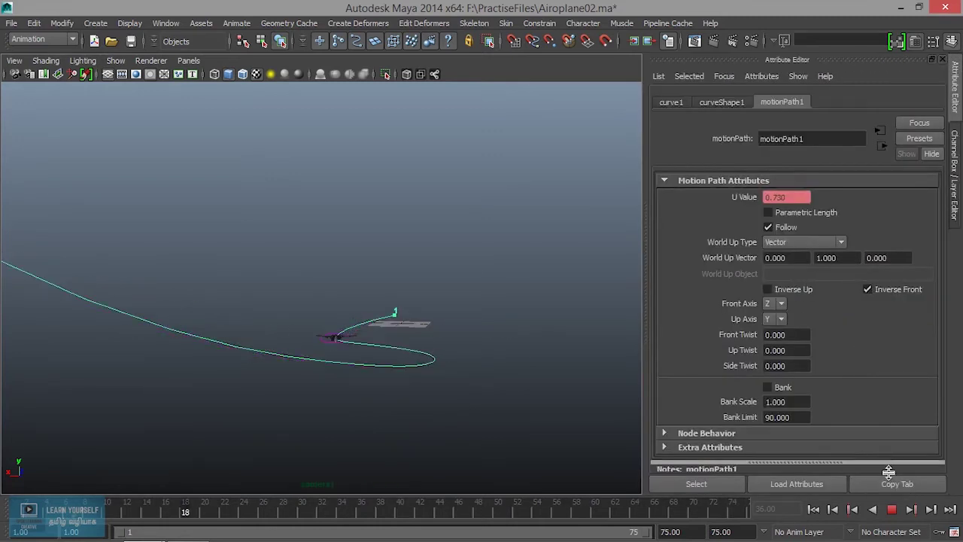
{"action": "left_click", "coordinate": [891, 509]}
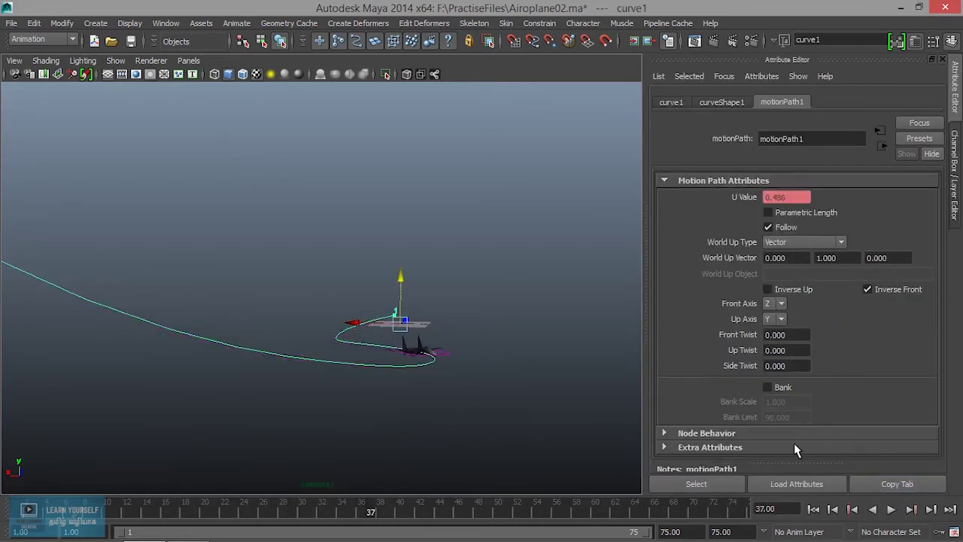
{"action": "left_click", "coordinate": [767, 387]}
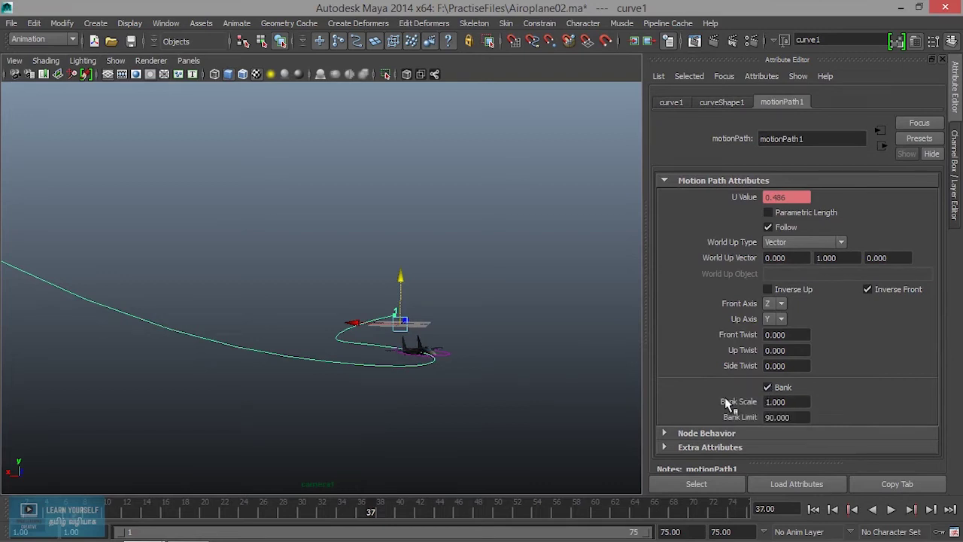
{"action": "left_click", "coordinate": [813, 510]}
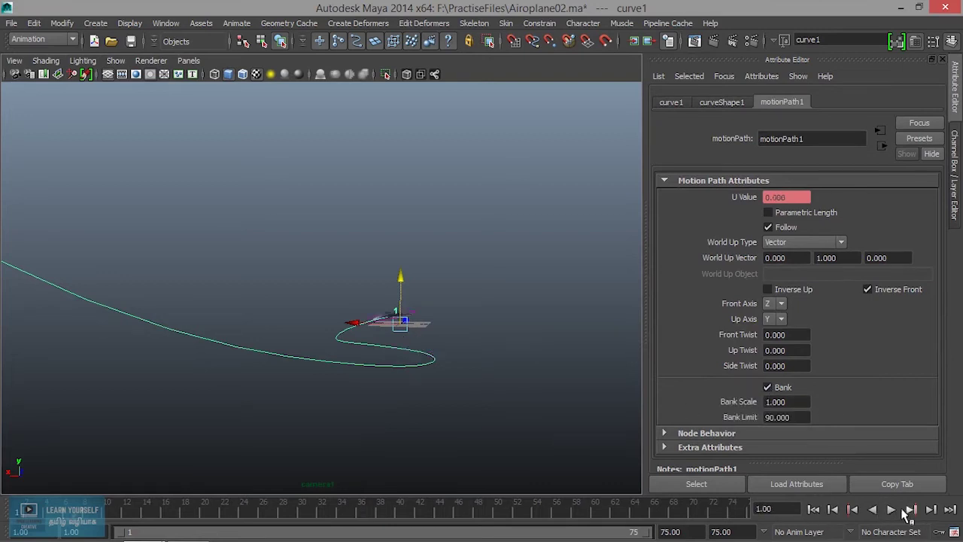
{"action": "left_click", "coordinate": [892, 510]}
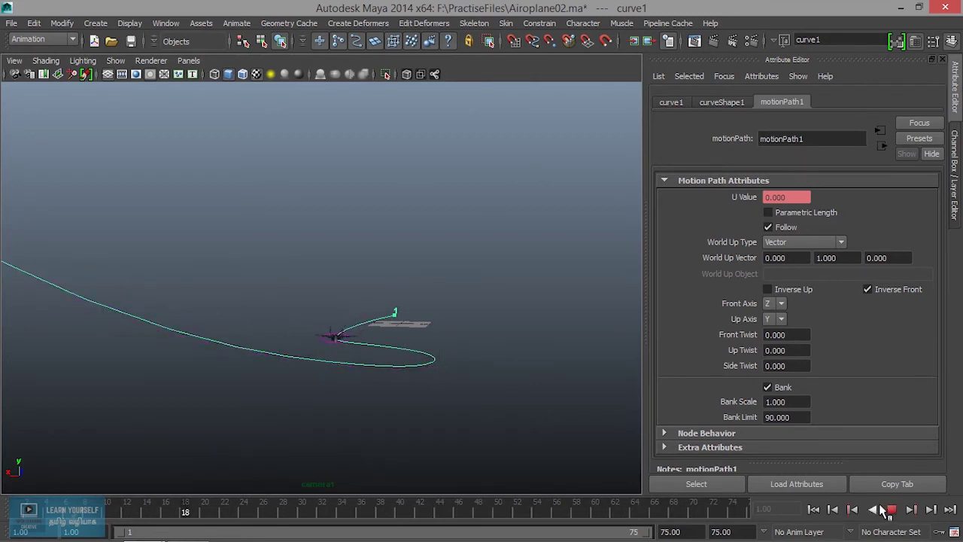
{"action": "mouse_move", "coordinate": [525, 390]}
{"action": "left_mouse_down", "text": "alt"}
{"action": "mouse_move", "coordinate": [262, 329]}
{"action": "mouse_move", "coordinate": [363, 354]}
{"action": "left_mouse_up", "text": "alt"}
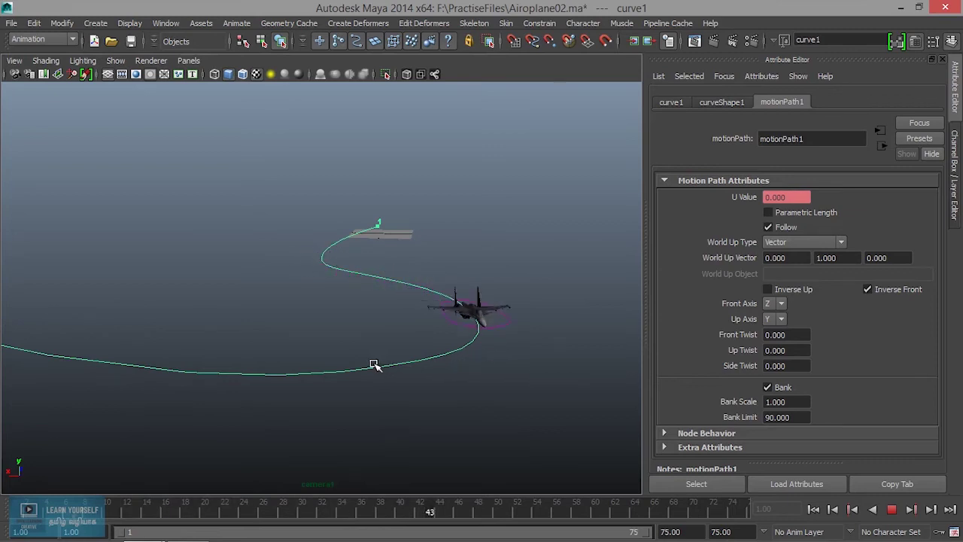
{"action": "left_click", "coordinate": [782, 402]}
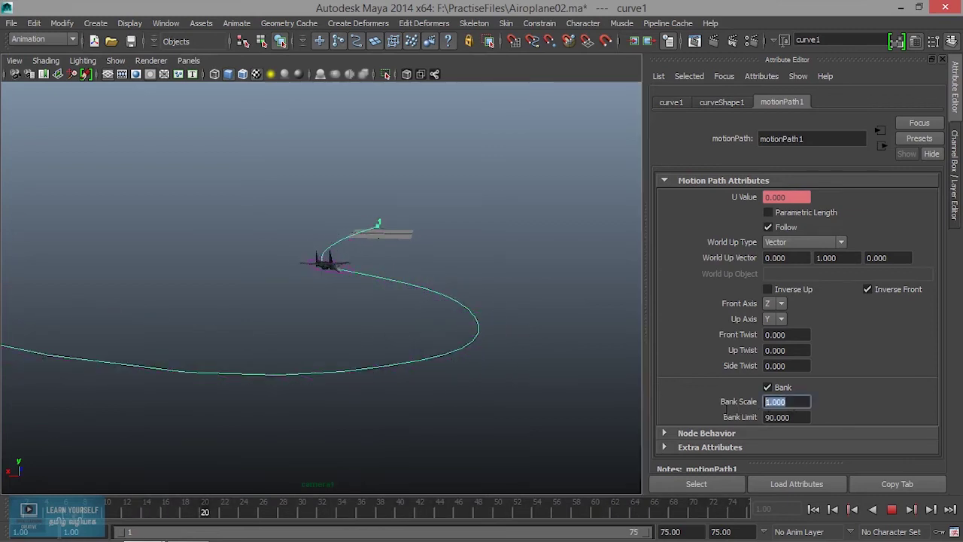
- Set Bank Scale to 2 and play back to inspect the banking
{"action": "type", "text": "2"}
{"action": "key", "text": "Return"}
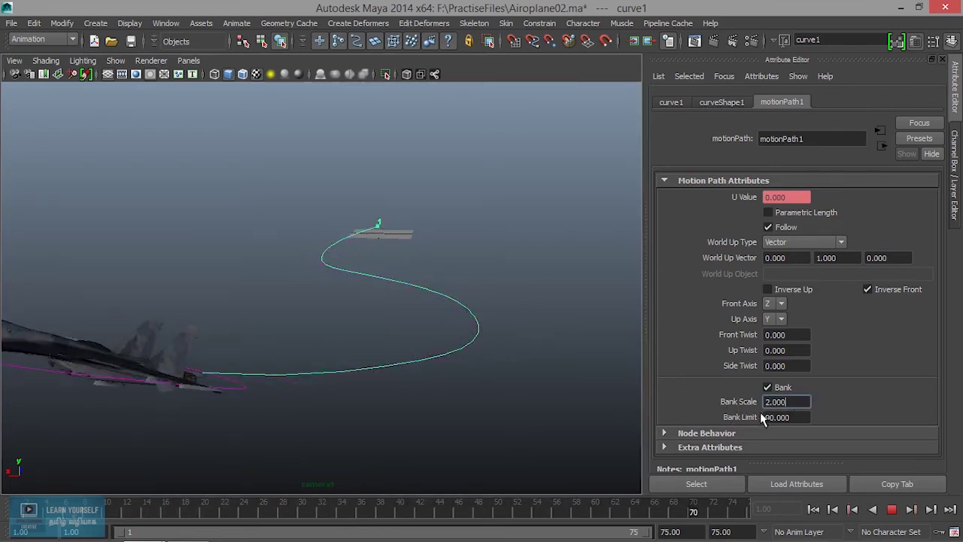
{"action": "left_click", "coordinate": [891, 509]}
{"action": "left_click", "coordinate": [889, 509]}
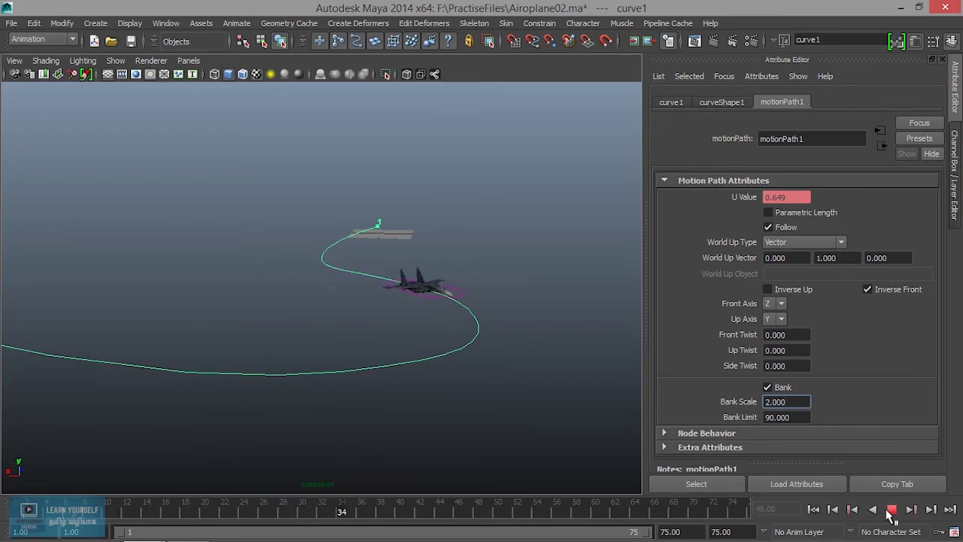
{"action": "left_click", "coordinate": [891, 509]}
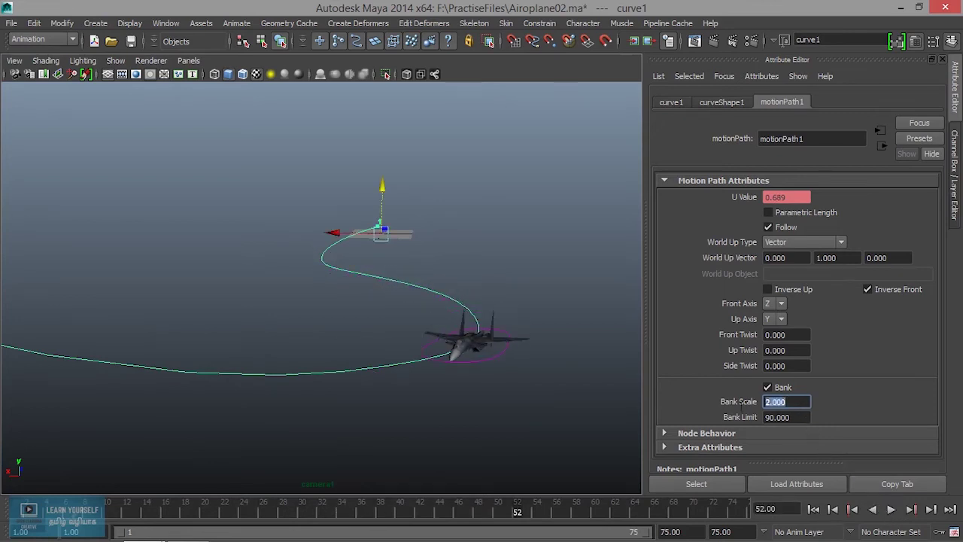
- Raise Bank Scale to 10 and replay to review the steeper banking
{"action": "type", "text": "10"}
{"action": "key", "text": "Return"}
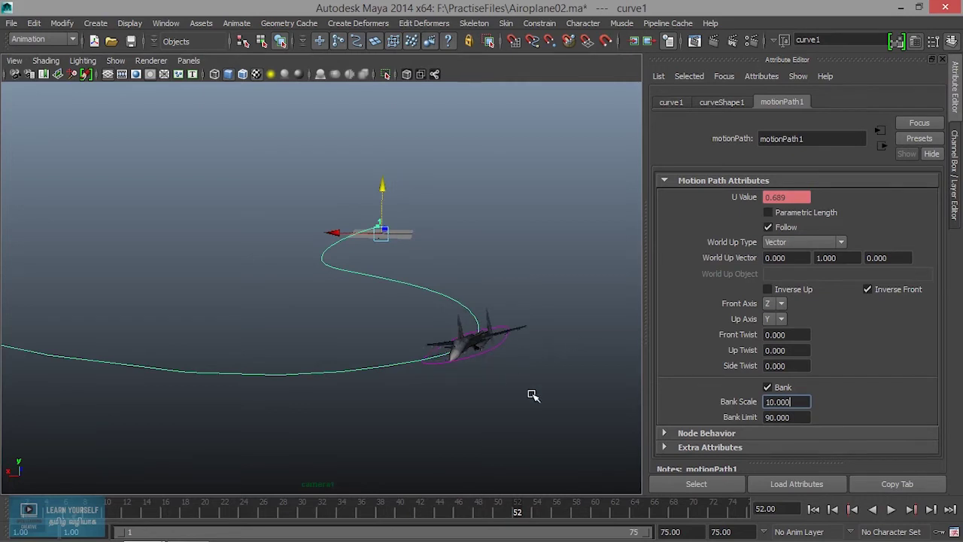
{"action": "left_click_drag", "start_coordinate": [790, 400], "coordinate": [718, 406]}
{"action": "type", "text": "0"}
{"action": "key", "text": "Return"}
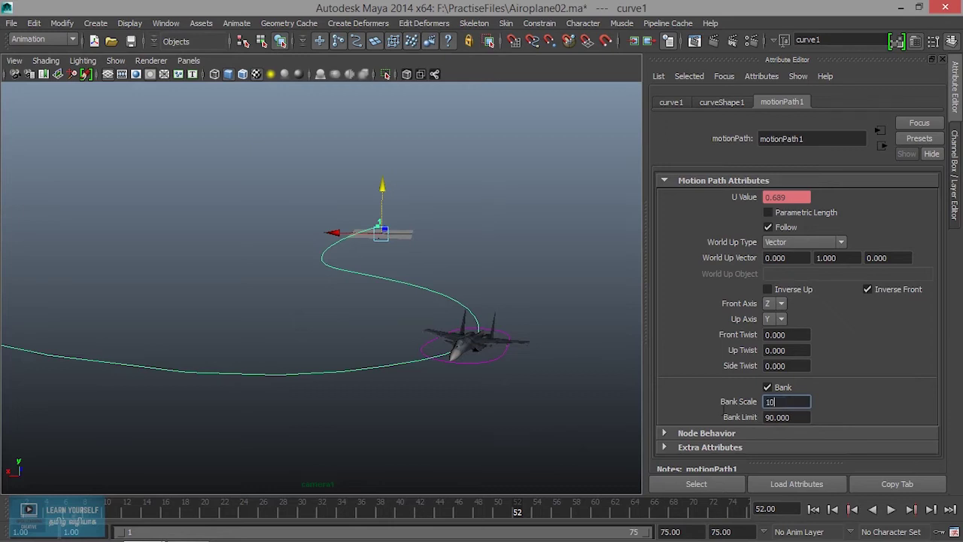
{"action": "key", "text": "Return"}
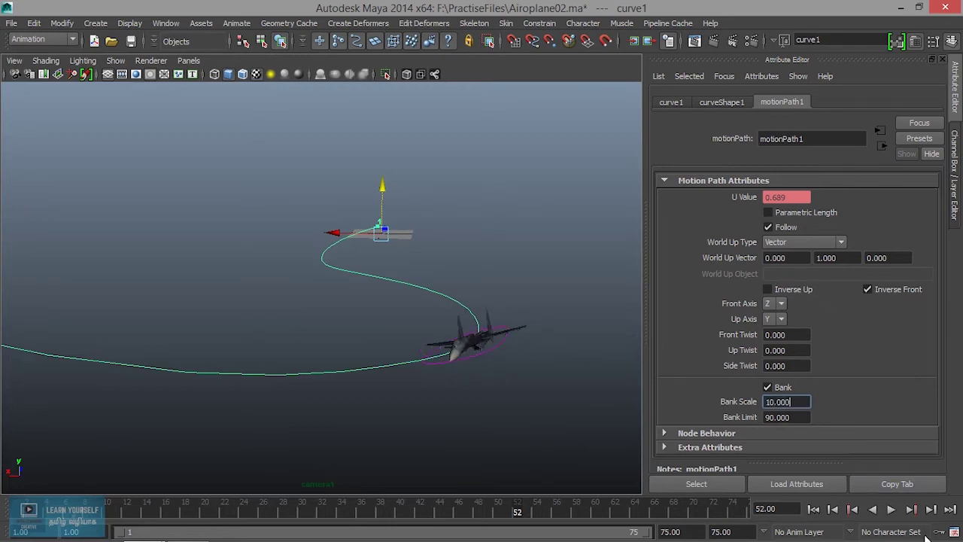
{"action": "left_click", "coordinate": [889, 509]}
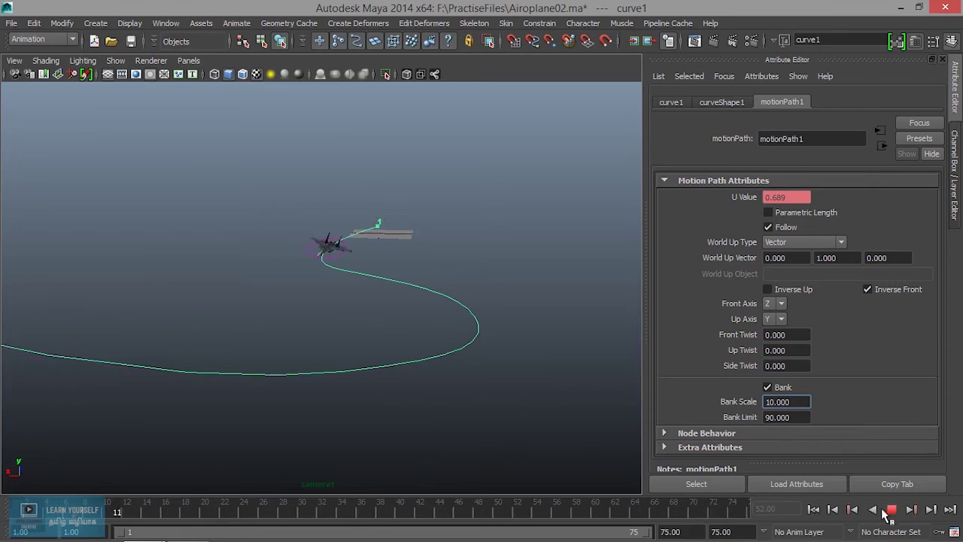
- Raise motionPath1's Bank Scale to 40 and play back to watch the steep roll
{"action": "mouse_move", "coordinate": [466, 346]}
{"action": "left_mouse_down", "text": "alt"}
{"action": "mouse_move", "coordinate": [371, 380]}
{"action": "mouse_move", "coordinate": [242, 391]}
{"action": "left_mouse_up", "text": "alt"}
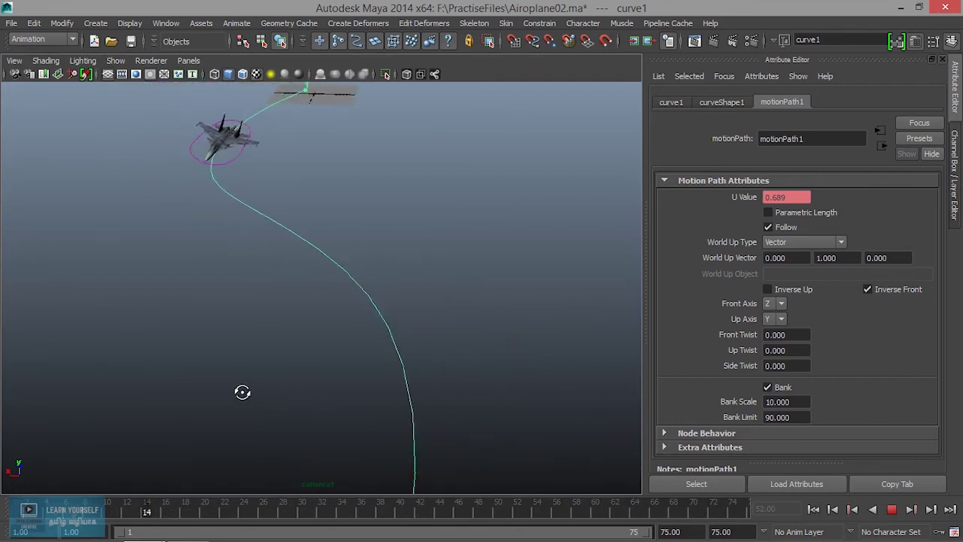
{"action": "left_click_drag", "start_coordinate": [293, 389], "coordinate": [281, 365], "text": "alt"}
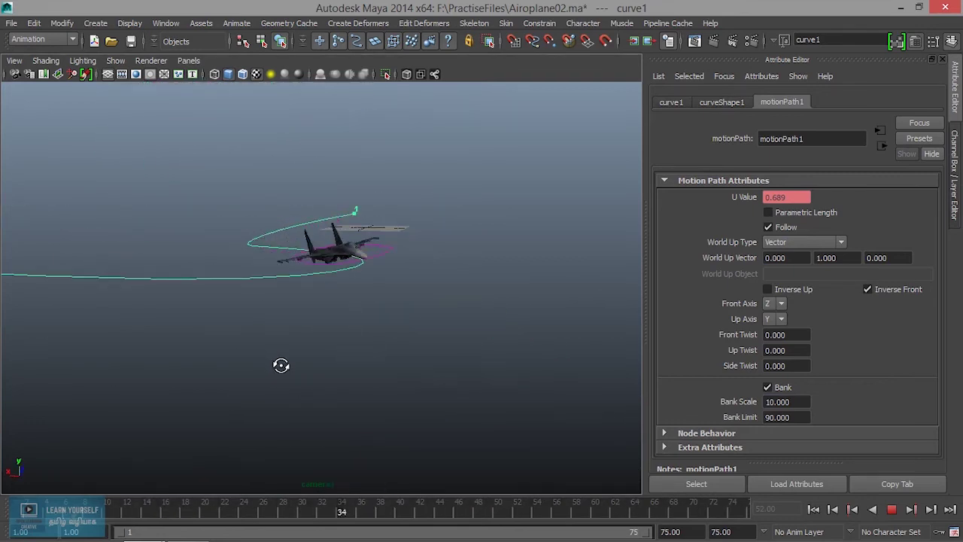
{"action": "left_click", "coordinate": [897, 506]}
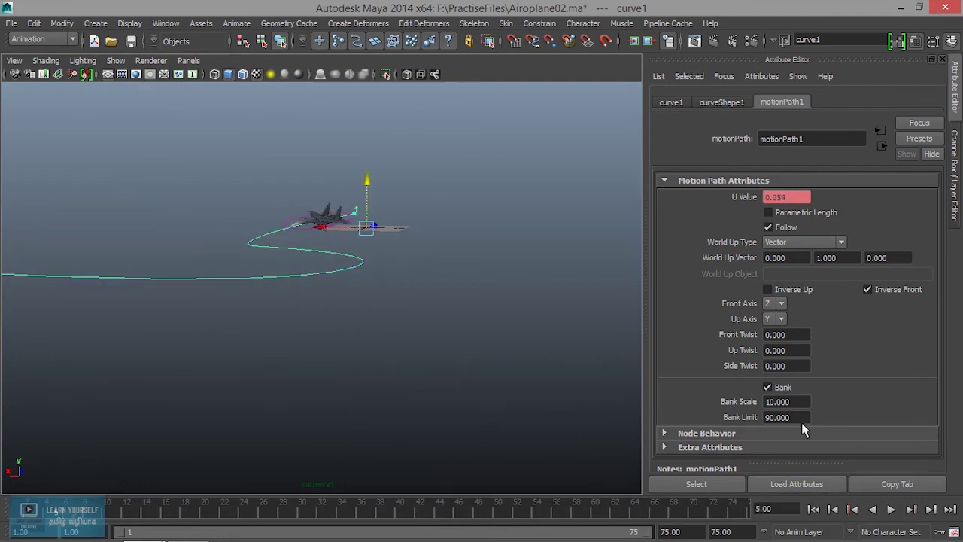
{"action": "left_click_drag", "start_coordinate": [803, 401], "coordinate": [698, 404]}
{"action": "type", "text": "40.000"}
{"action": "key", "text": "Return"}
{"action": "left_click", "coordinate": [891, 509]}
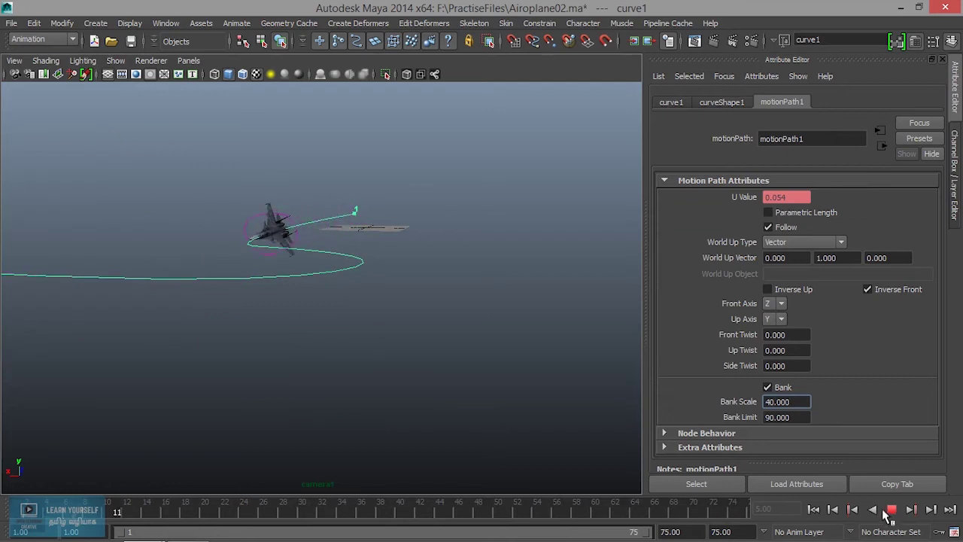
- Try a Bank Scale of 15 and play the animation to review the banking
{"action": "mouse_move", "coordinate": [518, 348]}
{"action": "left_mouse_down", "text": "alt"}
{"action": "mouse_move", "coordinate": [570, 378]}
{"action": "mouse_move", "coordinate": [489, 366]}
{"action": "mouse_move", "coordinate": [510, 376]}
{"action": "left_mouse_up", "text": "alt"}
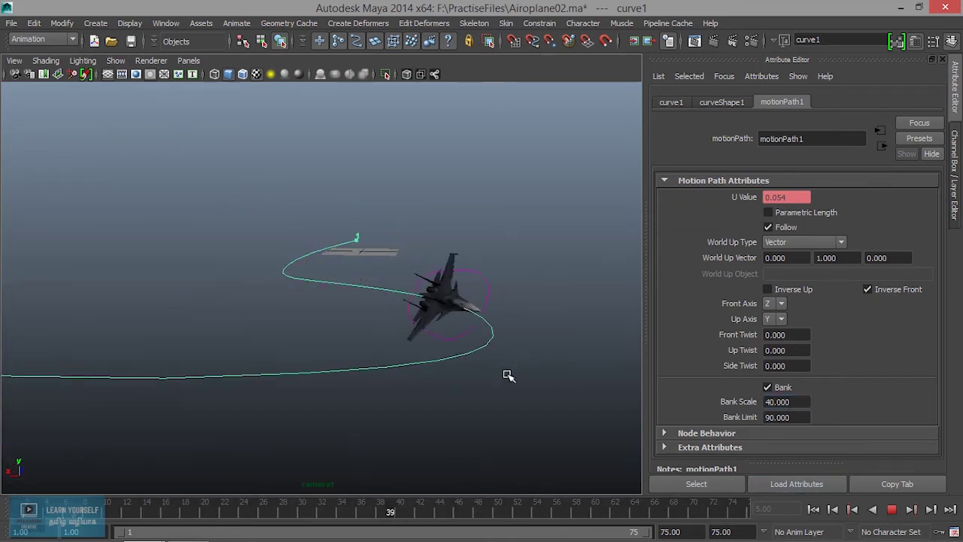
{"action": "left_click", "coordinate": [891, 509]}
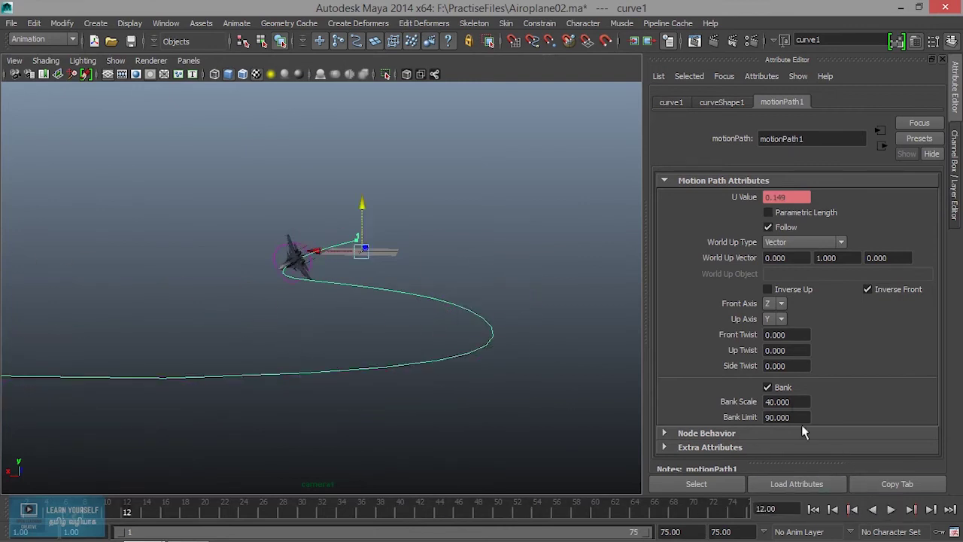
{"action": "left_click", "coordinate": [786, 401]}
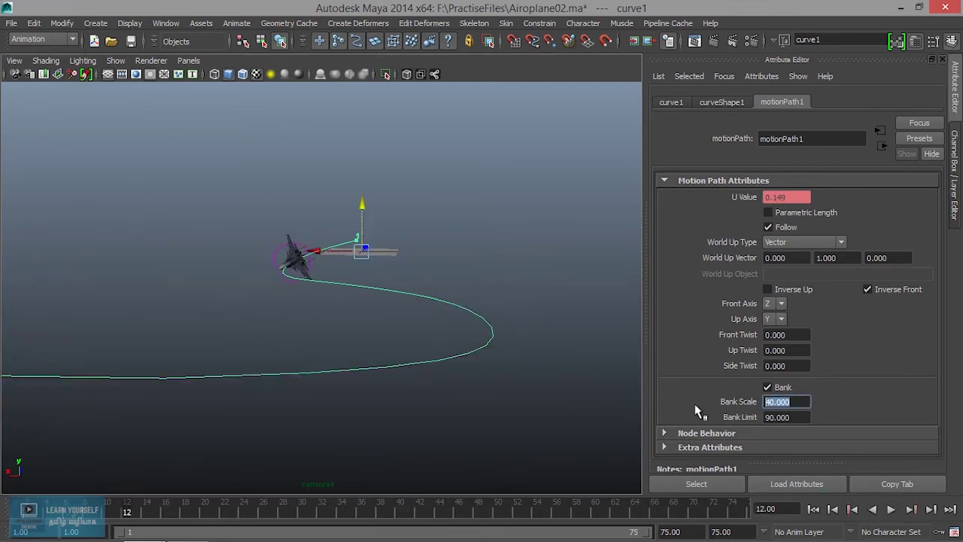
{"action": "type", "text": "15"}
{"action": "key", "text": "Return"}
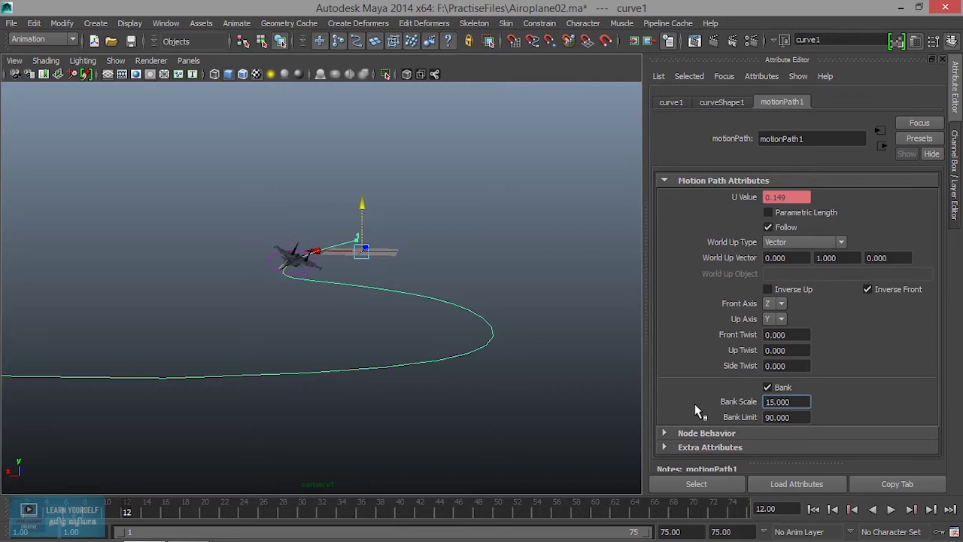
{"action": "left_click", "coordinate": [890, 509]}
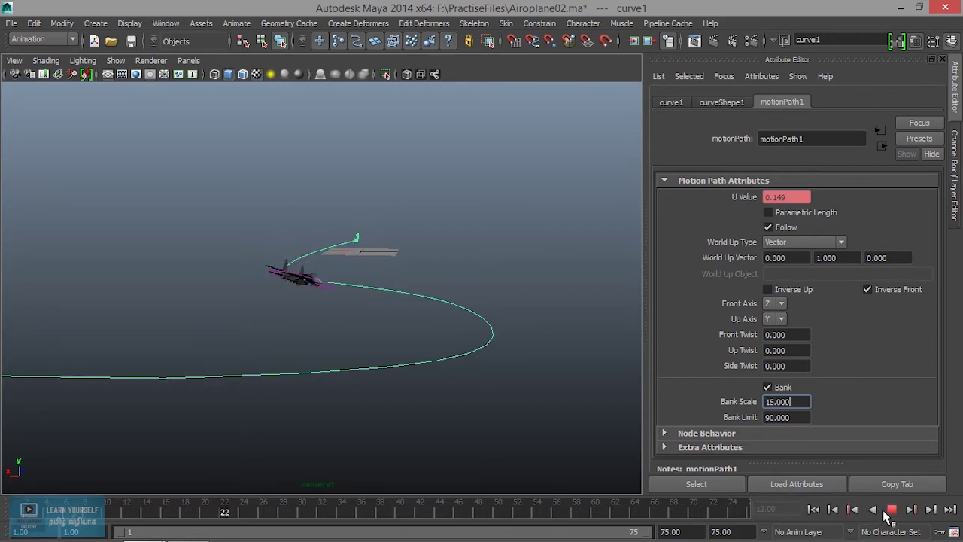
- Change the Bank Scale to 8 and review the playback
{"action": "left_click", "coordinate": [890, 510]}
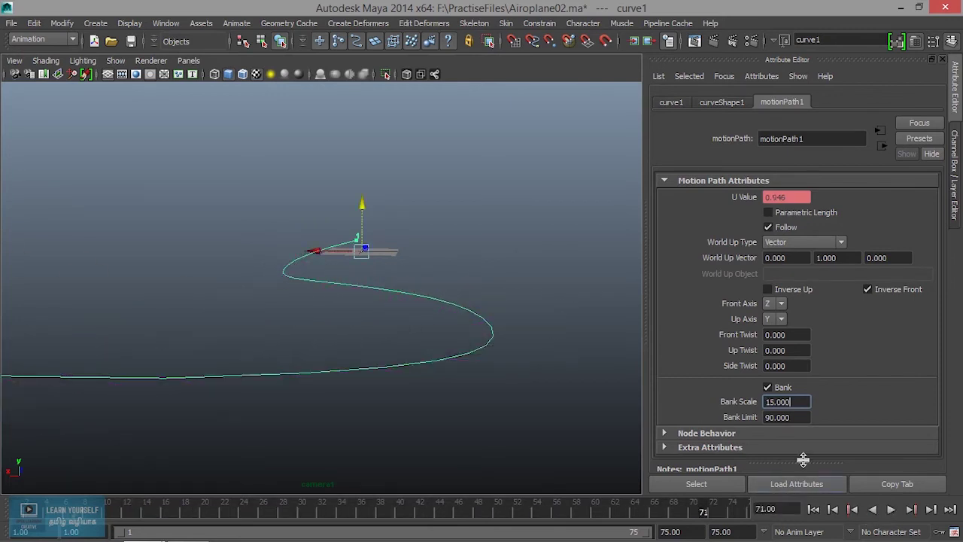
{"action": "double_click", "coordinate": [766, 401]}
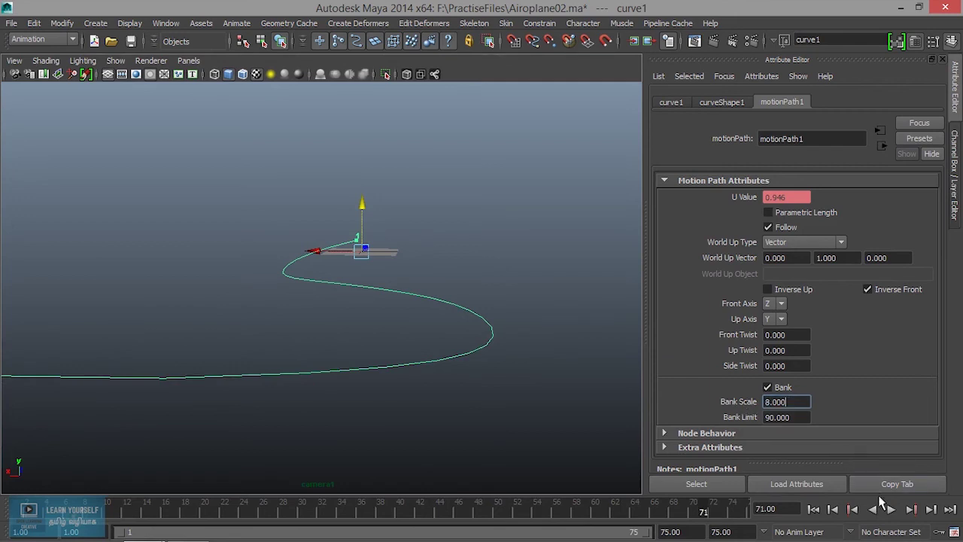
{"action": "left_click", "coordinate": [890, 509]}
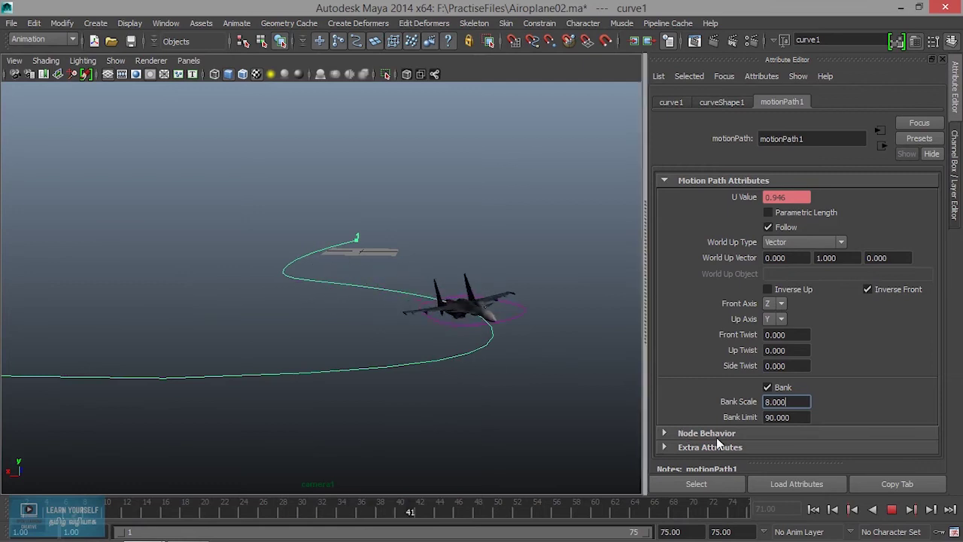
{"action": "left_click", "coordinate": [891, 509]}
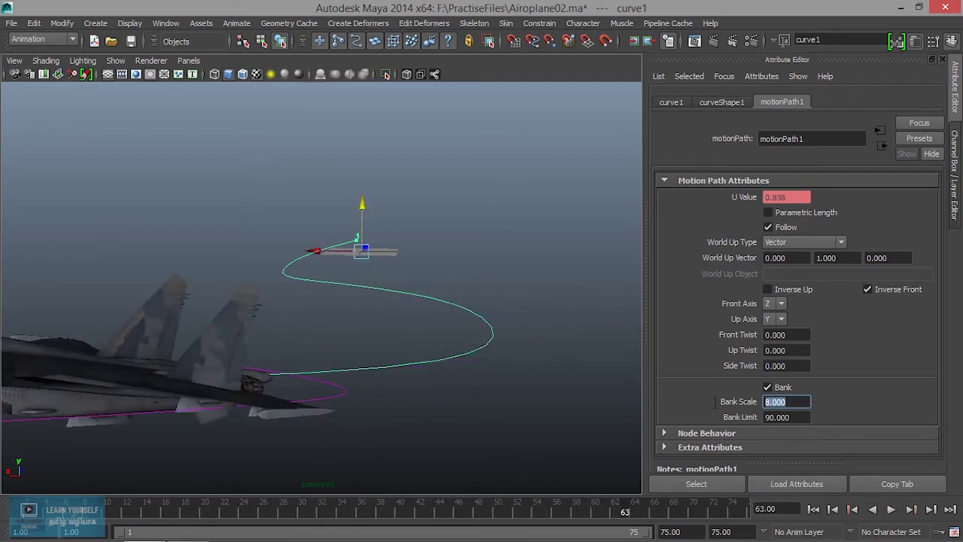
- Lower the Bank Scale to 4 and check the gentler banking in playback
{"action": "type", "text": "4"}
{"action": "key", "text": "Return"}
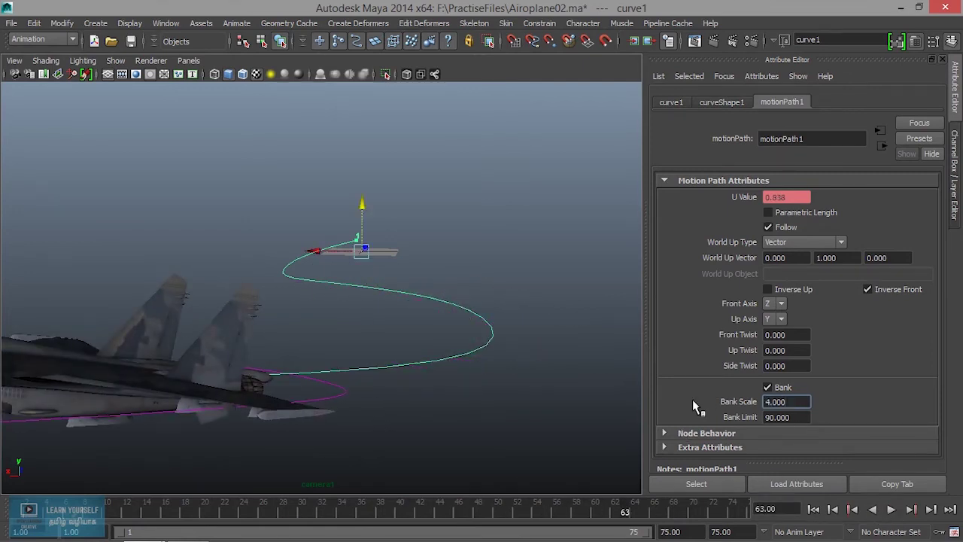
{"action": "left_click", "coordinate": [890, 509]}
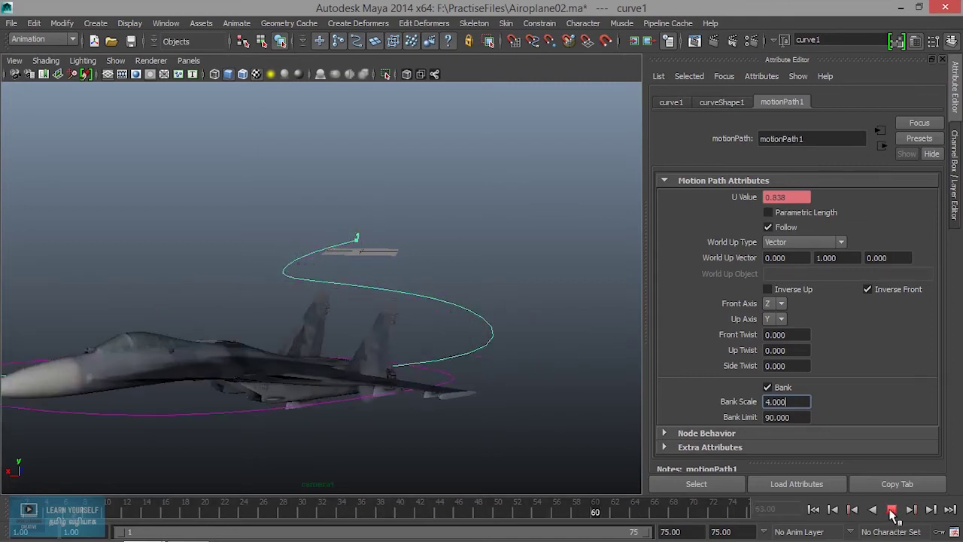
{"action": "left_click", "coordinate": [891, 509]}
- Set Bank Scale to 2.000 and stop playback with the jet at the path end
{"action": "mouse_move", "coordinate": [352, 277]}
{"action": "left_mouse_down", "text": "alt"}
{"action": "mouse_move", "coordinate": [247, 292]}
{"action": "mouse_move", "coordinate": [196, 313]}
{"action": "mouse_move", "coordinate": [243, 331]}
{"action": "mouse_move", "coordinate": [328, 275]}
{"action": "left_mouse_up", "text": "alt"}
{"action": "left_click", "coordinate": [890, 509]}
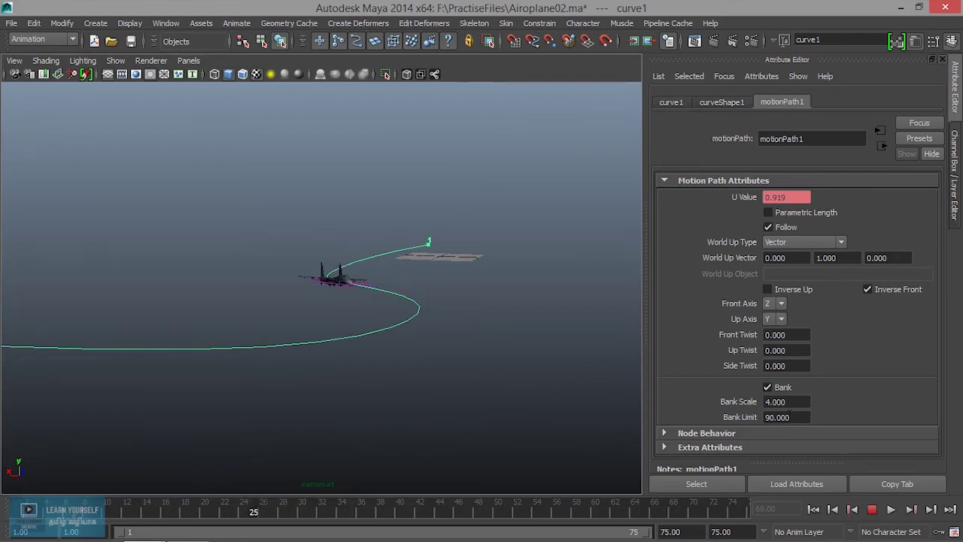
{"action": "left_click", "coordinate": [874, 510]}
{"action": "left_click", "coordinate": [873, 509]}
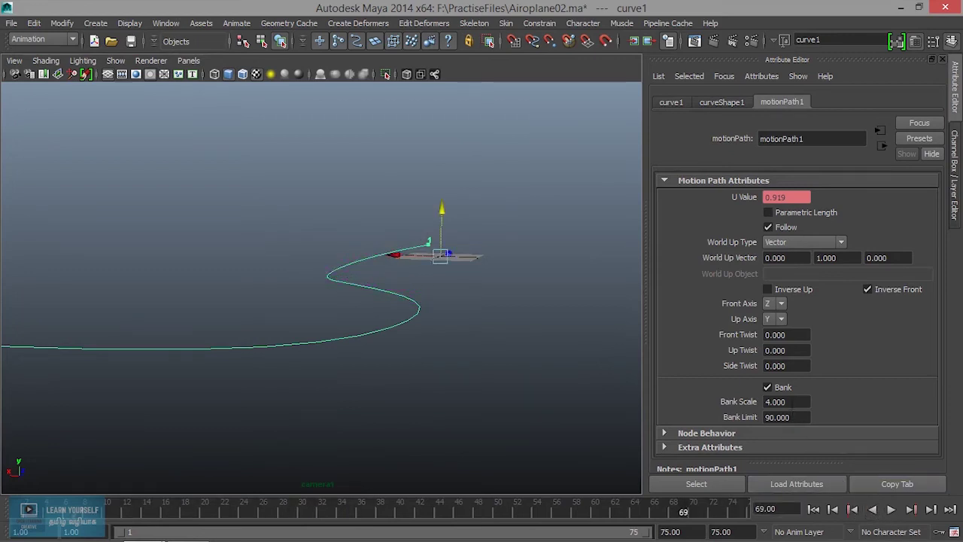
{"action": "left_click", "coordinate": [786, 401]}
{"action": "type", "text": "2"}
{"action": "type", "text": ".000"}
{"action": "left_click", "coordinate": [890, 509]}
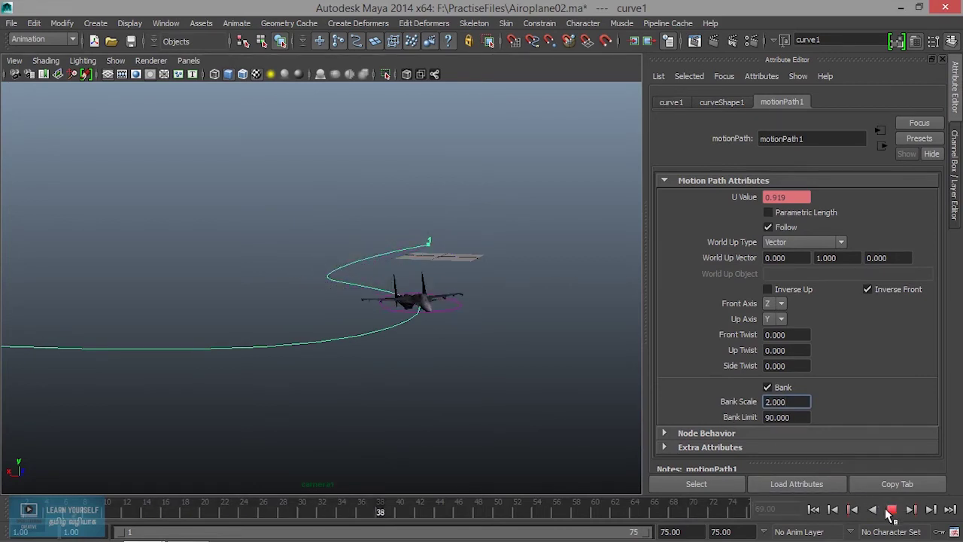
{"action": "left_click", "coordinate": [890, 509]}
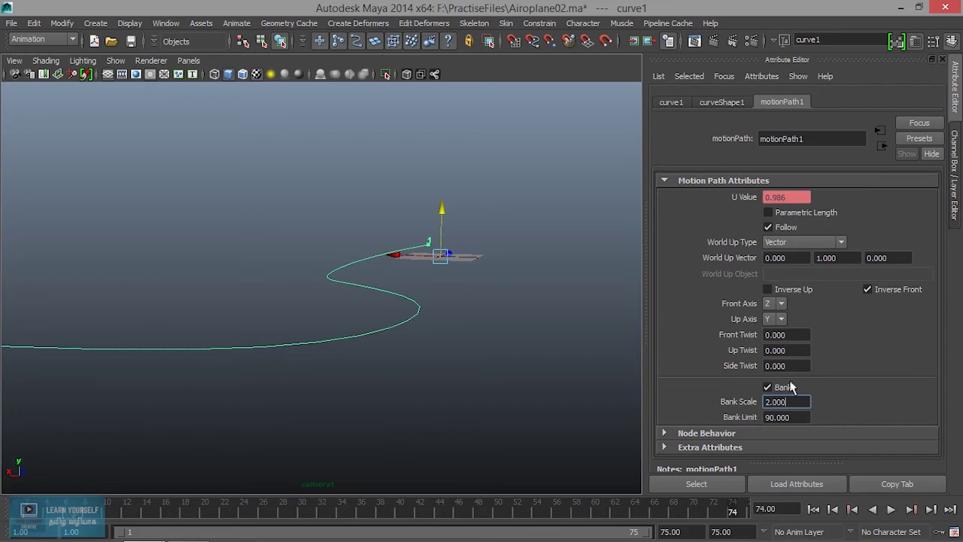
{"action": "scroll", "coordinate": [415, 370], "scroll_direction": "down", "scroll_amount": 3}
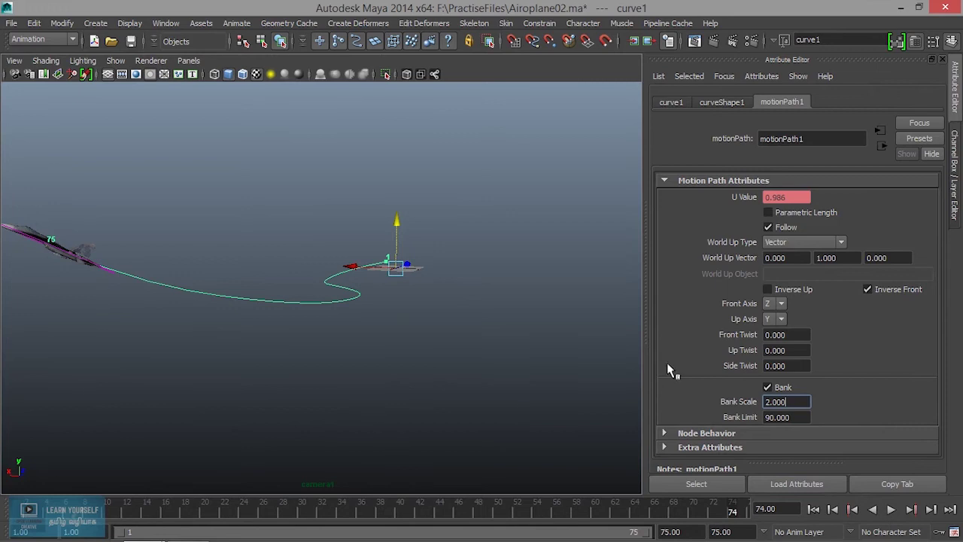
- Review the flight playback, then return the time slider to frame 1
{"action": "key", "text": "alt+v"}
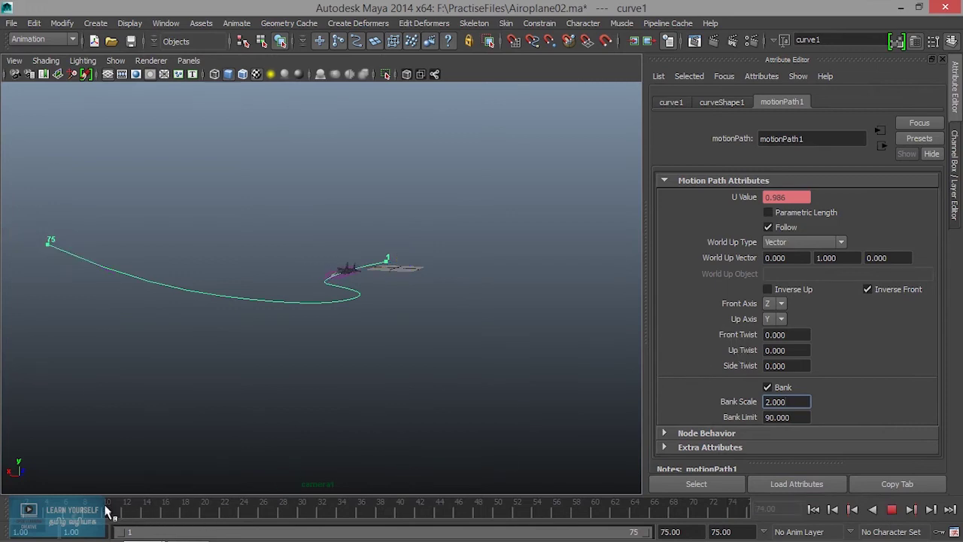
{"action": "left_click_drag", "start_coordinate": [108, 514], "coordinate": [134, 512]}
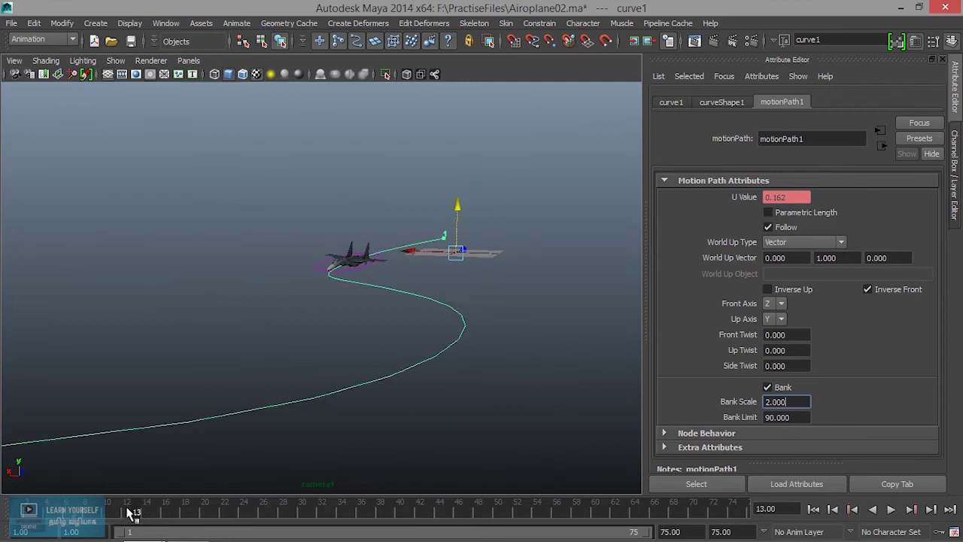
{"action": "key", "text": "alt+v"}
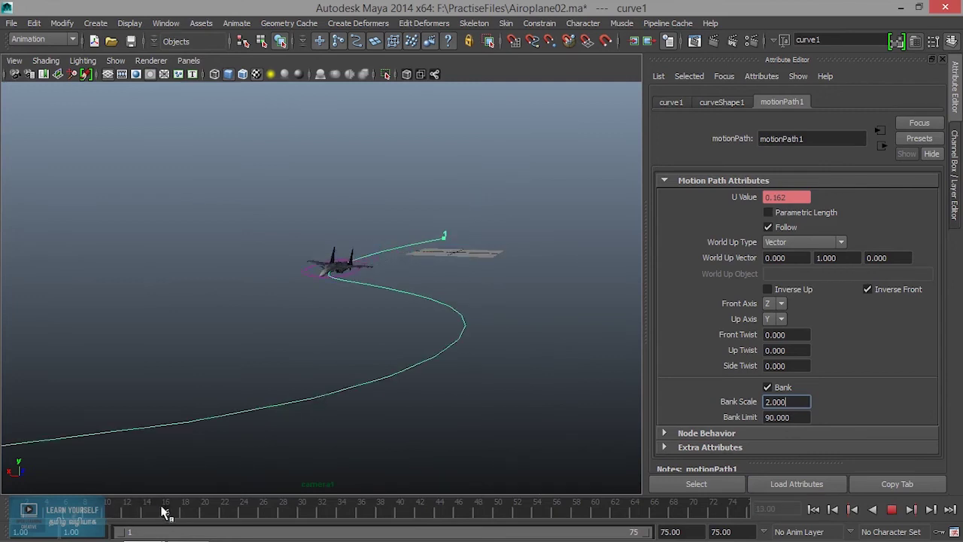
{"action": "left_click", "coordinate": [164, 512]}
{"action": "left_click", "coordinate": [787, 335]}
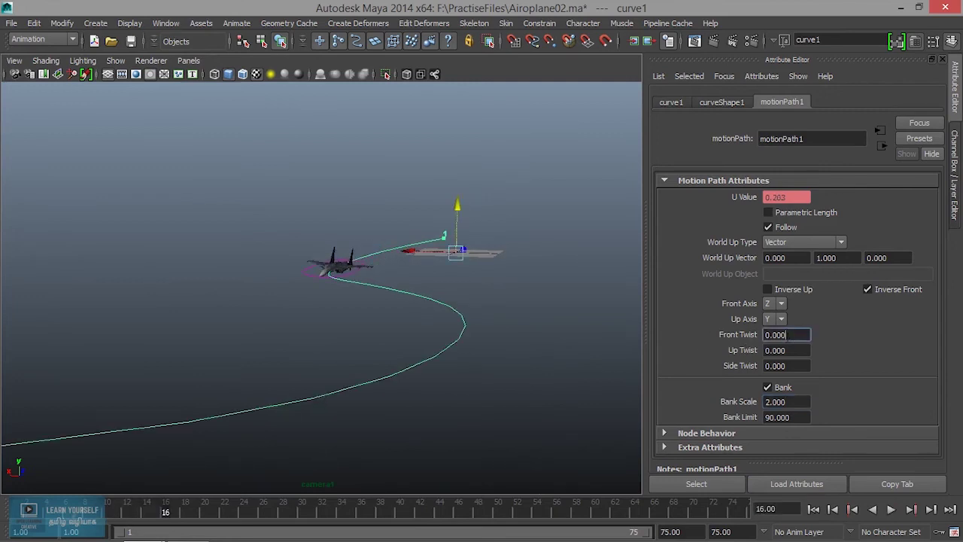
{"action": "left_click_drag", "start_coordinate": [128, 510], "coordinate": [16, 511]}
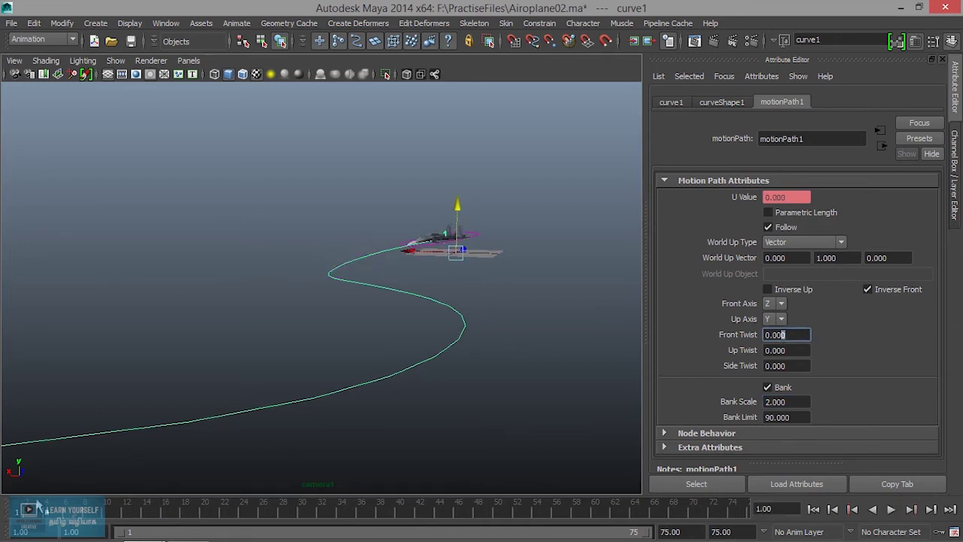
- Key Front Twist and Up Twist at 0 on frame 1
{"action": "right_click", "coordinate": [742, 340]}
{"action": "left_click", "coordinate": [761, 352]}
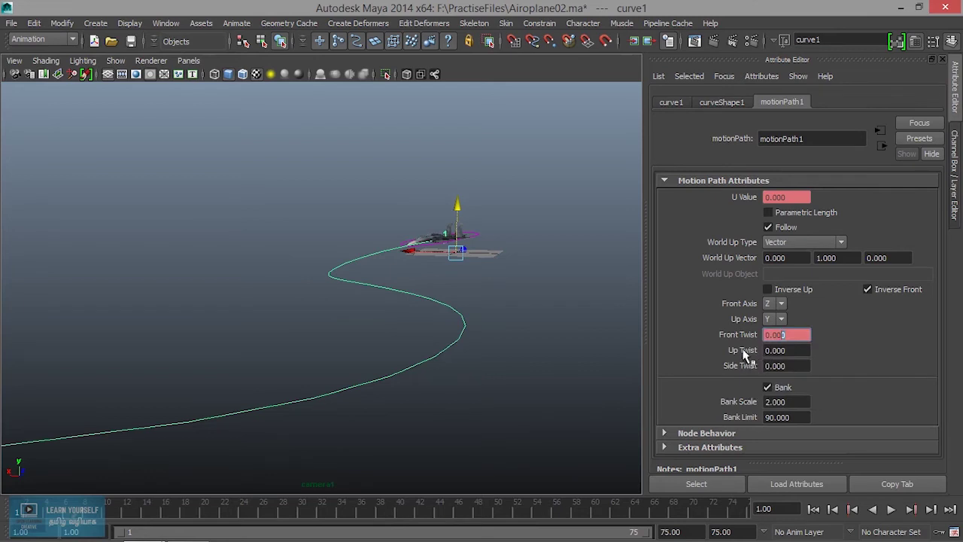
{"action": "right_click", "coordinate": [743, 352]}
{"action": "left_click", "coordinate": [771, 371]}
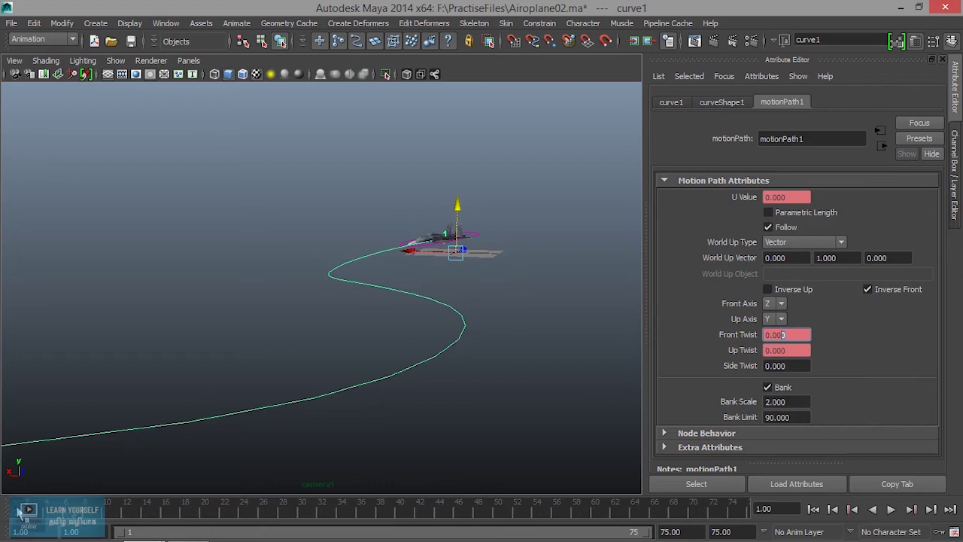
- At frame 15, set Front Twist to 15
{"action": "key", "text": "alt+v"}
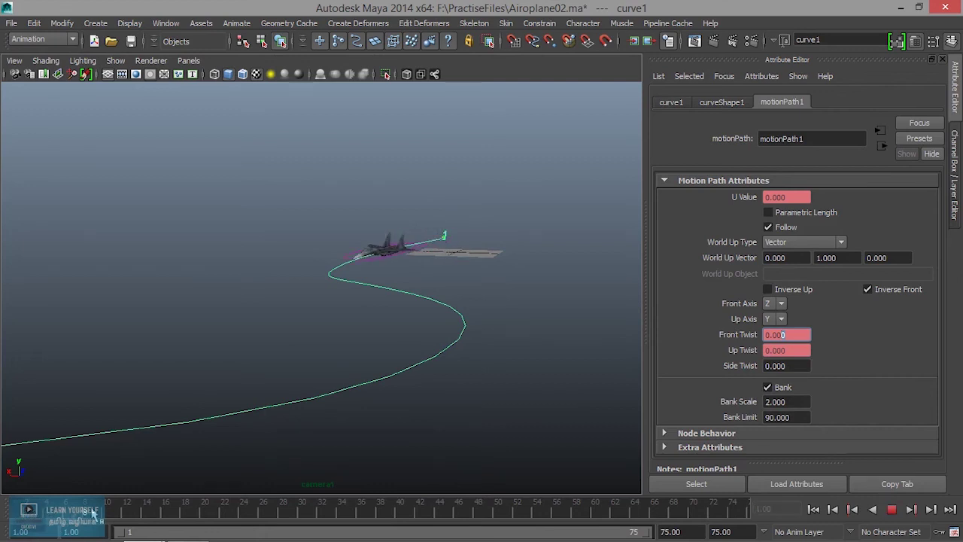
{"action": "left_click", "coordinate": [156, 511]}
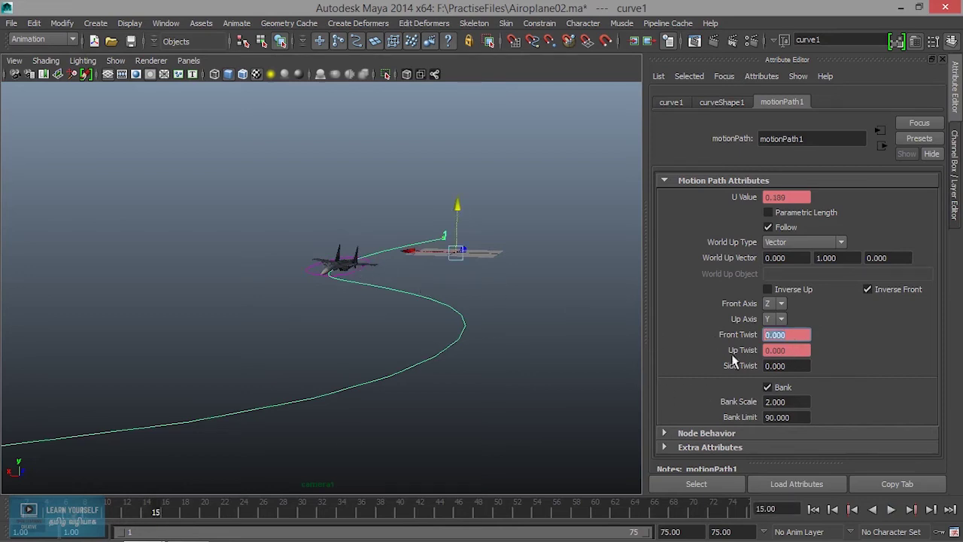
{"action": "type", "text": "10"}
{"action": "key", "text": "Return"}
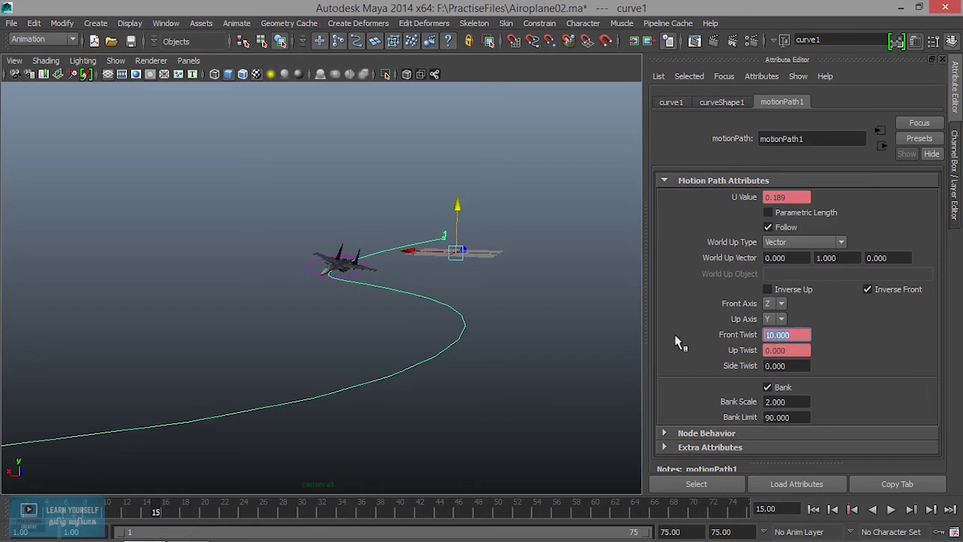
{"action": "type", "text": "15"}
{"action": "key", "text": "Return"}
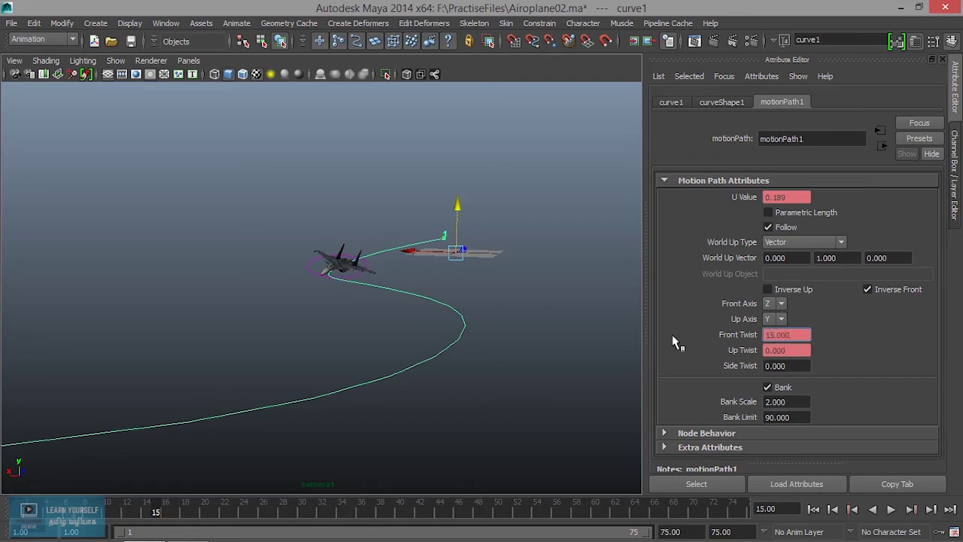
- Key Front Twist at 15 on frame 15
{"action": "right_click", "coordinate": [159, 508]}
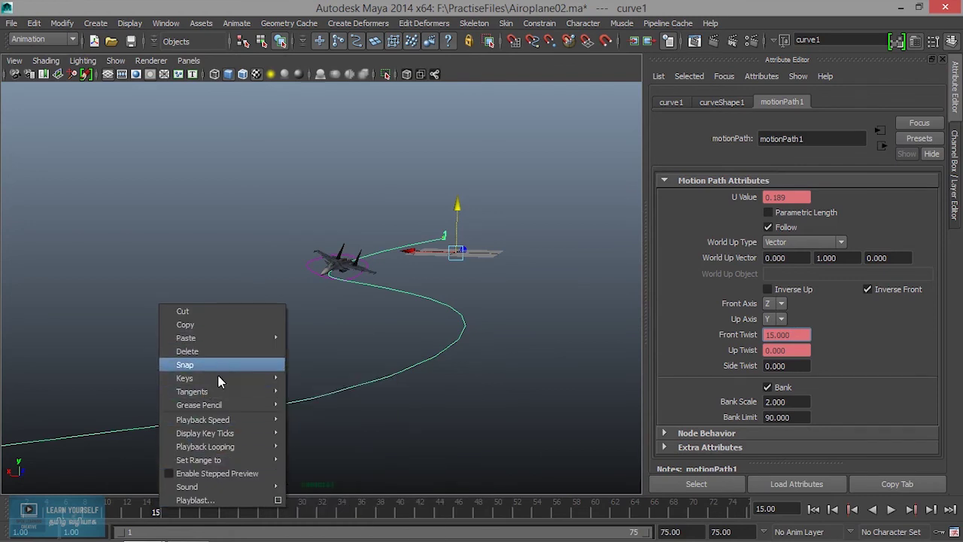
{"action": "left_click", "coordinate": [741, 339]}
{"action": "right_click", "coordinate": [741, 339]}
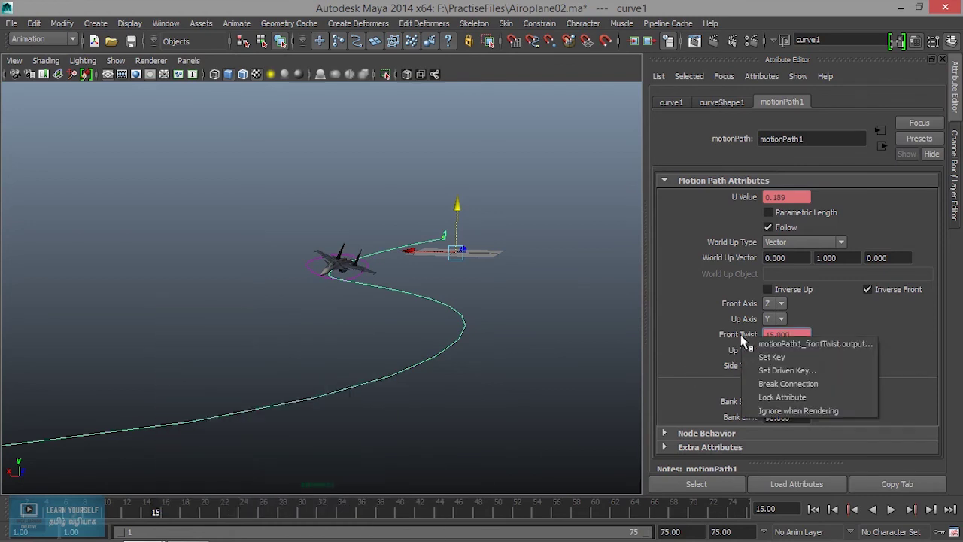
{"action": "left_click", "coordinate": [769, 359]}
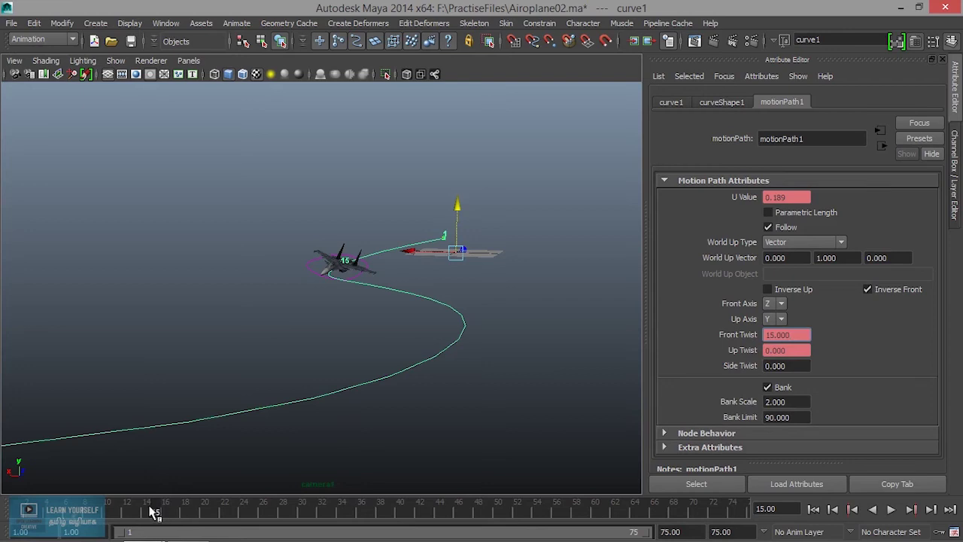
- Advance to frame 30 and key Front Twist at -10
{"action": "key", "text": "alt+v"}
{"action": "left_click_drag", "start_coordinate": [199, 512], "coordinate": [302, 512]}
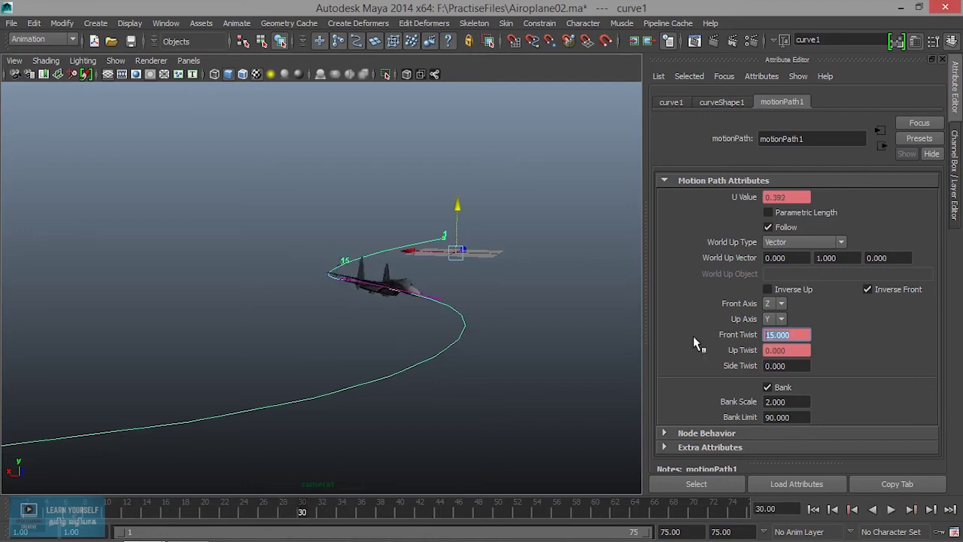
{"action": "type", "text": "-10"}
{"action": "key", "text": "Return"}
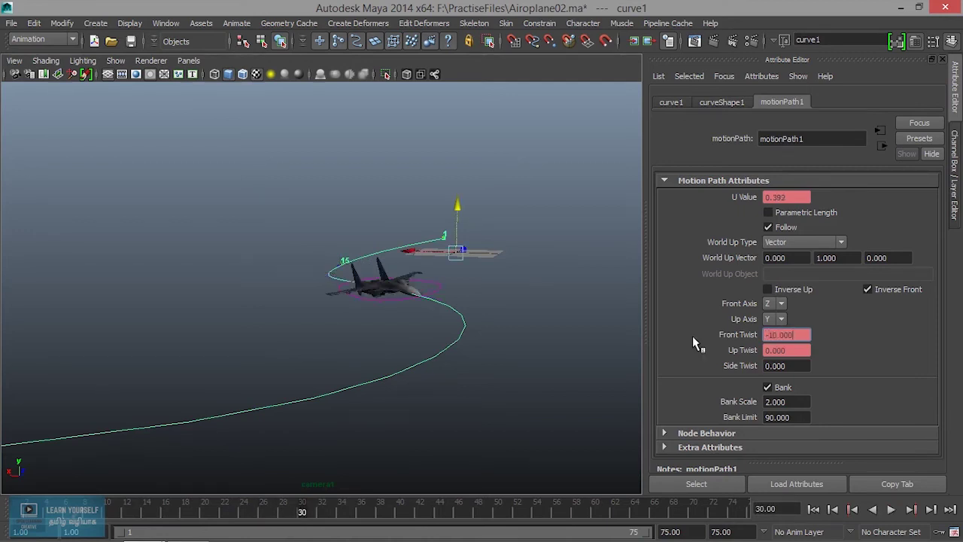
{"action": "right_click", "coordinate": [736, 335]}
{"action": "left_click", "coordinate": [765, 359]}
- Advance to frame 43 and set Front Twist to -30
{"action": "key", "text": "alt+v"}
{"action": "mouse_move", "coordinate": [147, 519]}
{"action": "left_mouse_down"}
{"action": "mouse_move", "coordinate": [438, 503]}
{"action": "mouse_move", "coordinate": [430, 502]}
{"action": "left_mouse_up"}
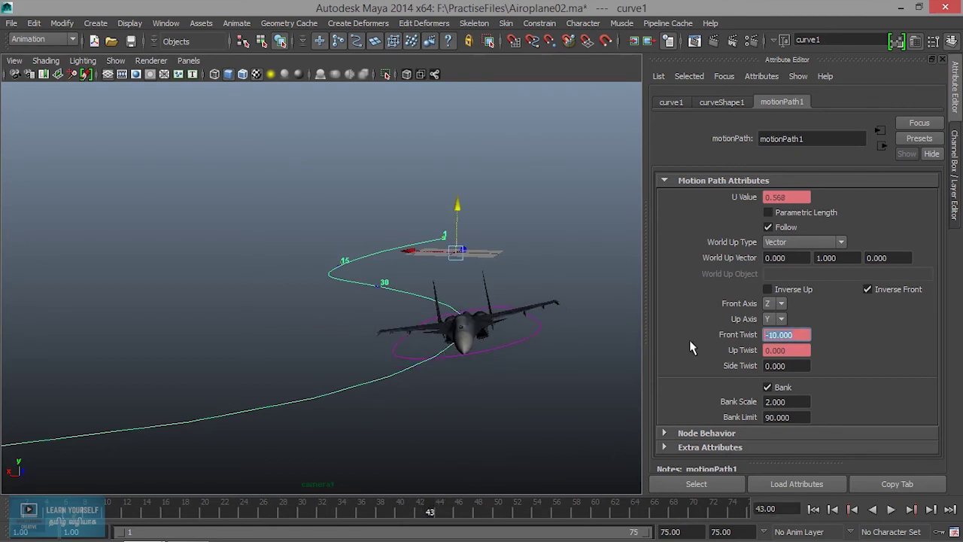
{"action": "type", "text": "-30"}
{"action": "key", "text": "Return"}
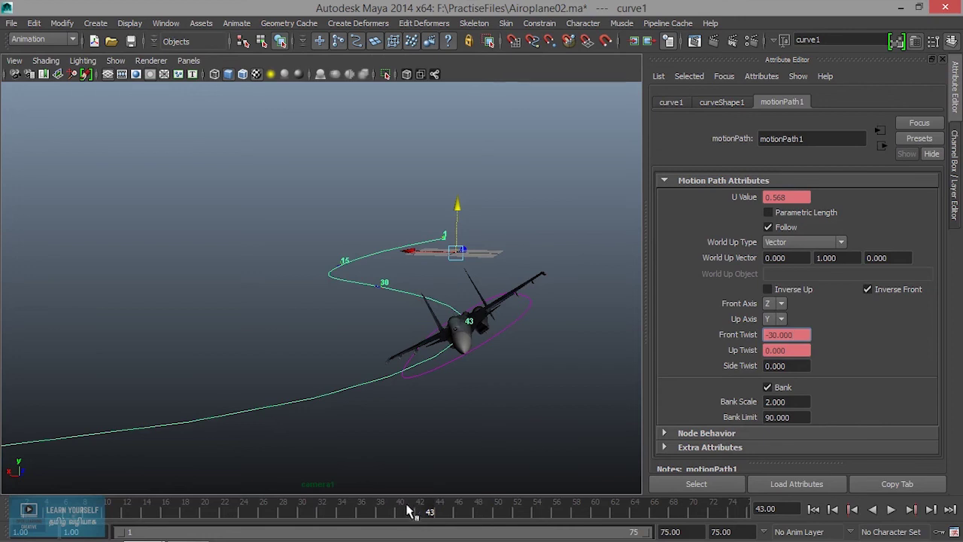
{"action": "mouse_move", "coordinate": [428, 511]}
{"action": "left_mouse_down"}
{"action": "mouse_move", "coordinate": [182, 510]}
{"action": "mouse_move", "coordinate": [481, 499]}
{"action": "left_mouse_up"}
- Stop playback at frame 52 and move the jet toward the end of the path
{"action": "key", "text": "Escape"}
{"action": "mouse_move", "coordinate": [386, 390]}
{"action": "left_mouse_down", "text": "alt"}
{"action": "mouse_move", "coordinate": [484, 404]}
{"action": "mouse_move", "coordinate": [408, 386]}
{"action": "mouse_move", "coordinate": [437, 391]}
{"action": "mouse_move", "coordinate": [423, 376]}
{"action": "mouse_move", "coordinate": [423, 385]}
{"action": "mouse_move", "coordinate": [389, 374]}
{"action": "mouse_move", "coordinate": [386, 419]}
{"action": "left_mouse_up", "text": "alt"}
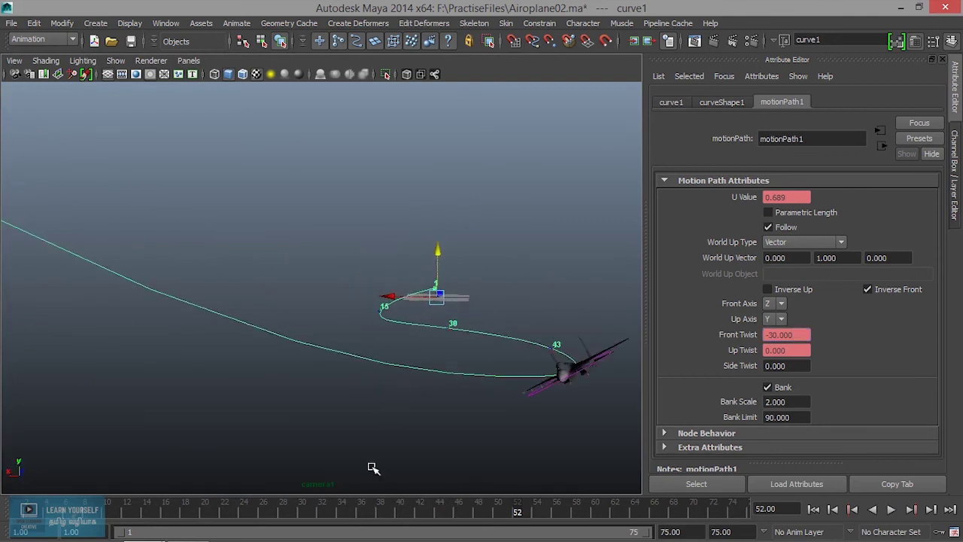
{"action": "mouse_move", "coordinate": [516, 510]}
{"action": "left_mouse_down"}
{"action": "mouse_move", "coordinate": [744, 498]}
{"action": "mouse_move", "coordinate": [291, 507]}
{"action": "mouse_move", "coordinate": [744, 504]}
{"action": "mouse_move", "coordinate": [98, 493]}
{"action": "mouse_move", "coordinate": [765, 485]}
{"action": "left_mouse_up"}
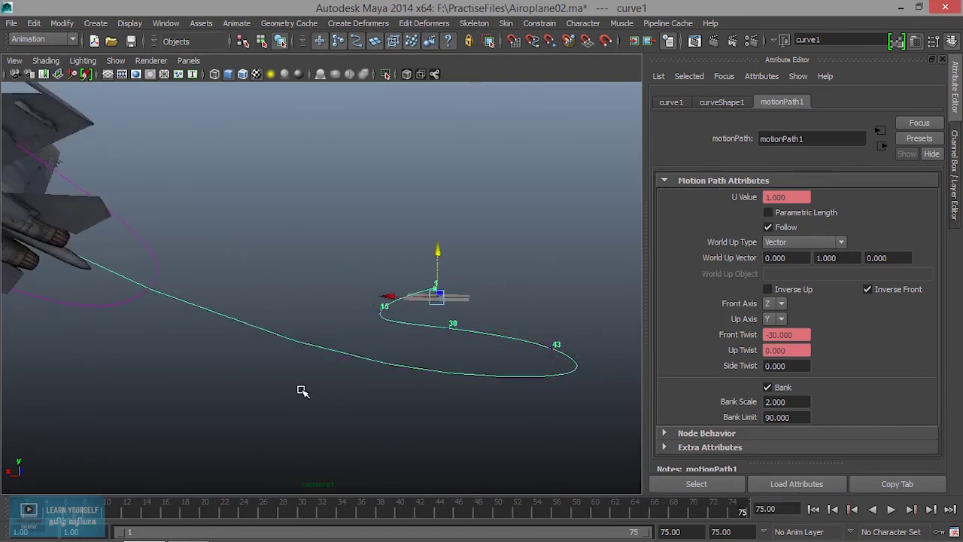
{"action": "scroll", "coordinate": [303, 391], "scroll_direction": "up", "scroll_amount": 1}
{"action": "scroll", "coordinate": [308, 393], "scroll_direction": "up", "scroll_amount": 1}
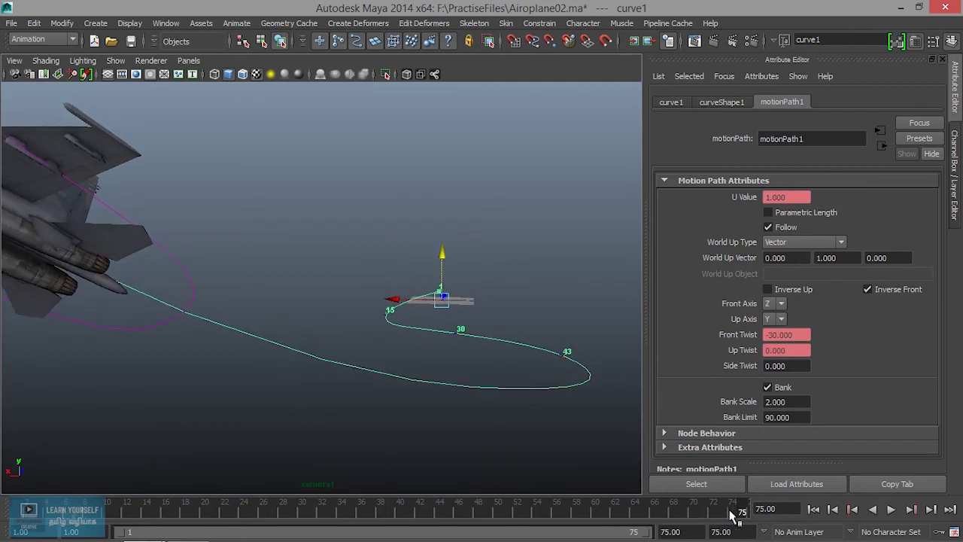
- Key Front Twist at -25 on the last frame, 75
{"action": "left_click_drag", "start_coordinate": [799, 334], "coordinate": [707, 334]}
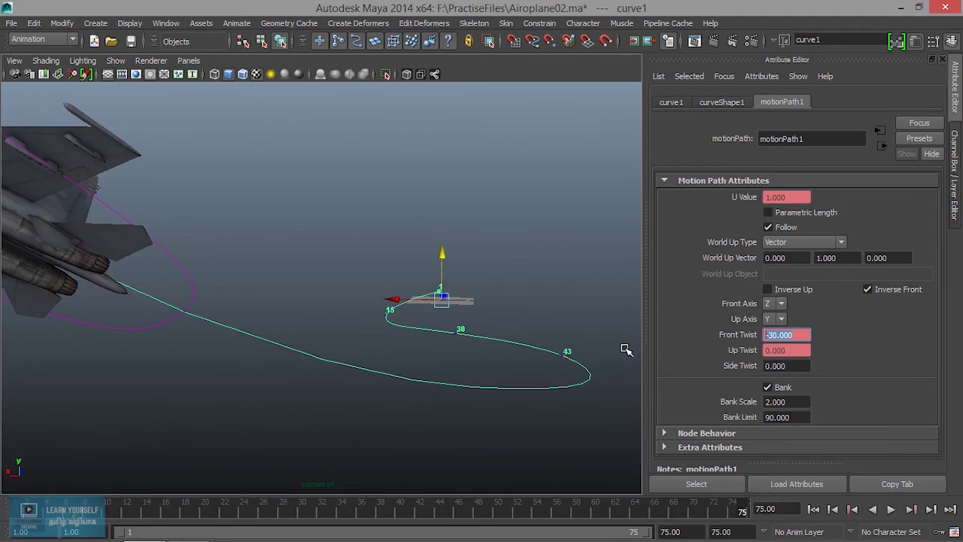
{"action": "type", "text": "-25"}
{"action": "key", "text": "Return"}
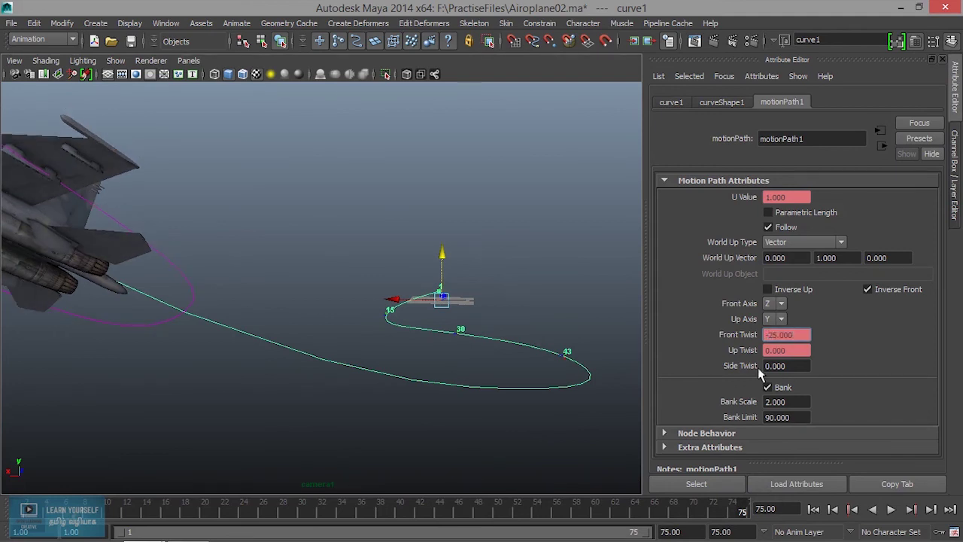
{"action": "right_click", "coordinate": [736, 333]}
{"action": "left_click", "coordinate": [756, 365]}
{"action": "left_click_drag", "start_coordinate": [740, 512], "coordinate": [165, 506]}
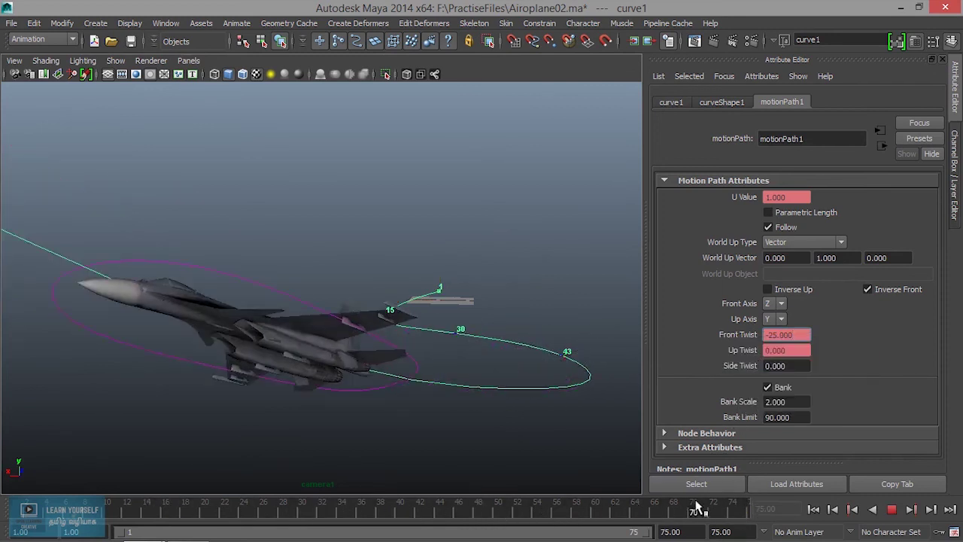
{"action": "mouse_move", "coordinate": [637, 503]}
{"action": "left_mouse_down"}
{"action": "mouse_move", "coordinate": [670, 506]}
{"action": "mouse_move", "coordinate": [663, 512]}
{"action": "left_mouse_up"}
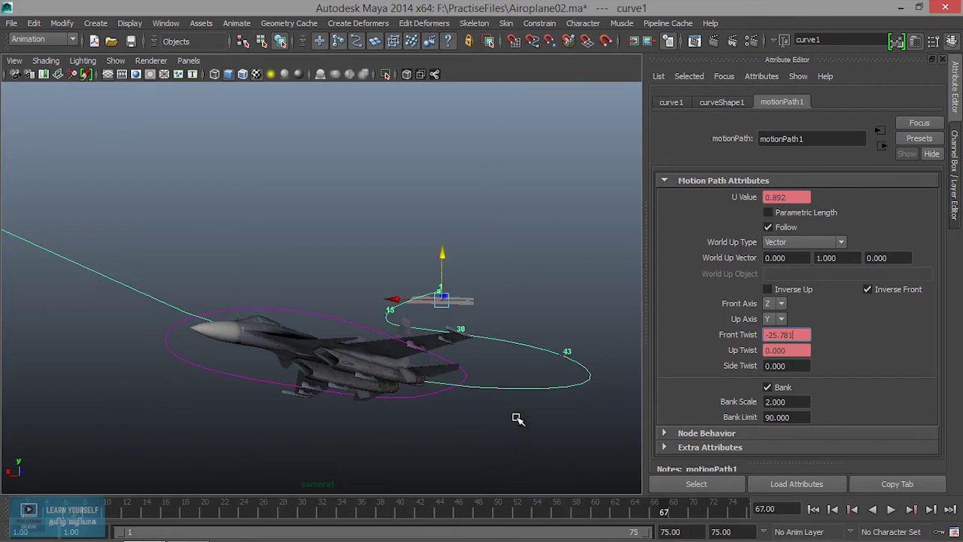
{"action": "right_click_drag", "start_coordinate": [514, 321], "coordinate": [530, 314], "text": "alt"}
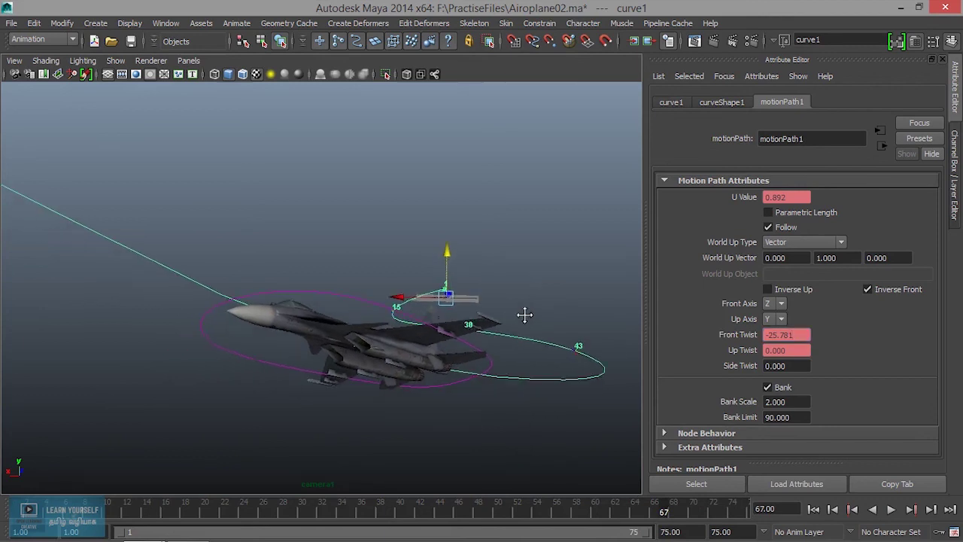
{"action": "left_click_drag", "start_coordinate": [517, 314], "coordinate": [514, 313], "text": "alt"}
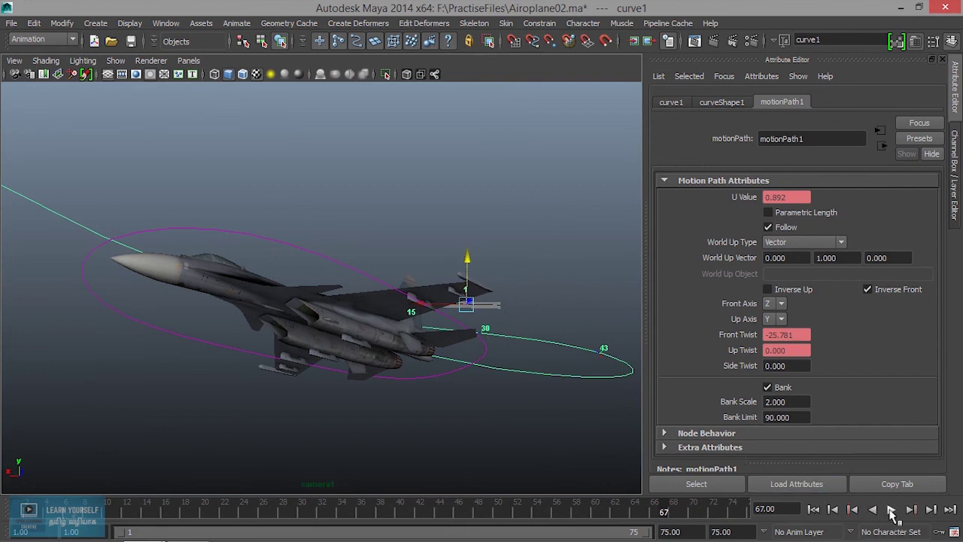
{"action": "left_click", "coordinate": [891, 510]}
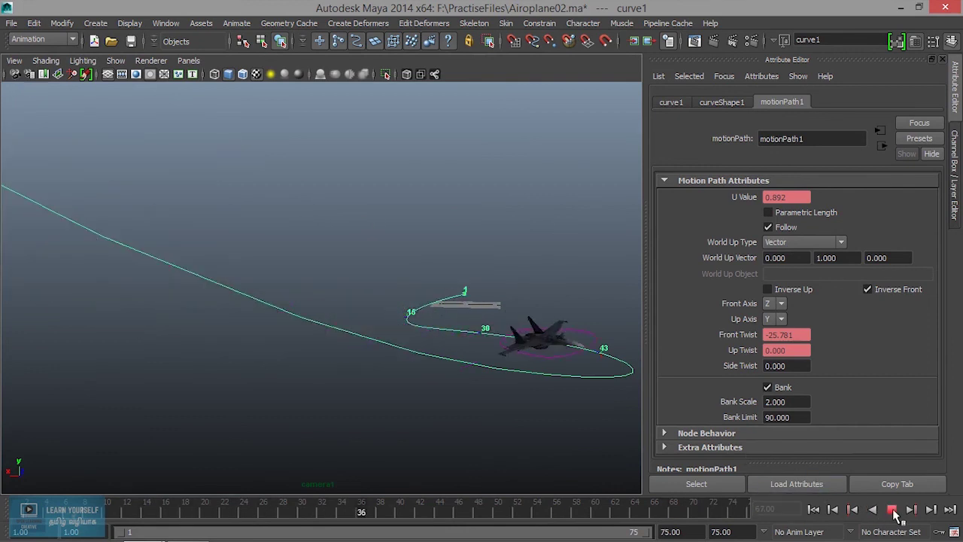